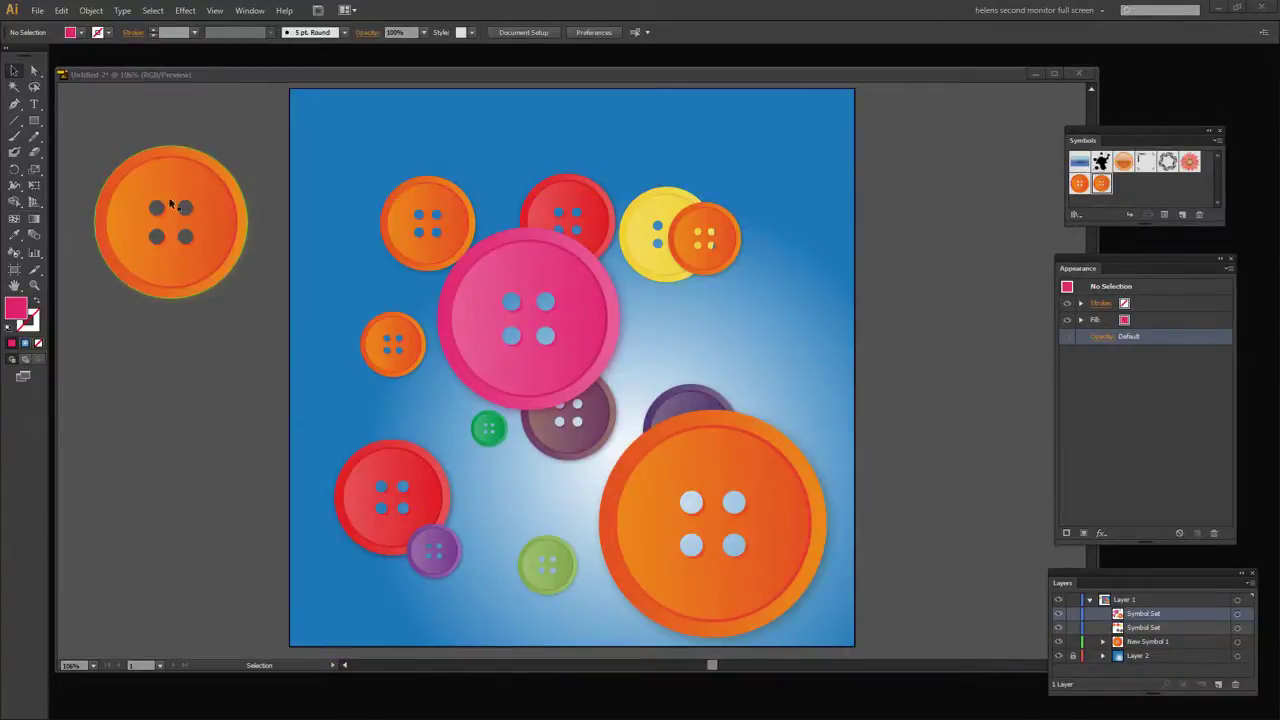
Step: Move the orange button beside the artboard slightly lower
click(157, 277)
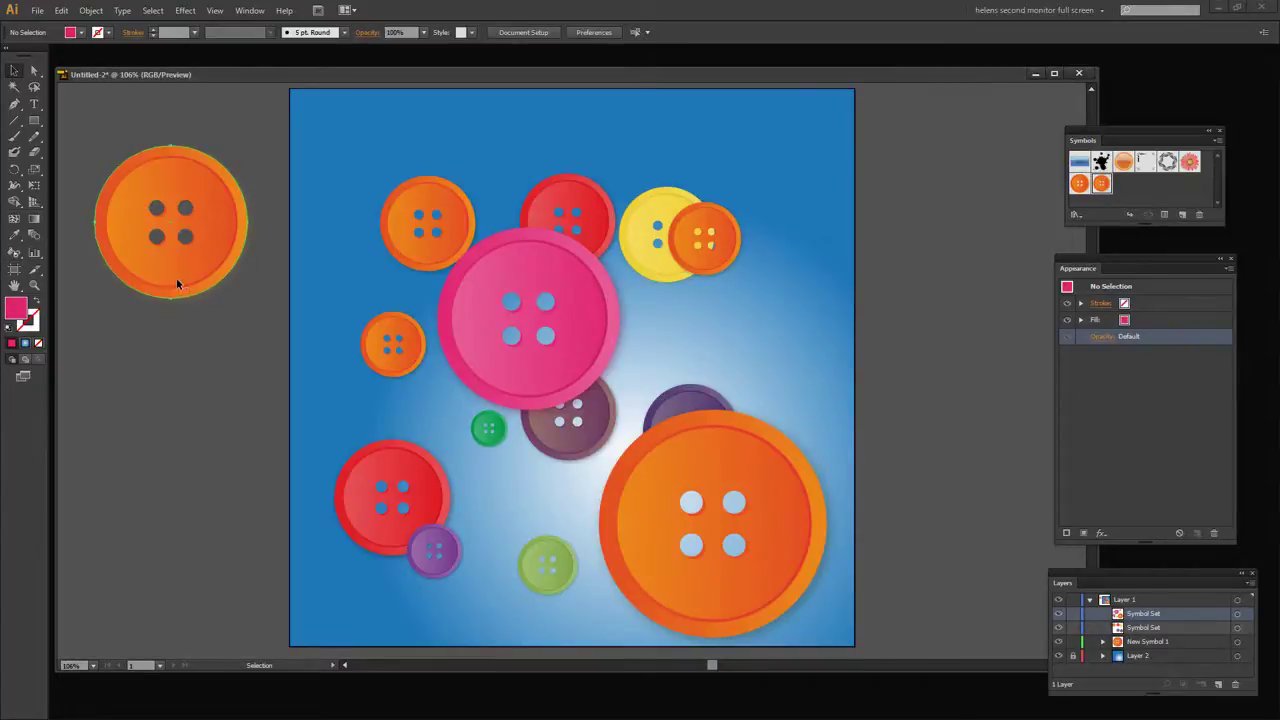
drag(177, 280, 196, 369)
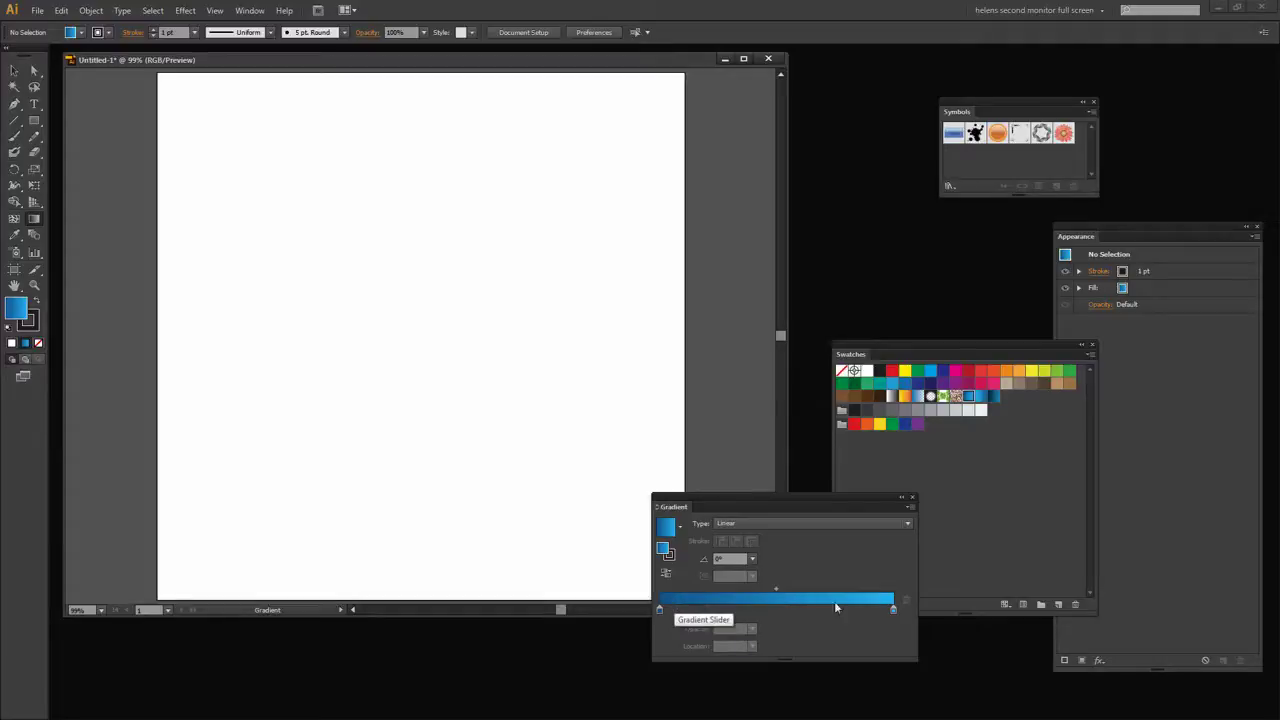
Step: Build a dark-to-light blue gradient, close the Gradient panel, and apply New Gradient Swatch 2 as fill
click(981, 396)
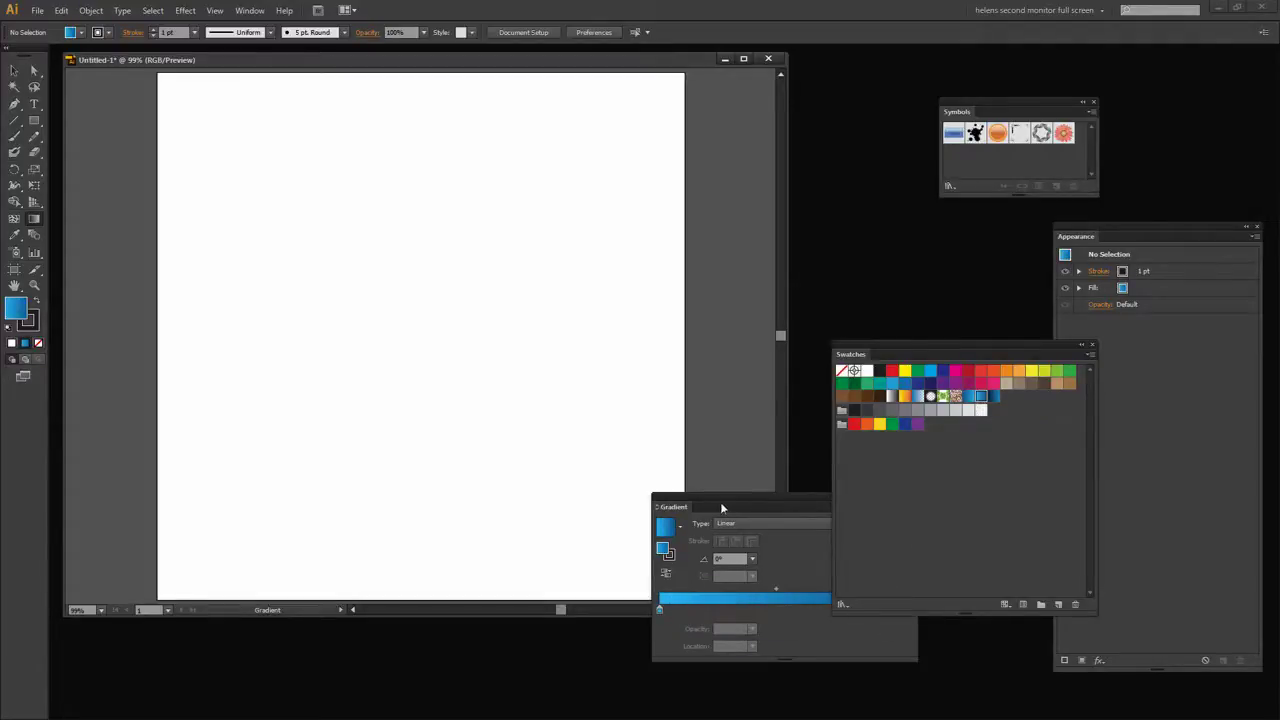
drag(723, 508, 682, 481)
click(994, 396)
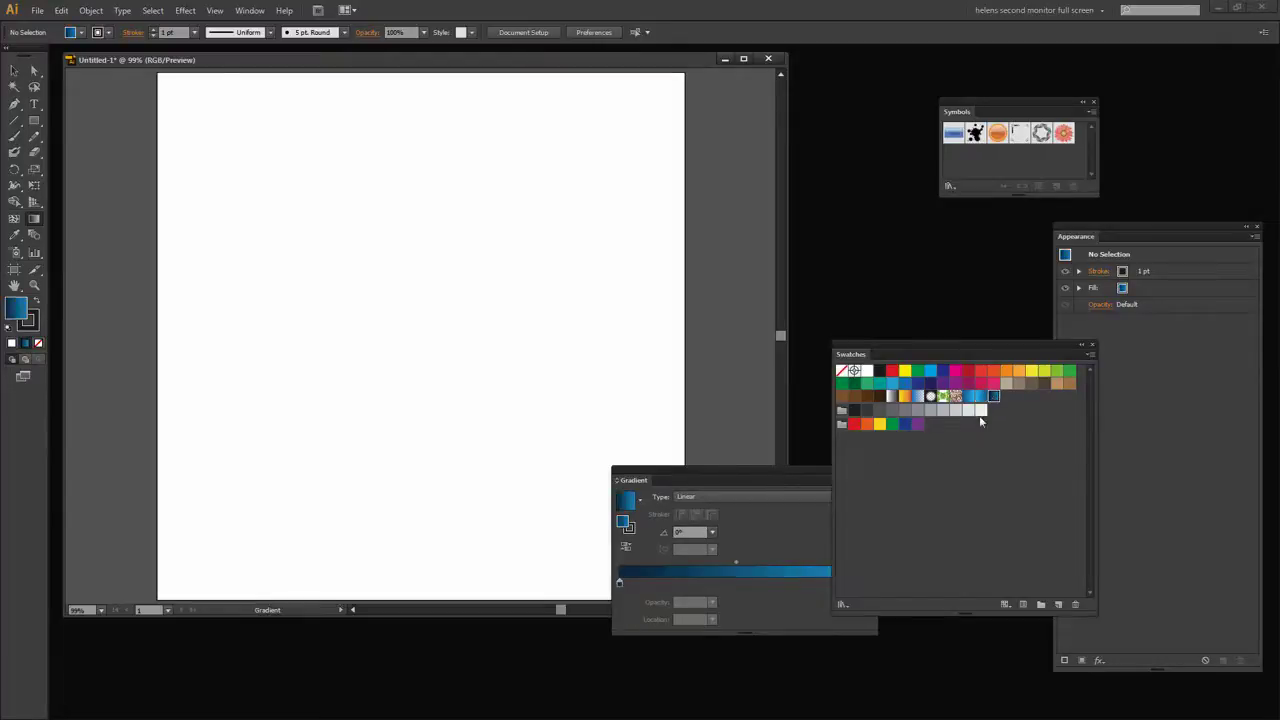
drag(701, 479, 683, 460)
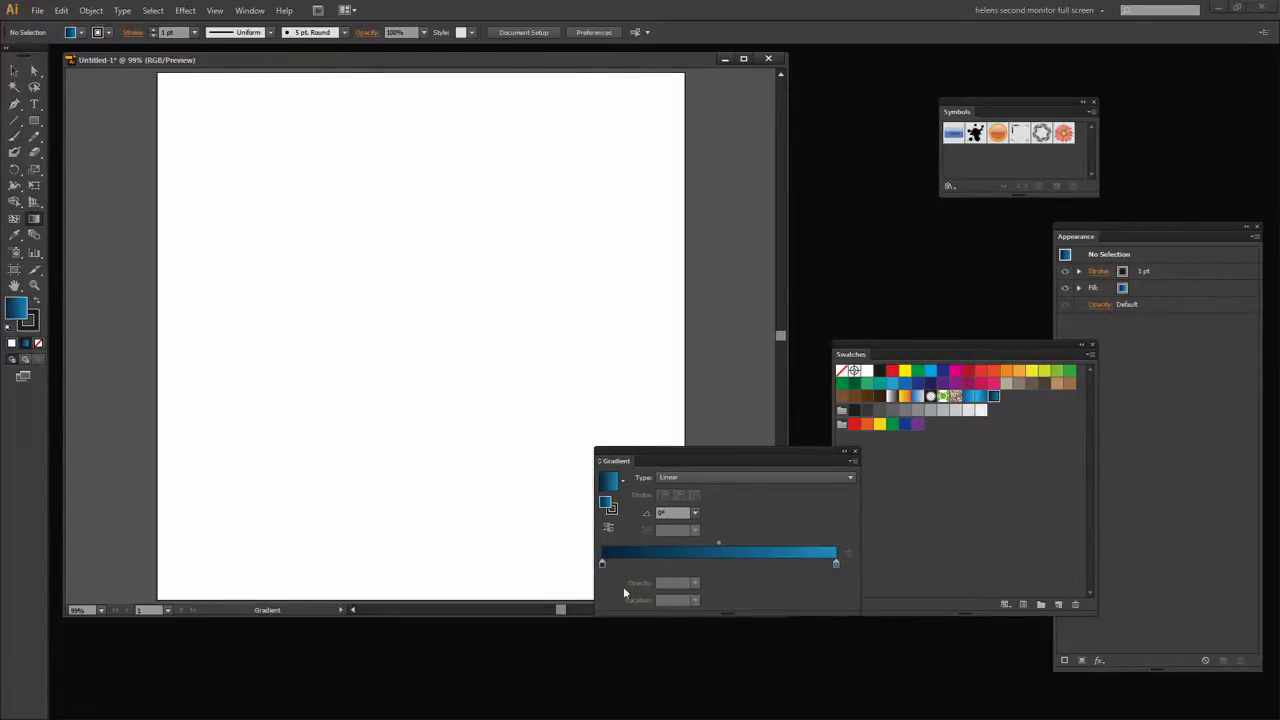
click(854, 452)
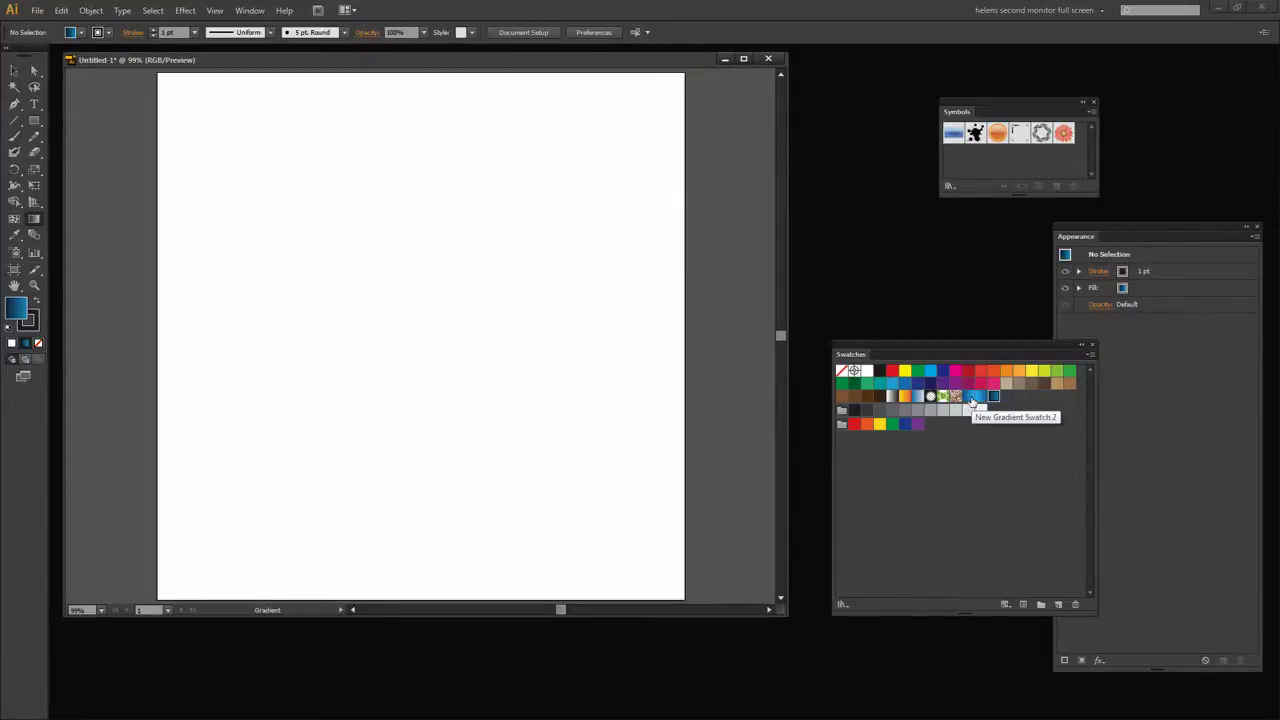
click(969, 397)
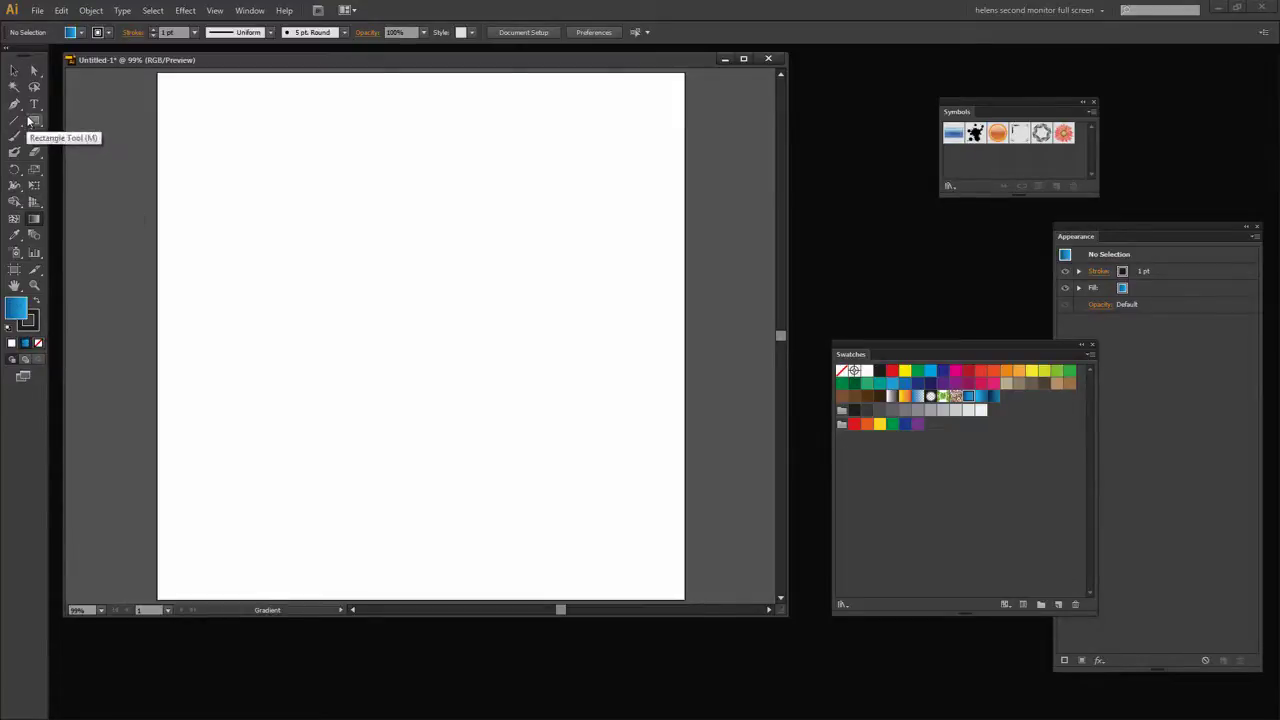
Step: Draw a large circle with the Ellipse Tool and set its stroke to None
drag(34, 120, 87, 151)
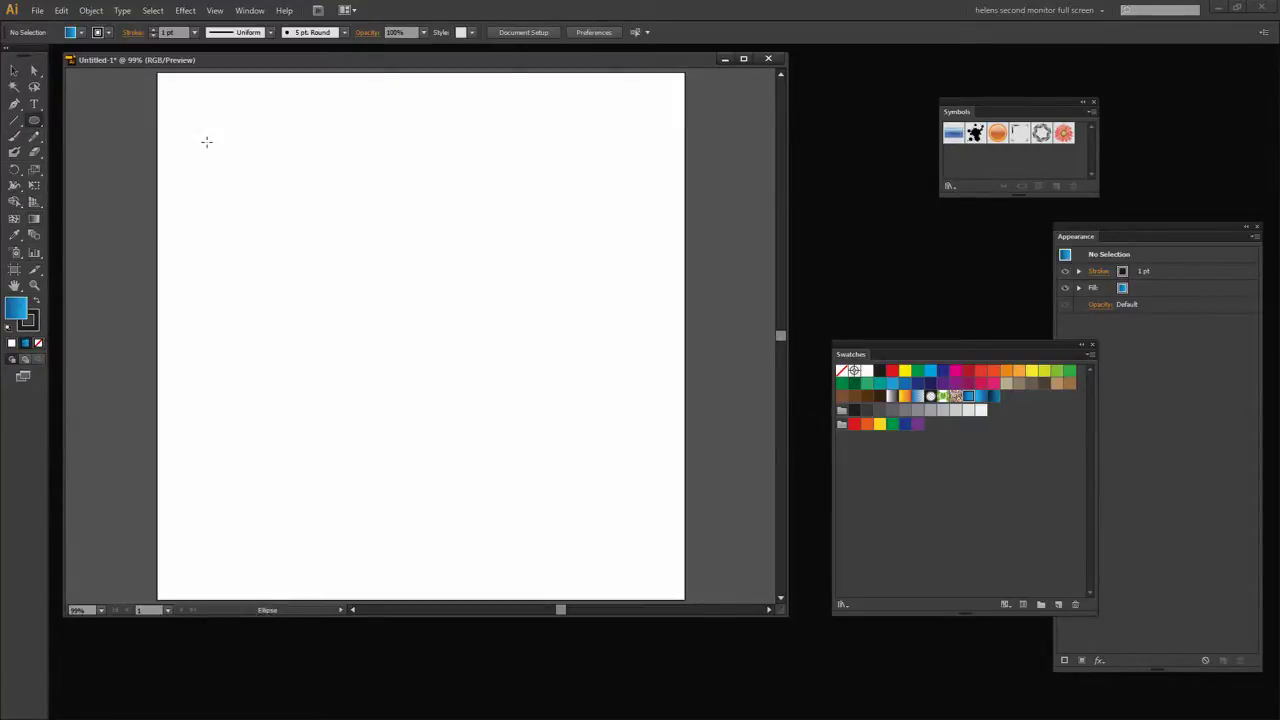
drag(207, 142, 624, 510)
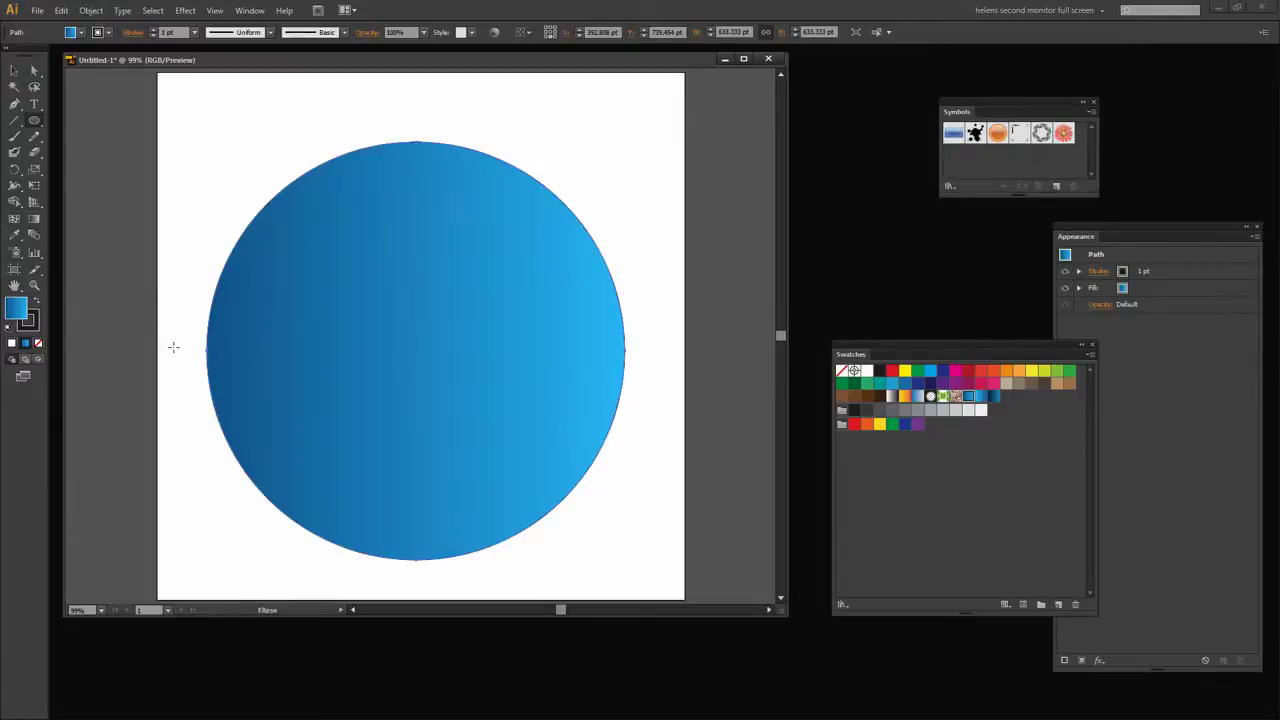
click(34, 322)
click(38, 341)
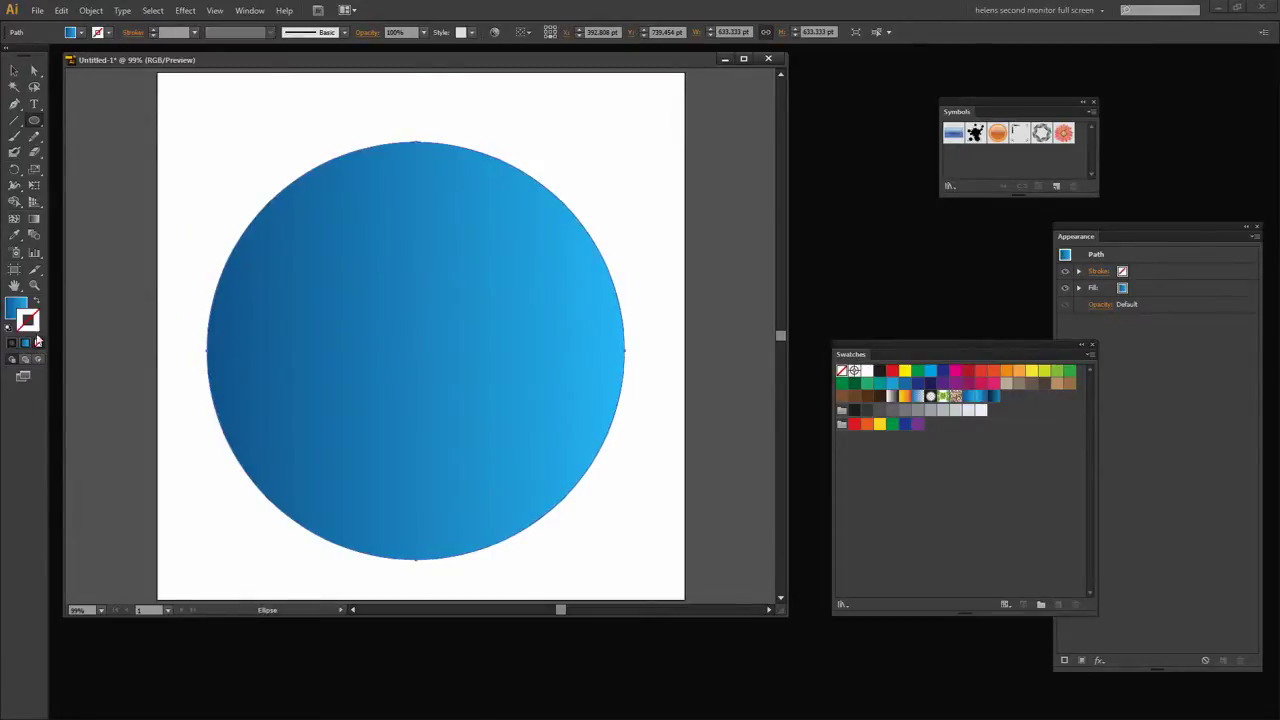
click(15, 309)
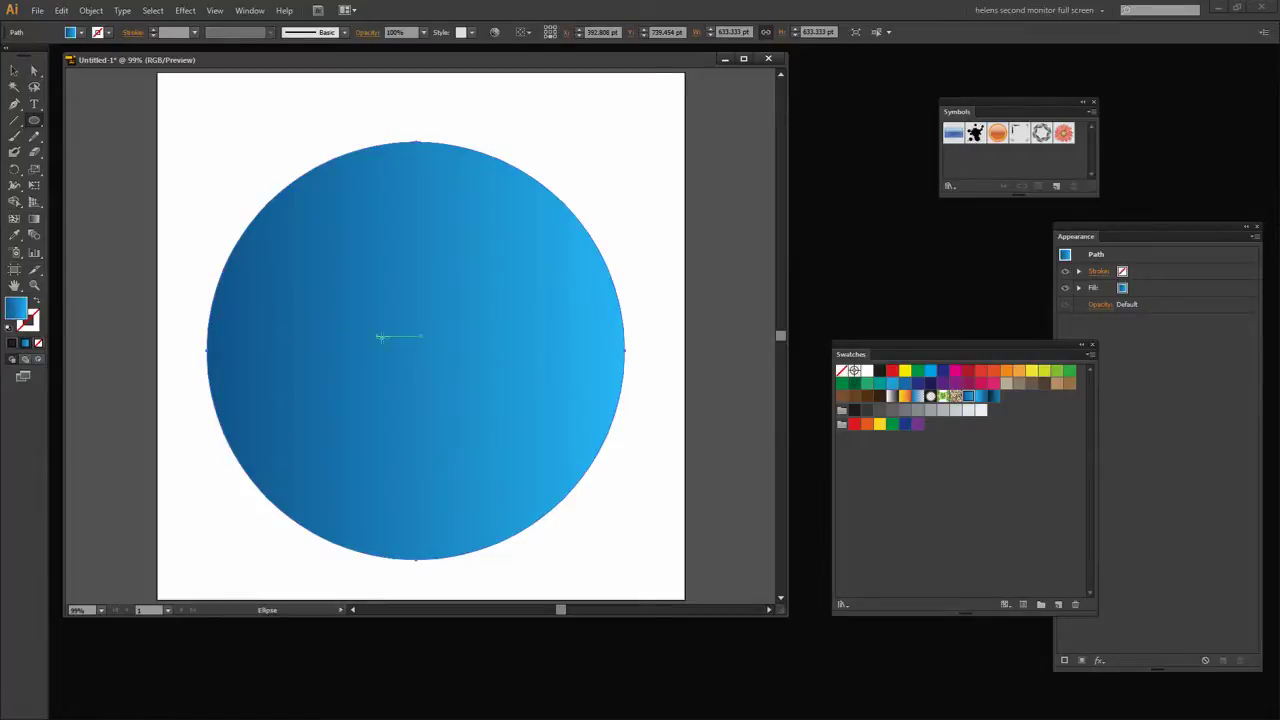
Step: Duplicate the circle's fill in Appearance and give the top copy the reversed blue gradient
drag(1120, 225, 1093, 231)
click(250, 10)
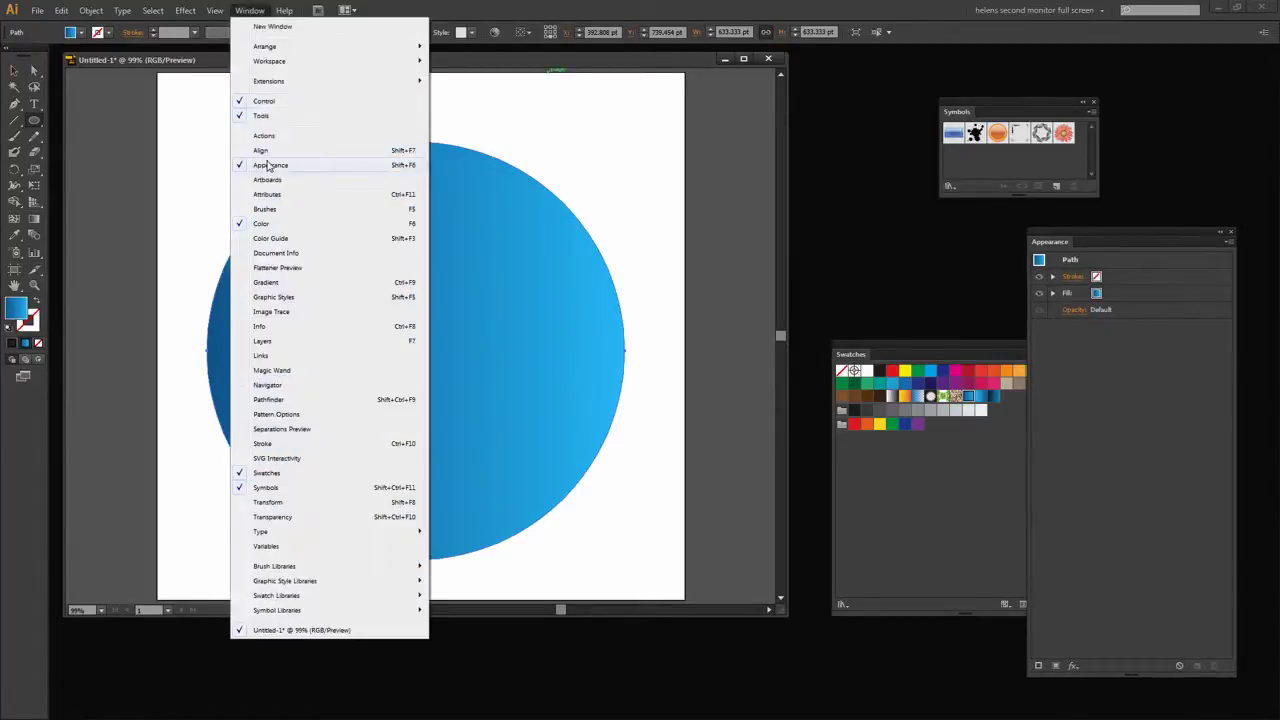
click(1099, 235)
drag(1099, 235, 833, 194)
click(830, 249)
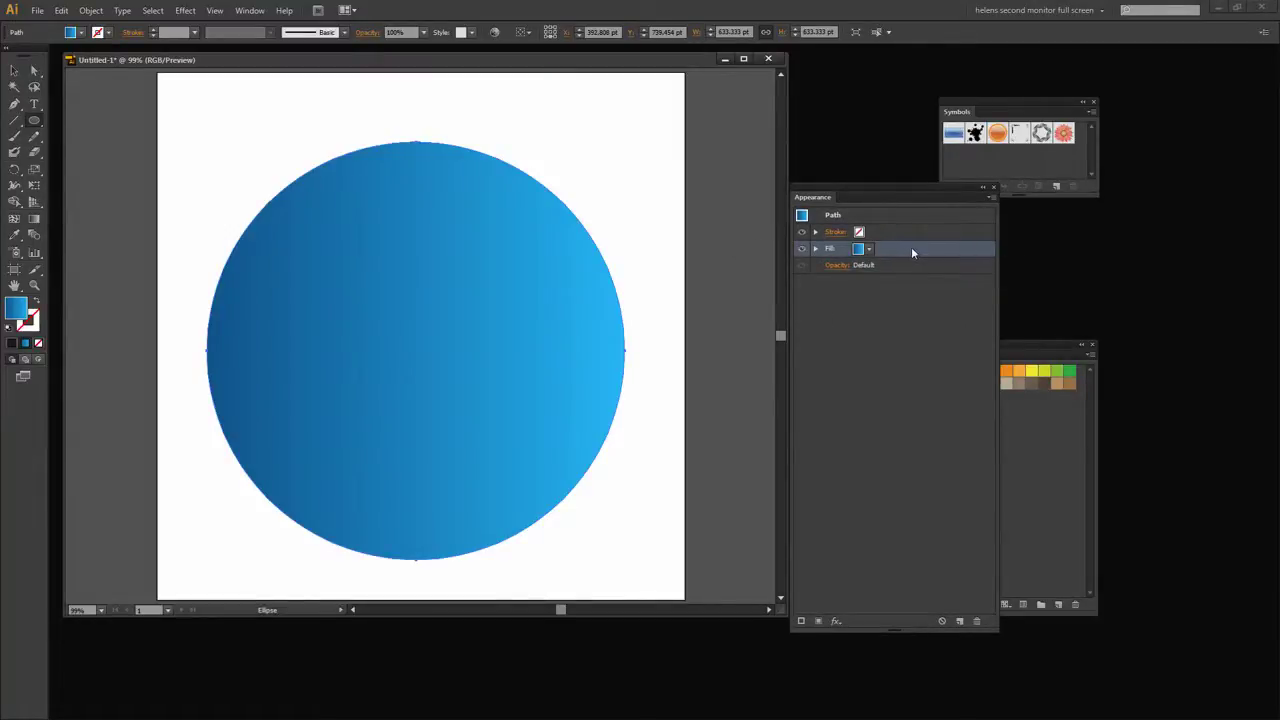
drag(907, 253, 961, 621)
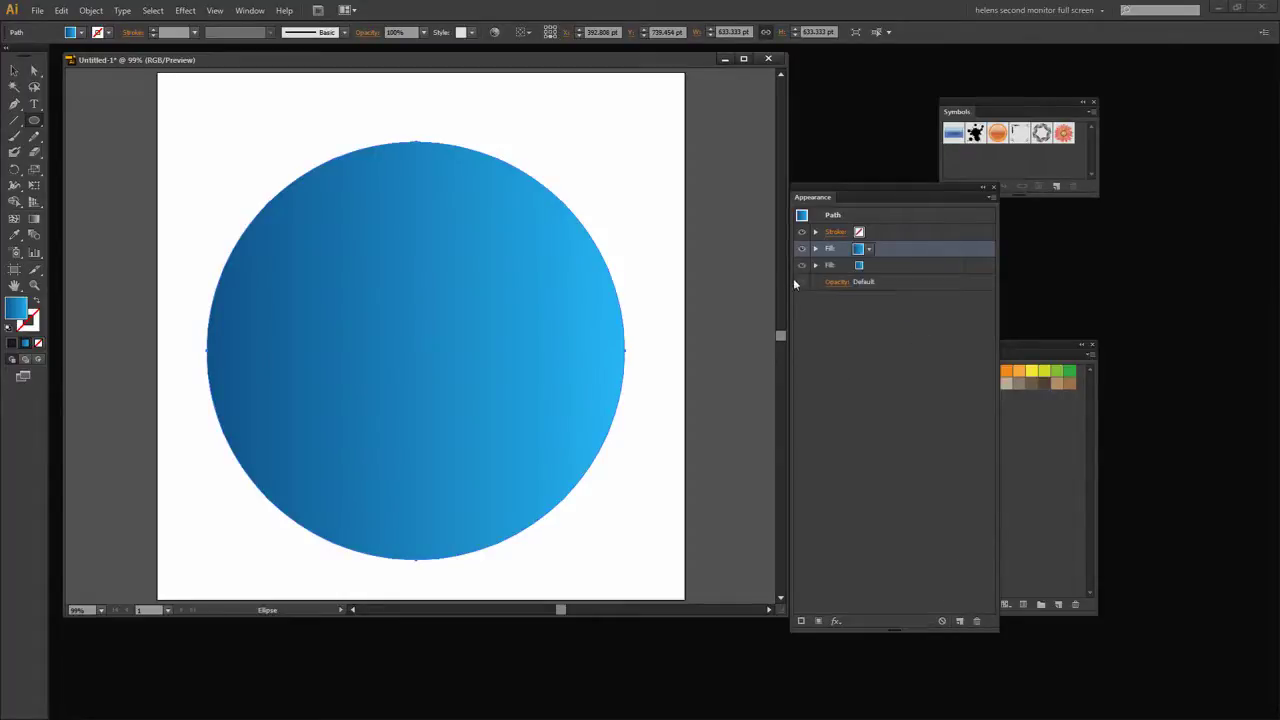
click(867, 250)
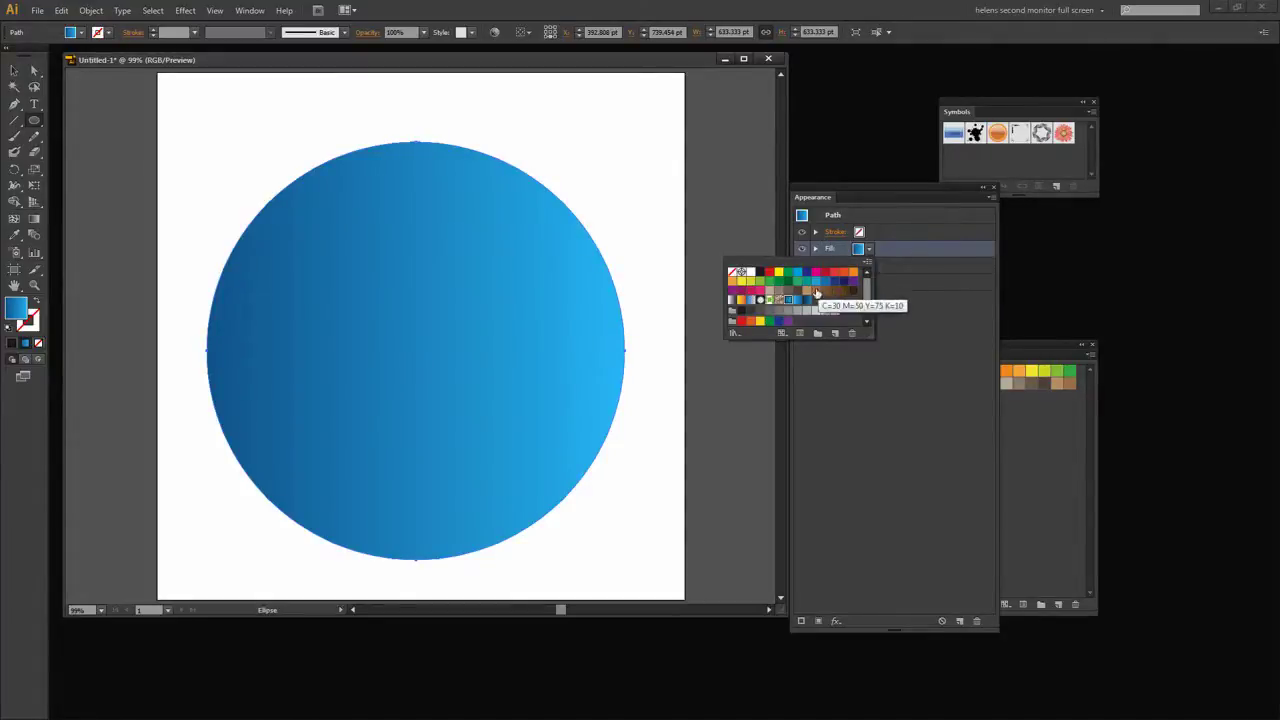
click(797, 301)
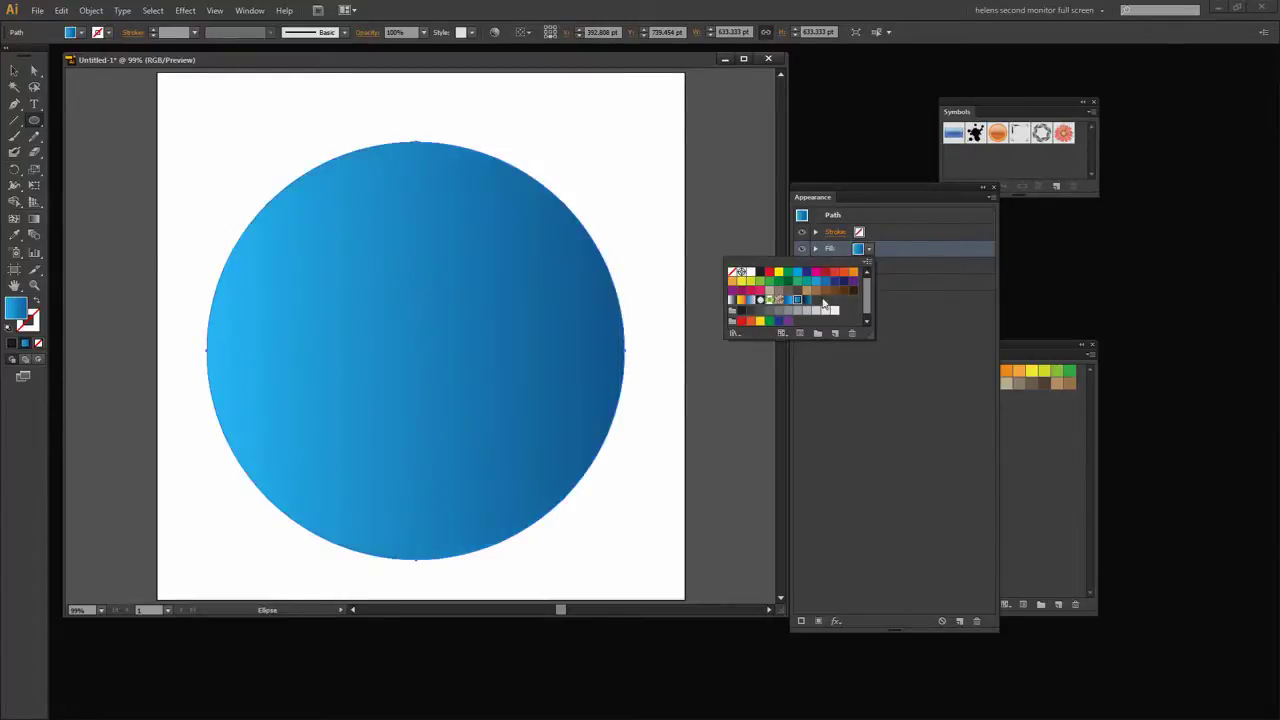
click(908, 235)
click(801, 250)
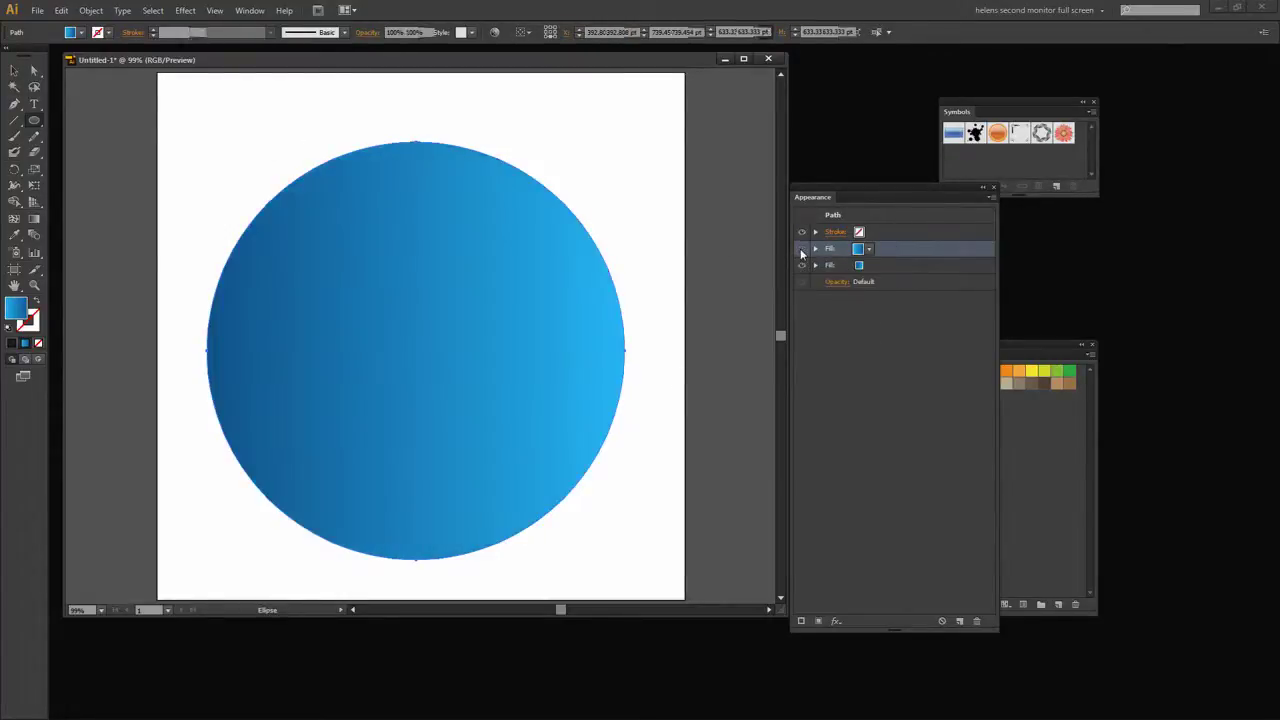
click(801, 249)
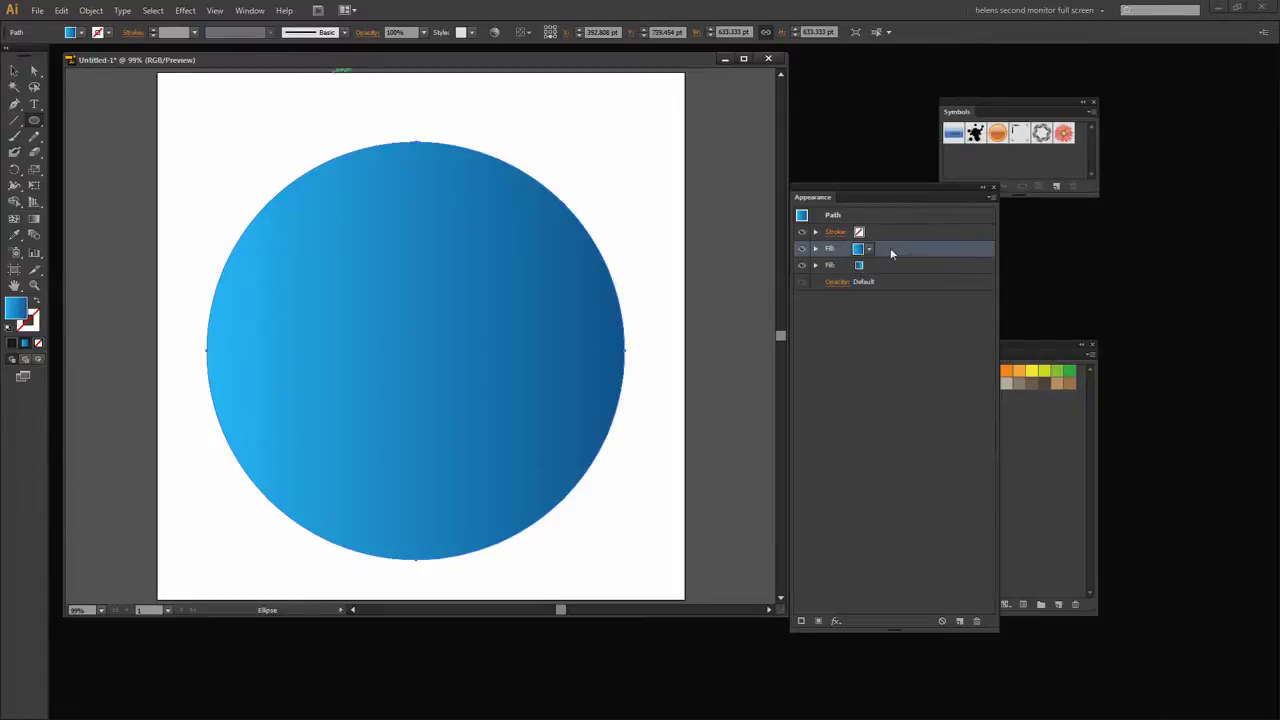
Step: Apply a Transform effect scaling the top fill to 85% horizontally and vertically
click(185, 10)
mouse_move(215, 111)
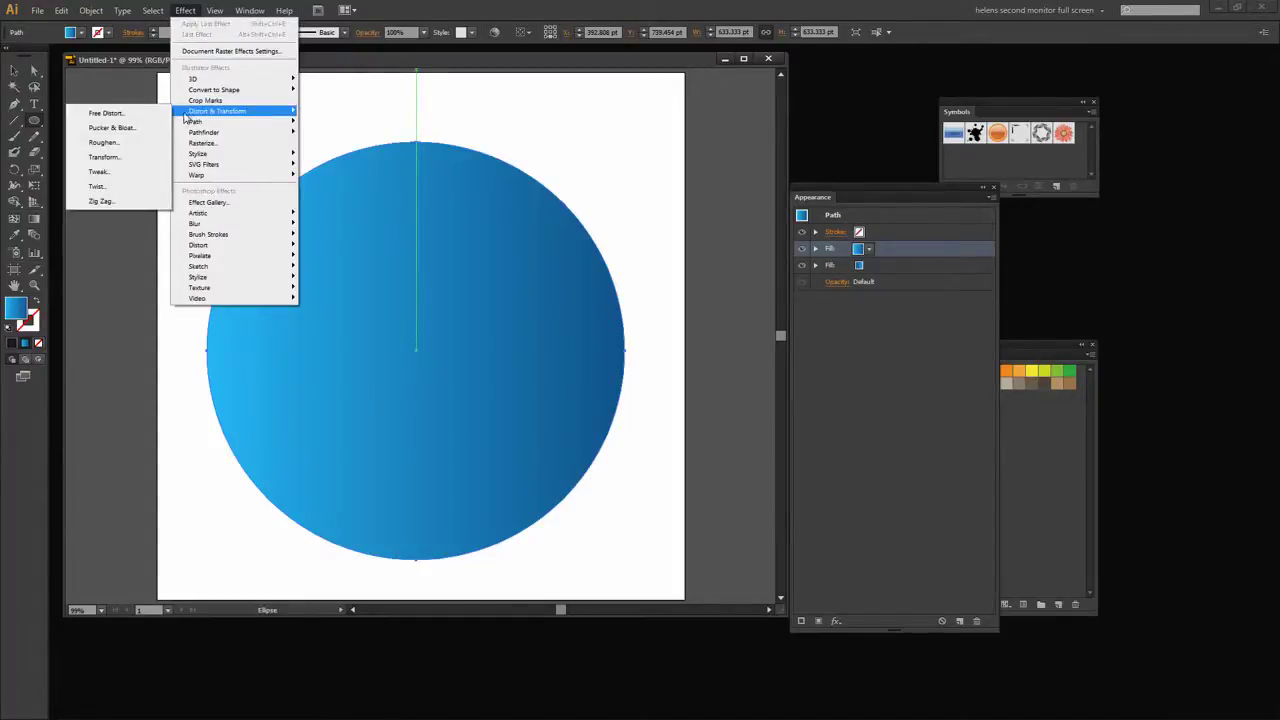
click(118, 157)
drag(797, 168, 642, 187)
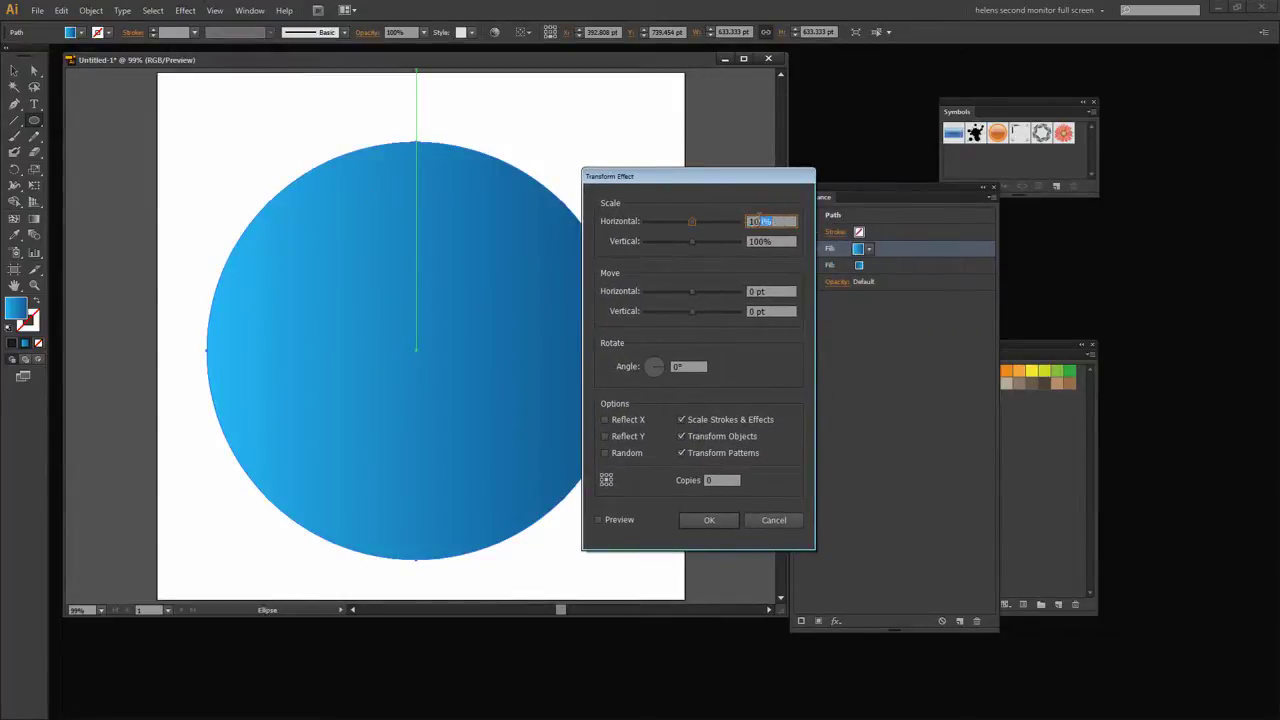
text(85)
key(Tab)
text(85)
key(Tab)
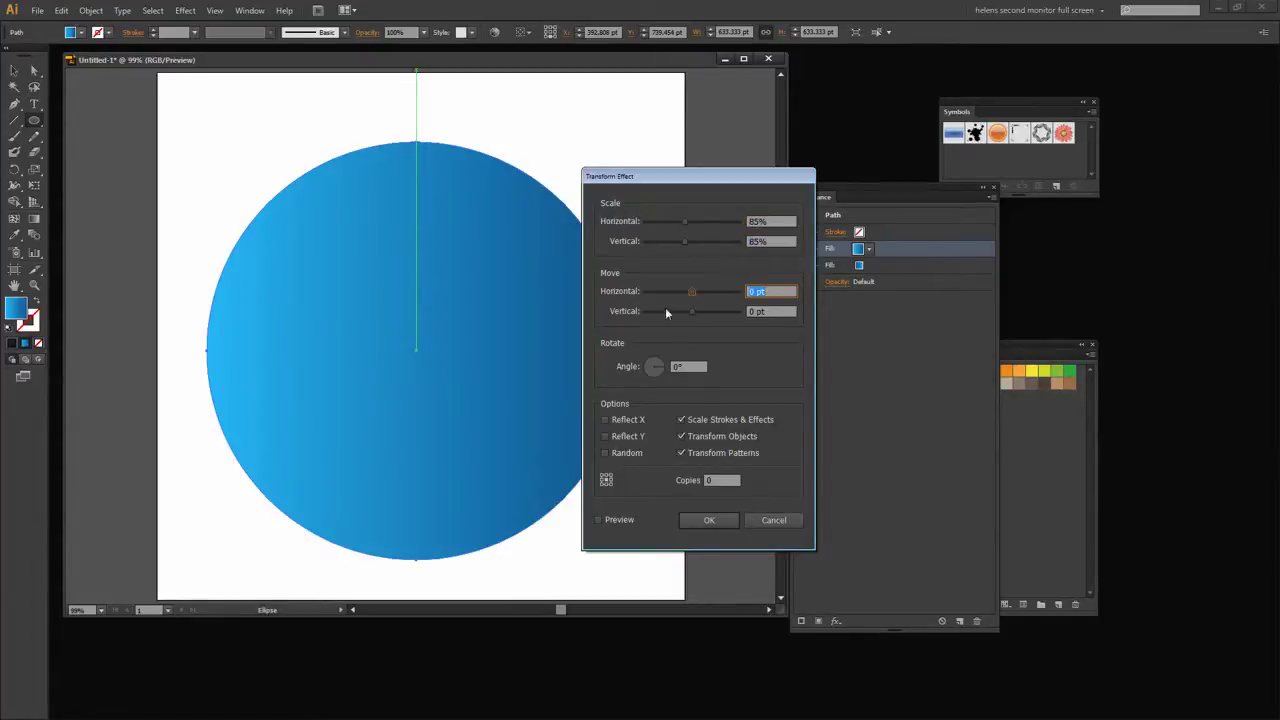
click(599, 519)
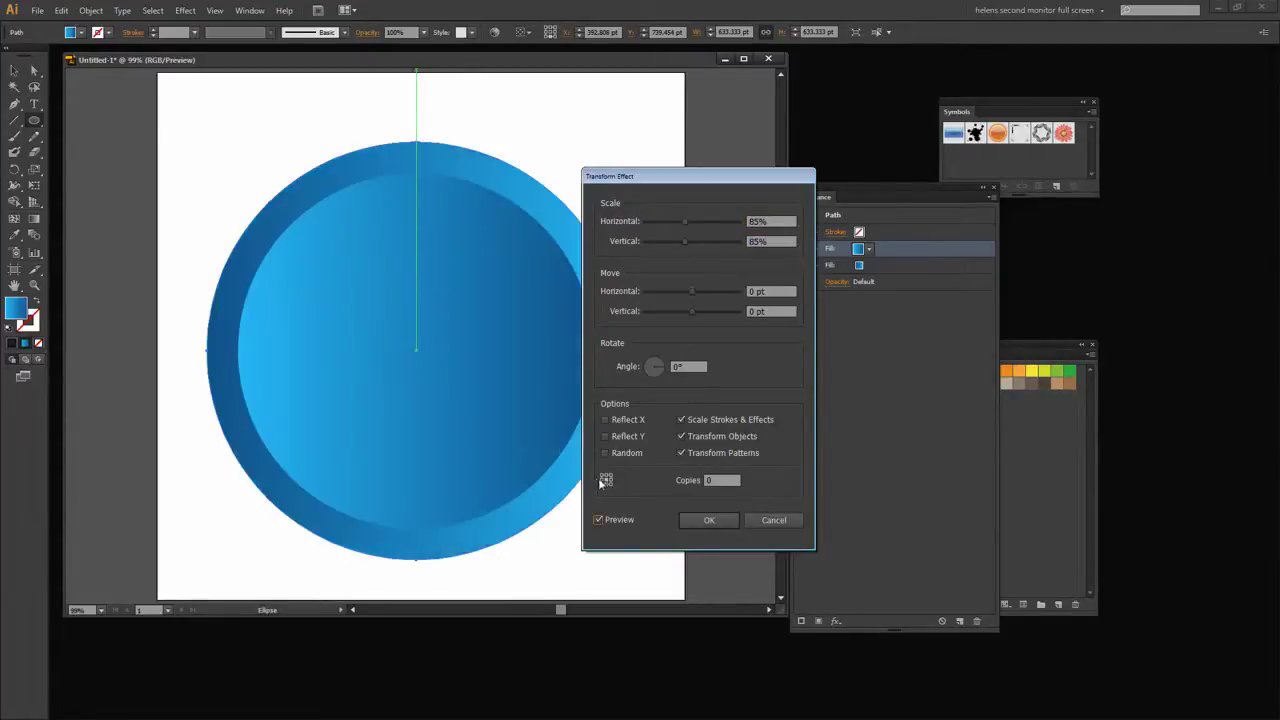
drag(640, 177, 857, 167)
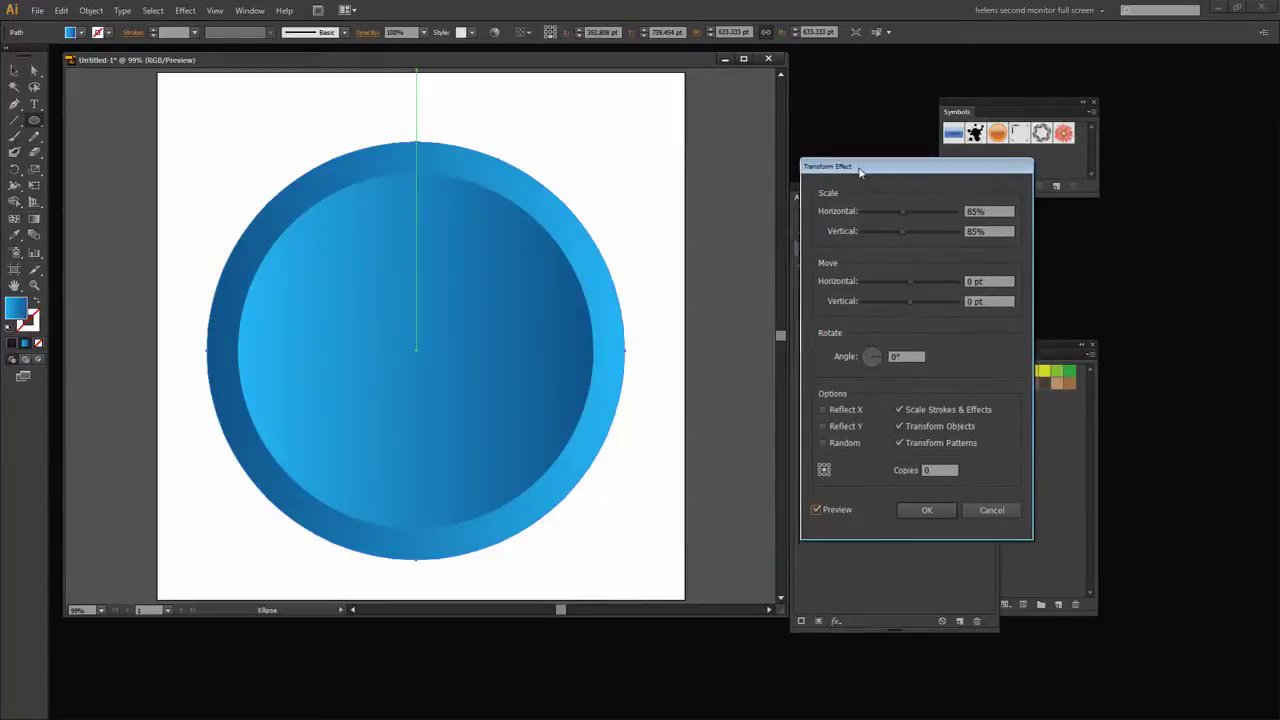
click(928, 512)
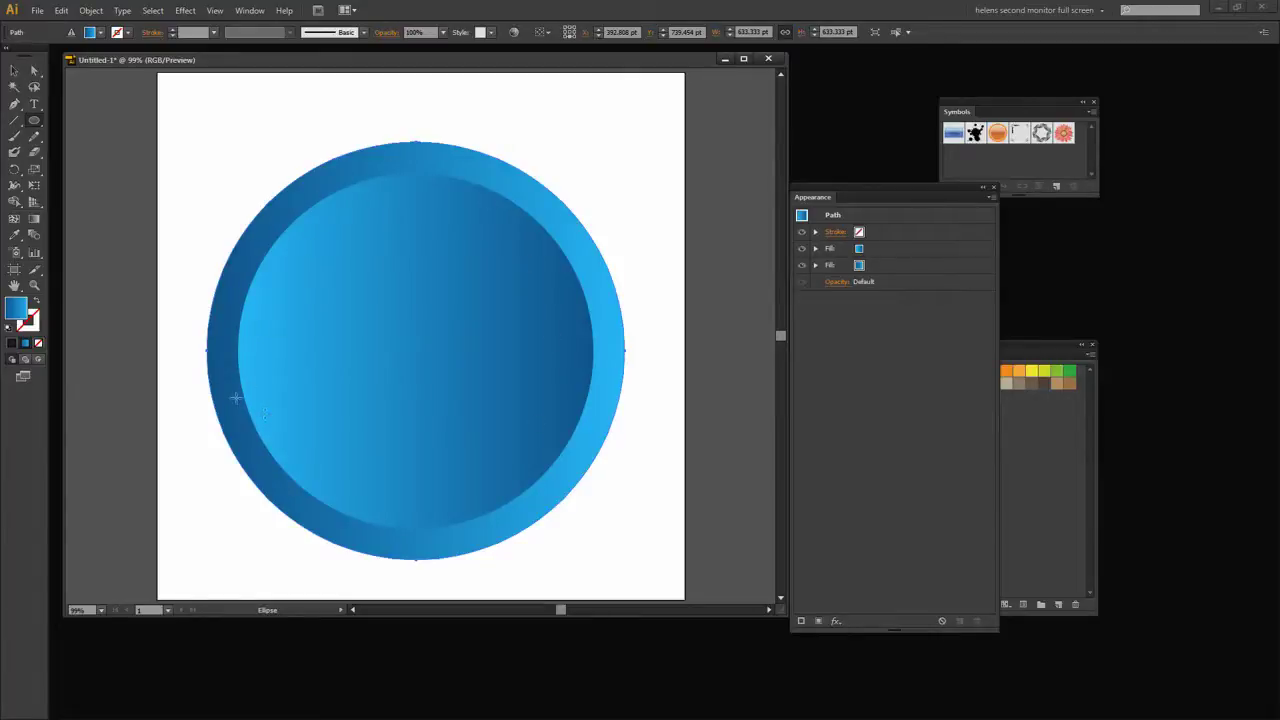
Step: Set the circle's stroke to the blue gradient swatch
click(835, 232)
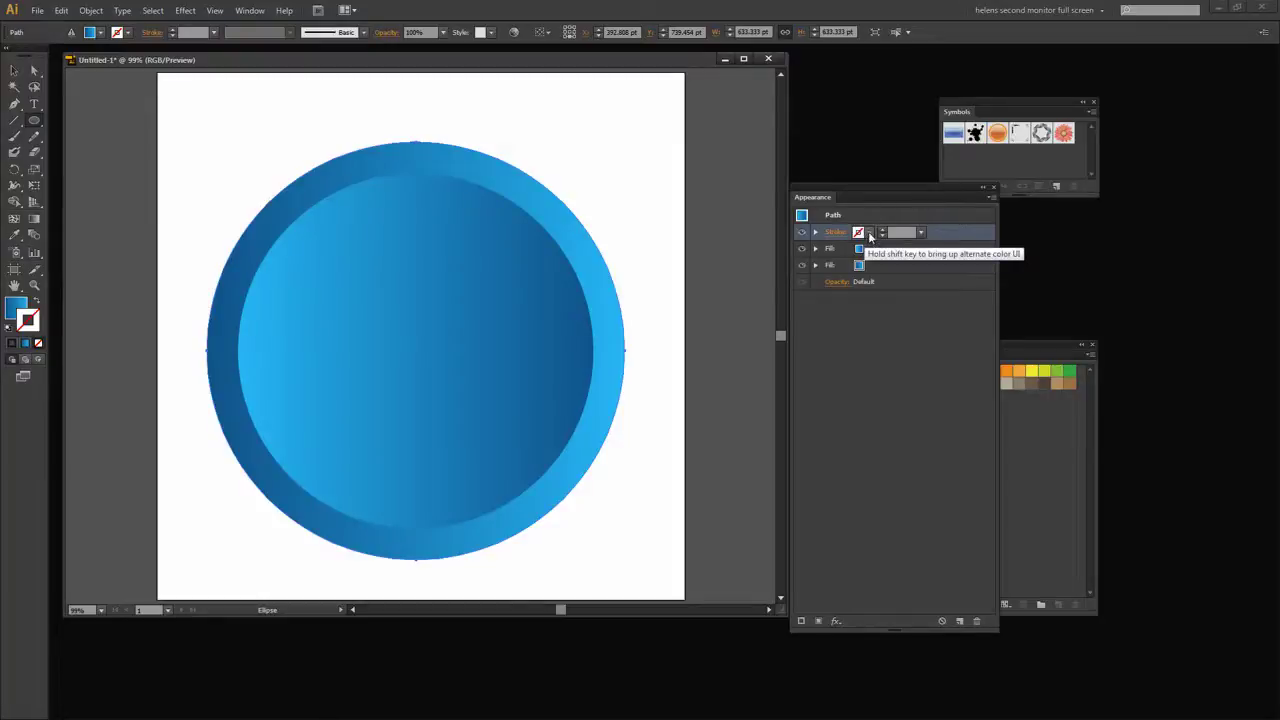
click(869, 233)
click(869, 233)
click(869, 233)
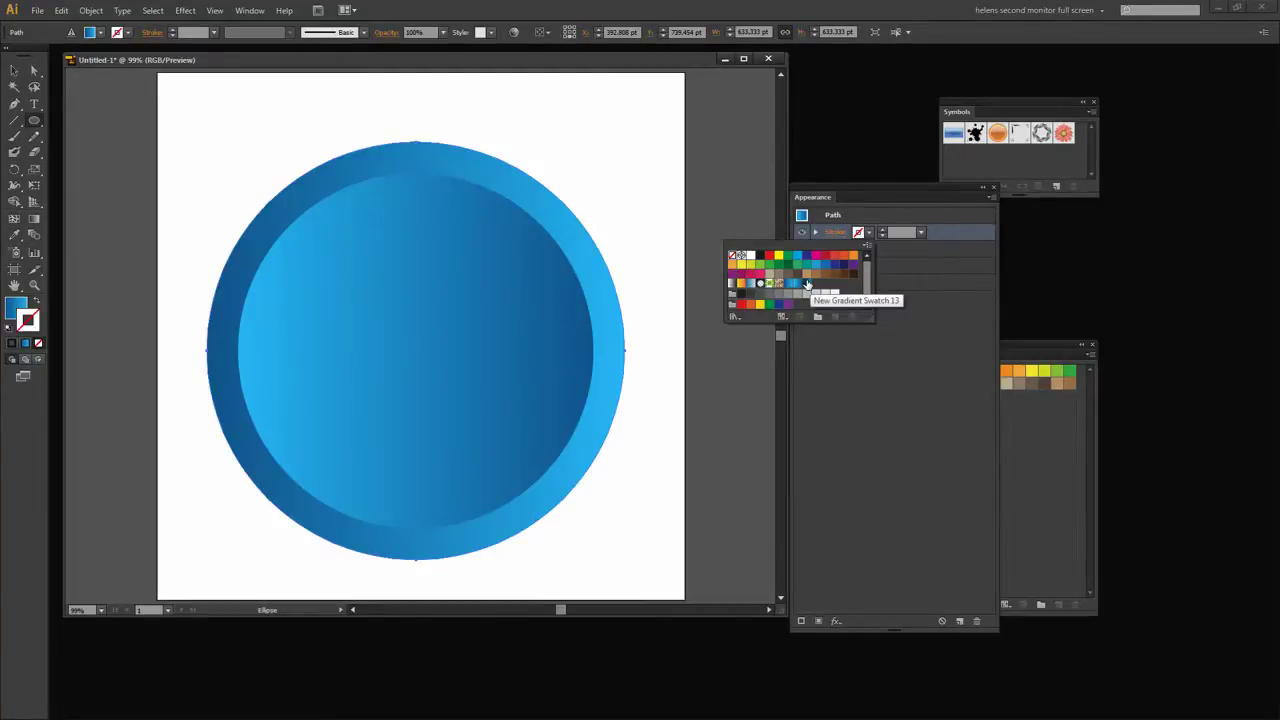
click(807, 285)
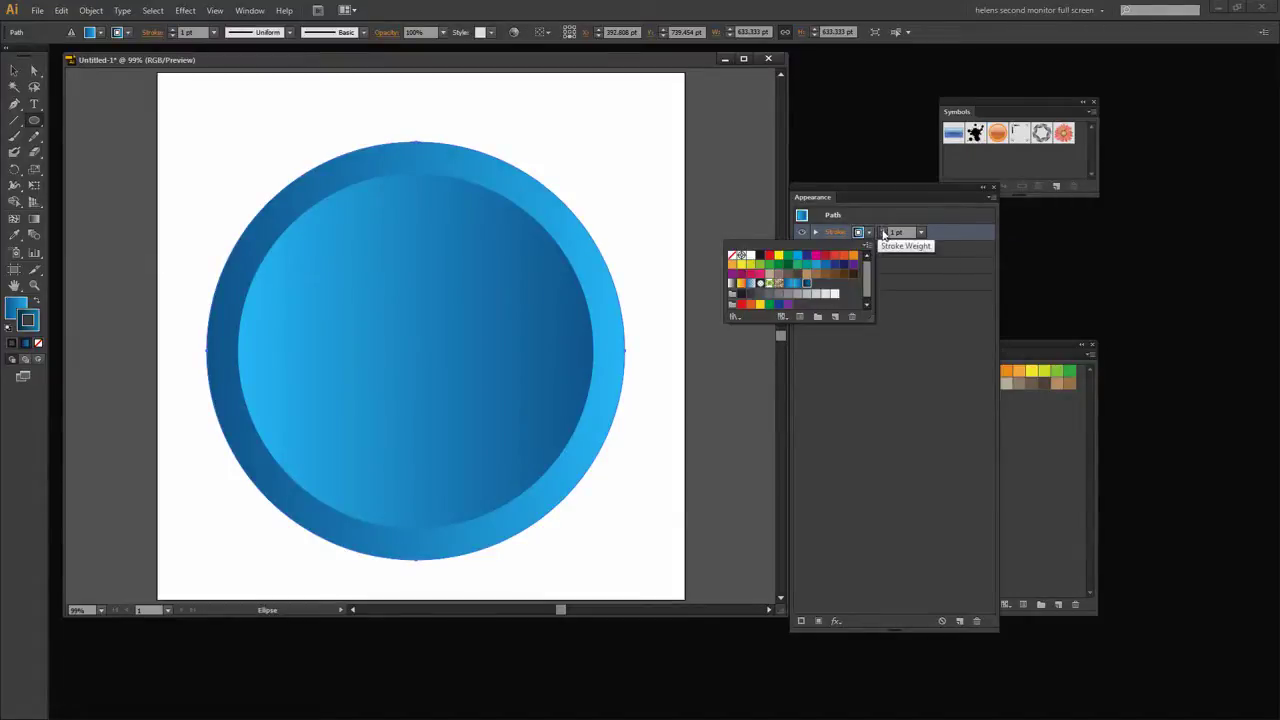
Step: Raise the stroke weight to 14 pt
click(883, 231)
click(883, 231)
click(883, 231)
click(883, 231)
click(883, 231)
click(883, 231)
click(883, 231)
click(883, 231)
click(883, 231)
click(883, 231)
click(883, 231)
click(883, 231)
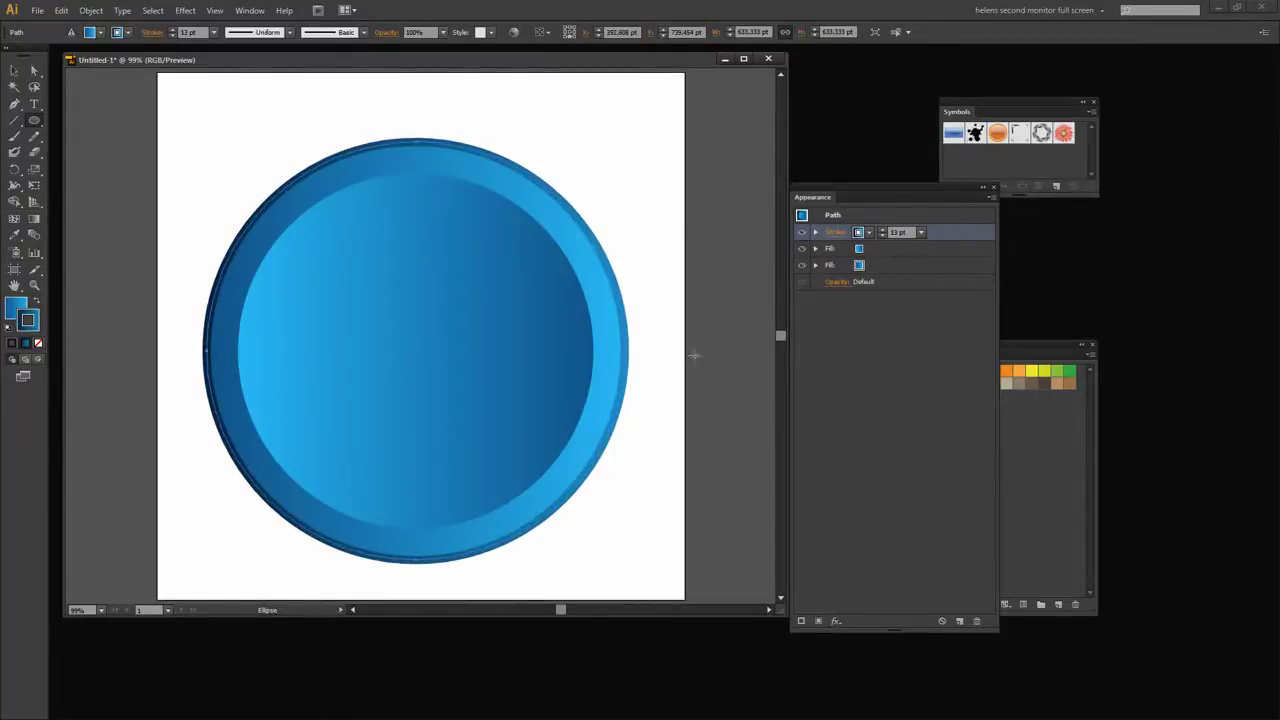
click(883, 231)
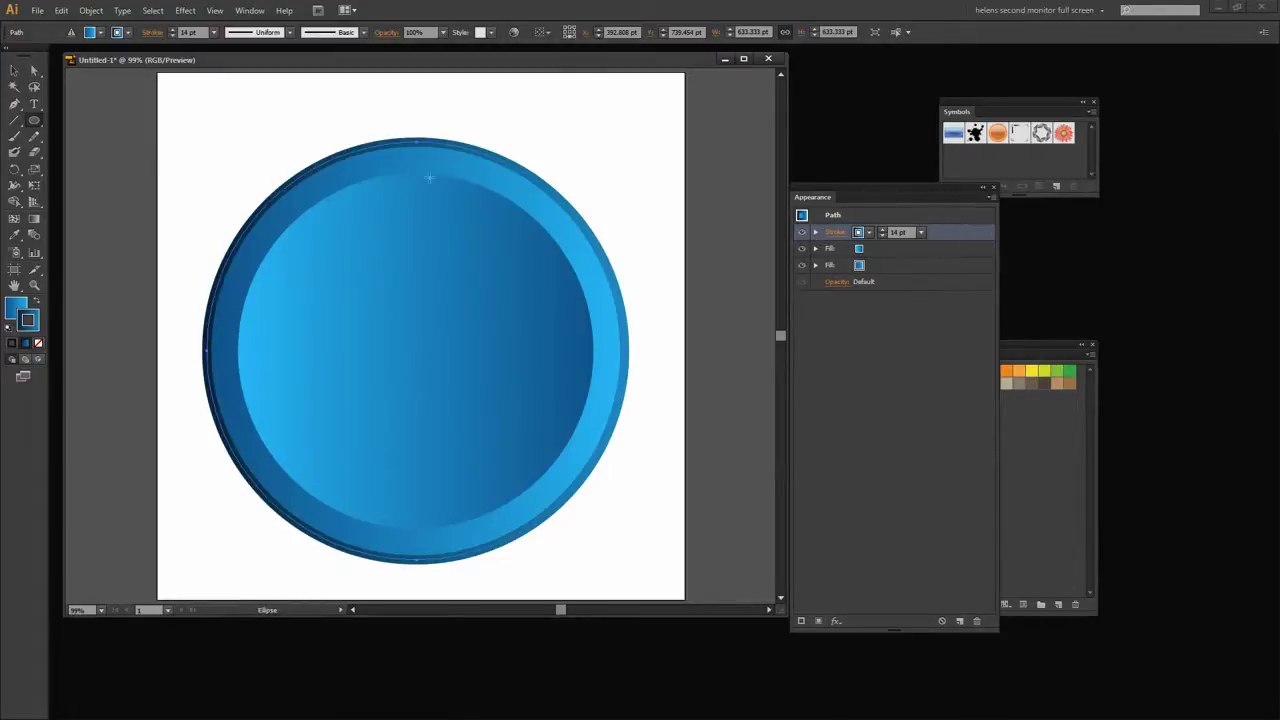
Step: Apply an Offset Path effect of -49 pt to the stroke, forming a dark inner ring
click(186, 11)
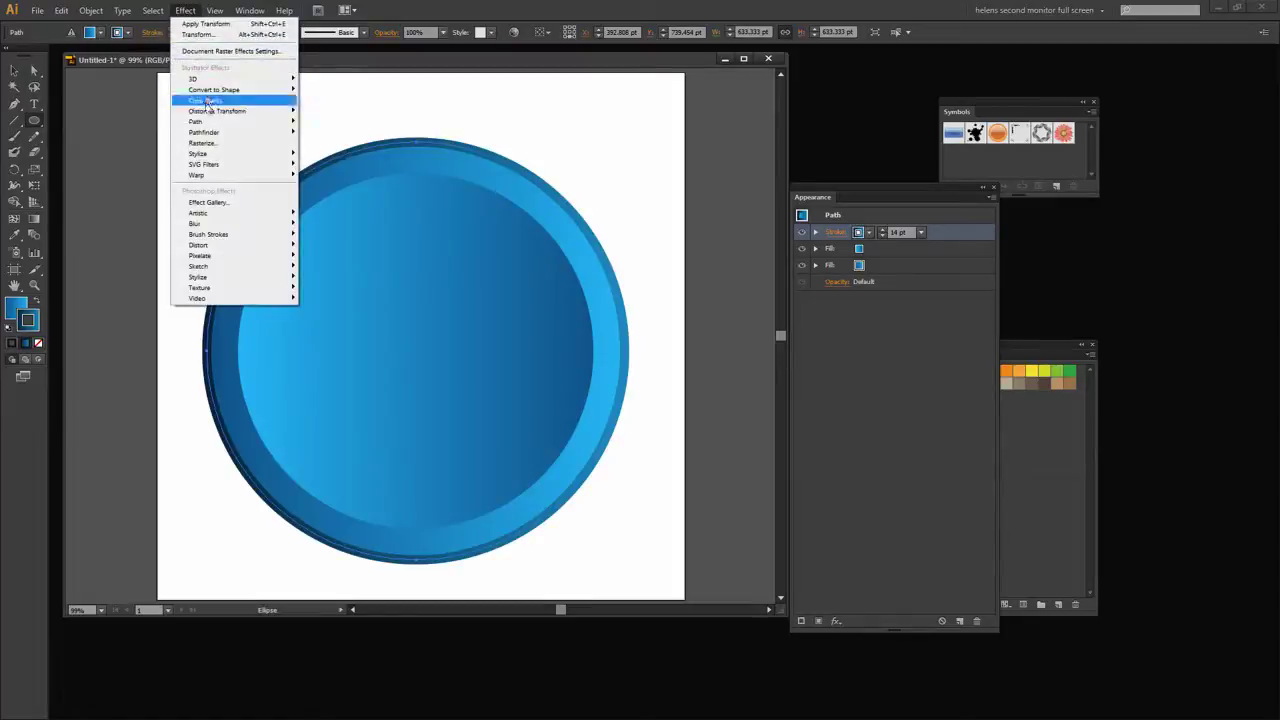
mouse_move(195, 121)
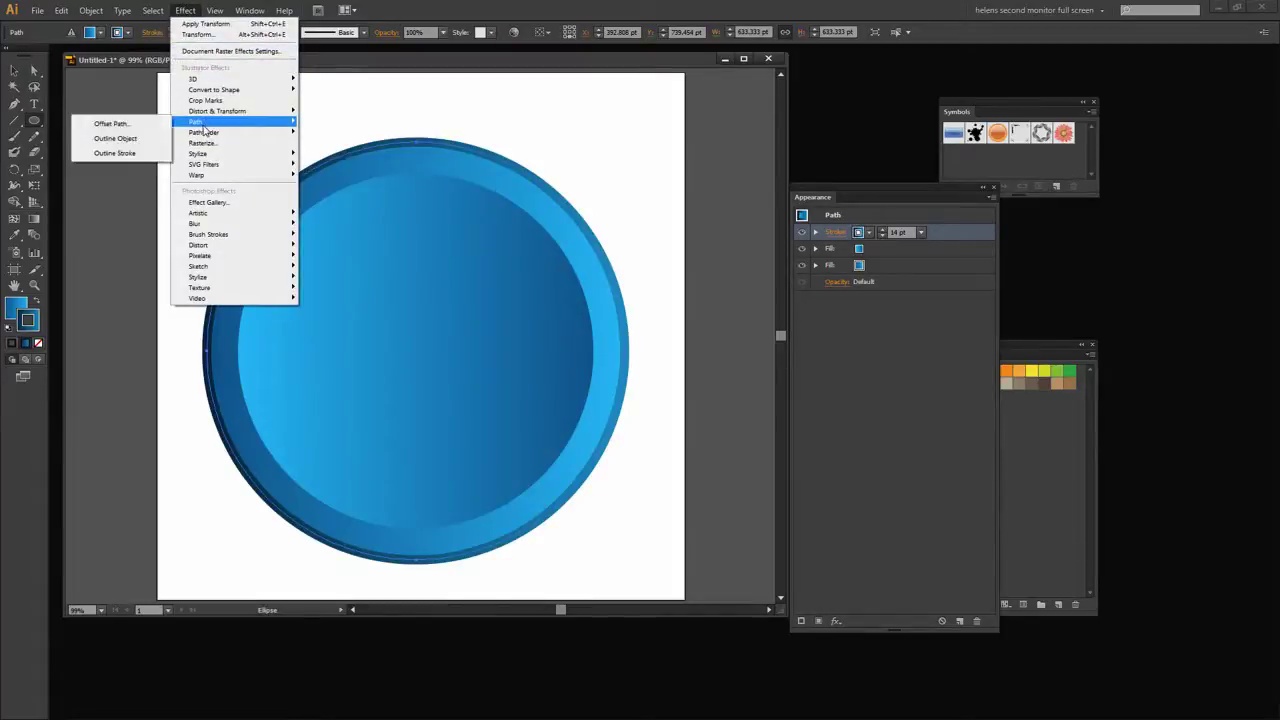
click(115, 124)
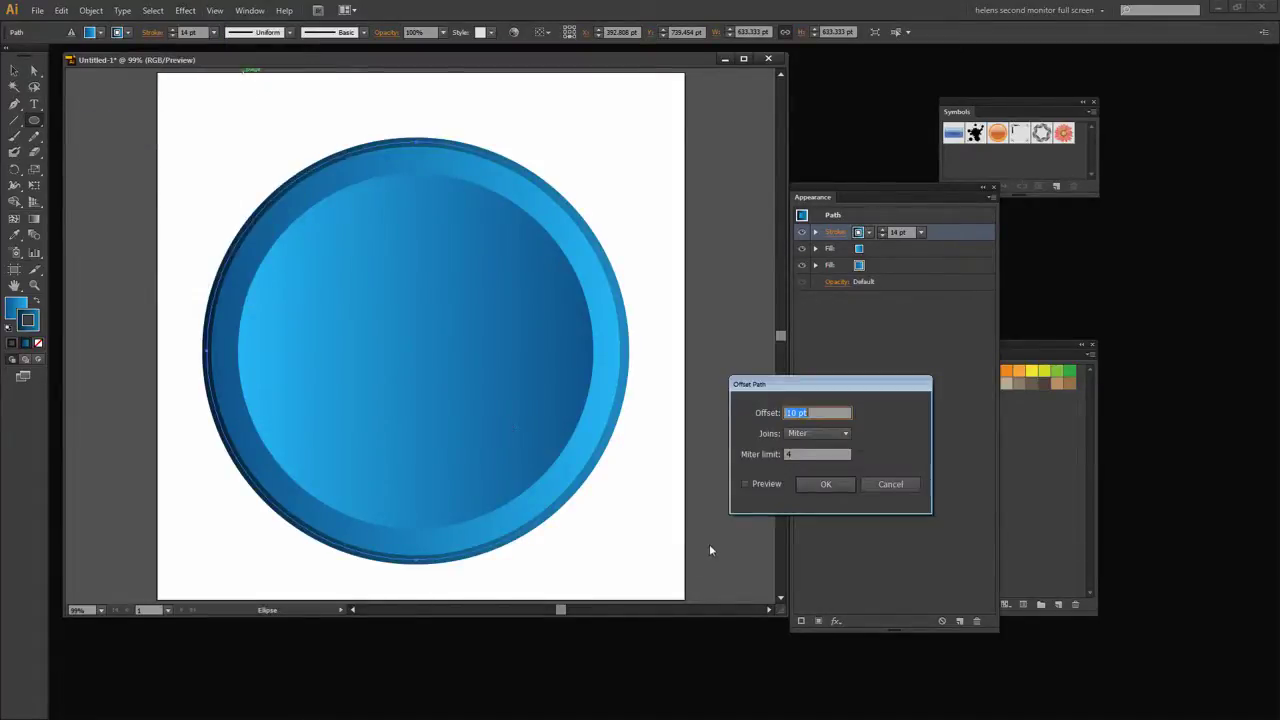
click(744, 484)
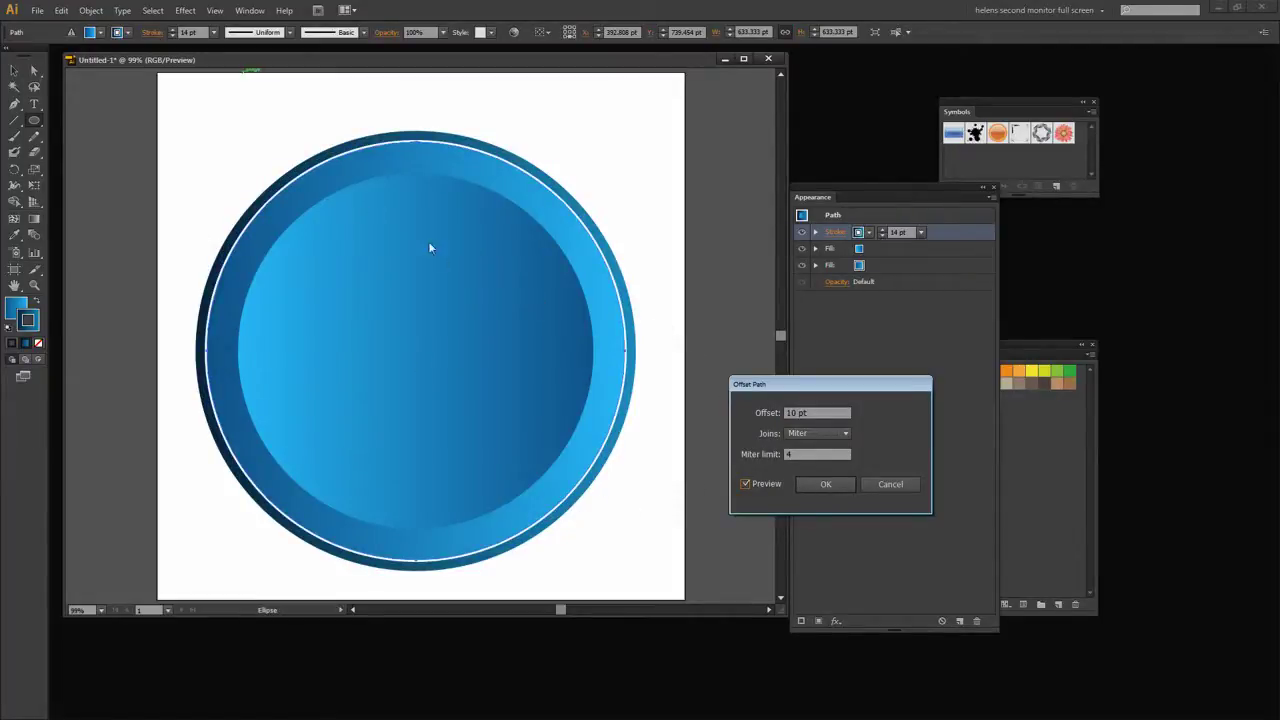
click(787, 415)
key(Down)
key(Down)
key(Down)
key(Down)
key(Down)
key(Down)
key(Down)
key(Down)
key(Down)
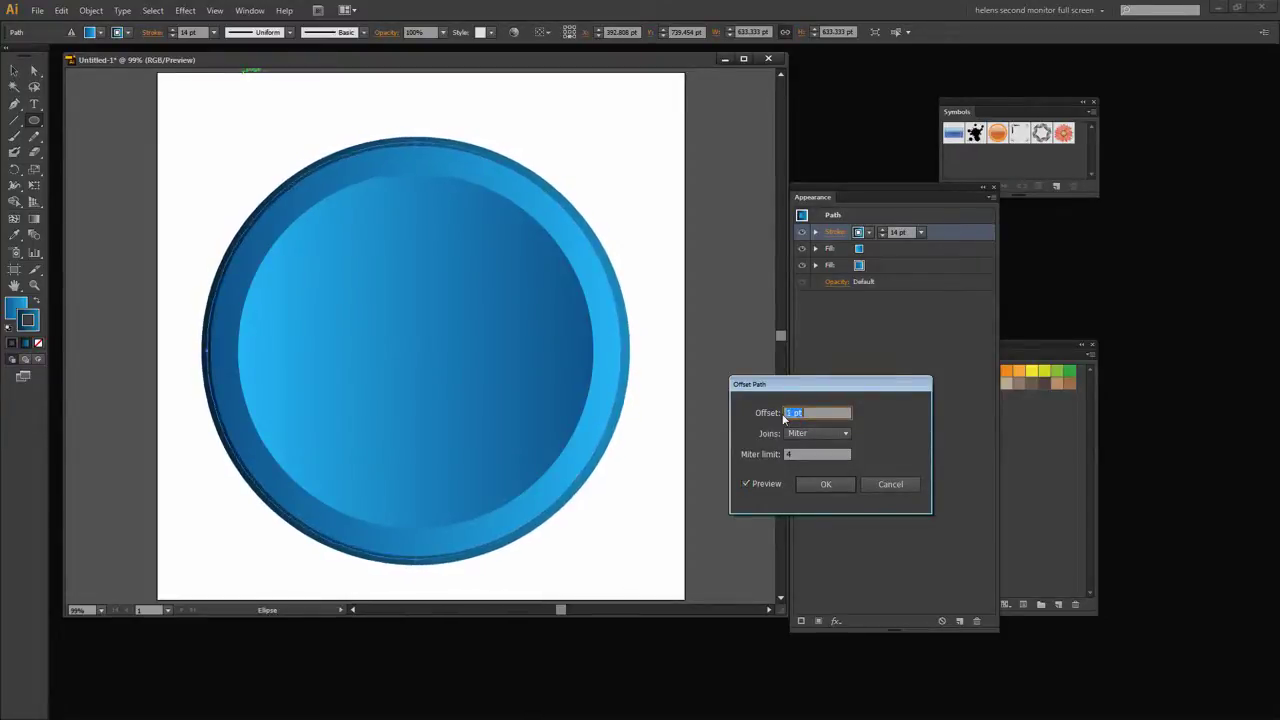
key(Down)
key(Down)
key(Down)
key(Down)
key(Down)
key(Down)
key(Down)
key(Down)
key(Down)
key(Down)
key(Down)
key(Down)
key(Down)
key(Down)
key(Down)
key(Down)
key(Down)
key(Down)
key(Down)
key(Down)
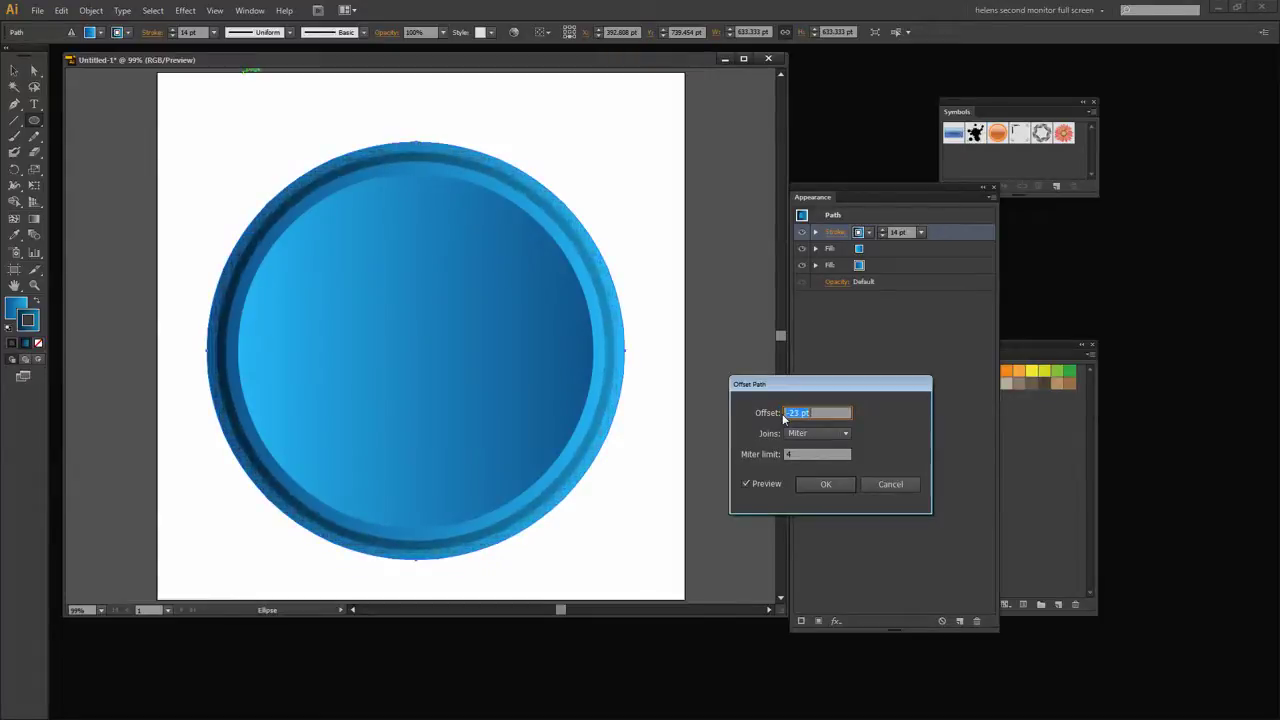
key(Down)
key(Down)
key(Down)
key(Down)
key(Down)
key(Down)
key(Down)
key(Down)
key(Down)
key(Down)
key(Down)
key(Down)
key(Down)
key(Down)
key(Down)
key(Down)
key(Down)
key(Down)
key(Down)
key(Down)
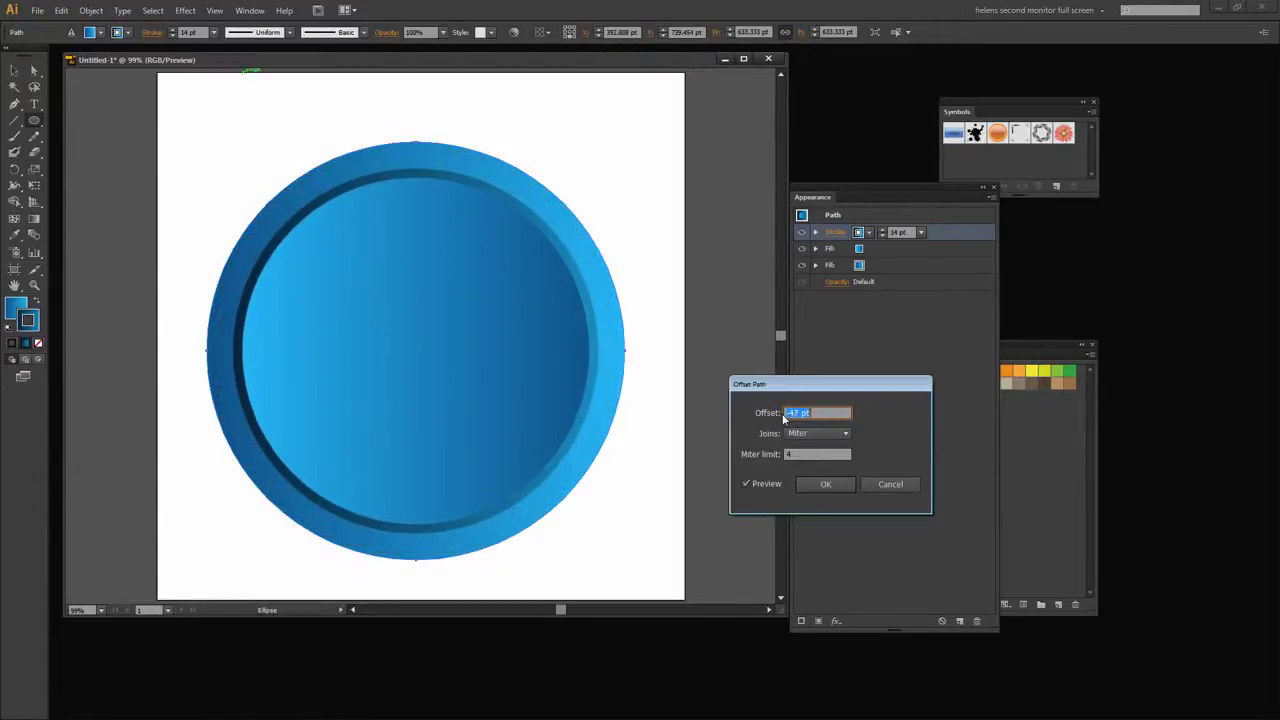
key(Down)
key(Down)
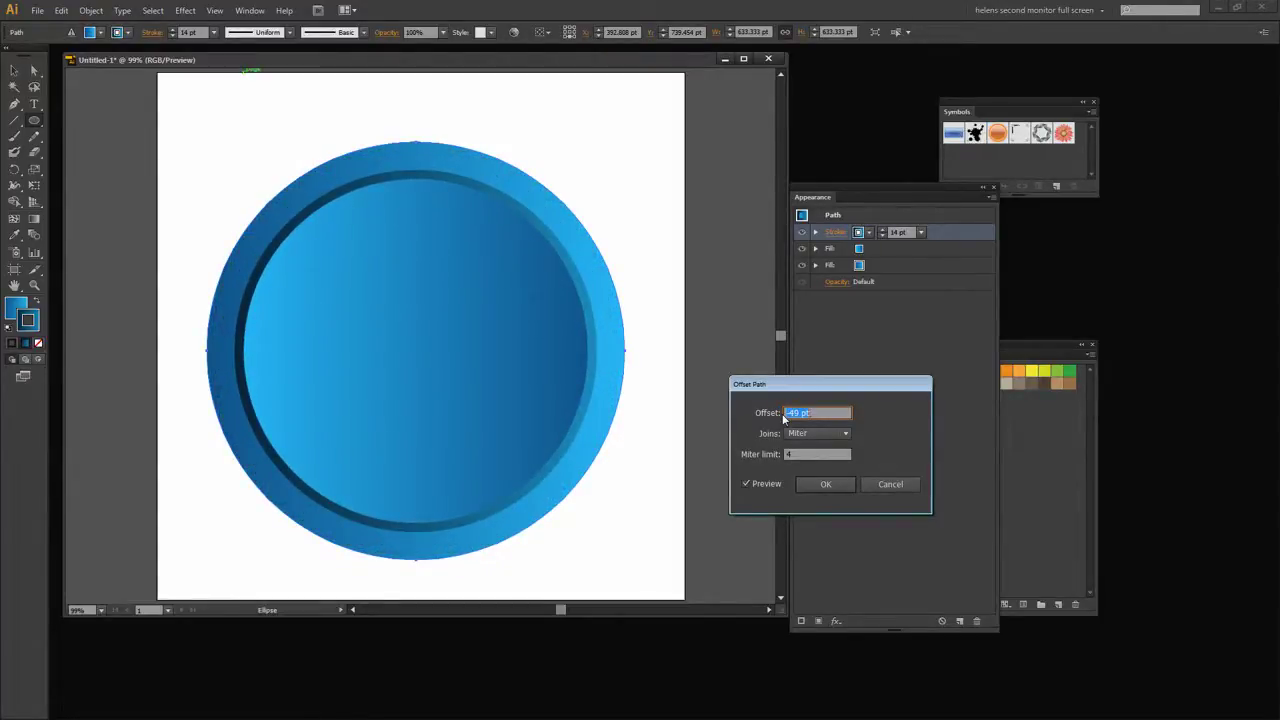
click(814, 484)
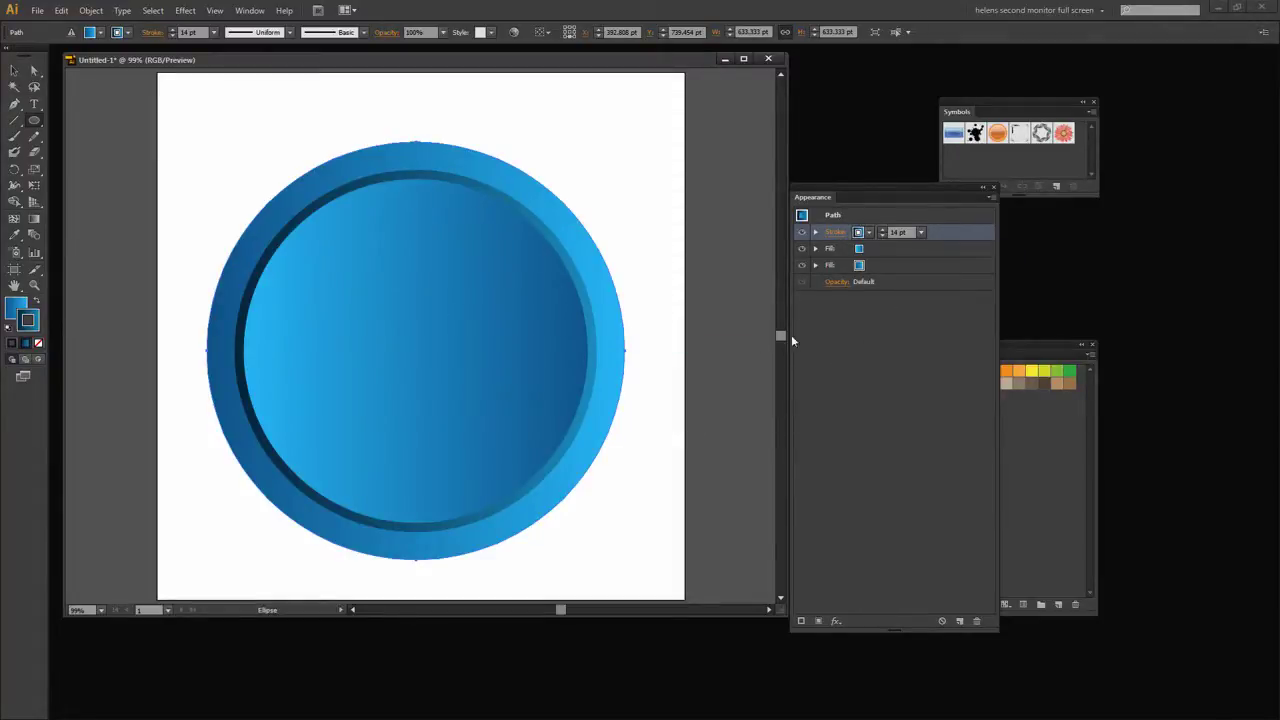
drag(856, 197, 779, 202)
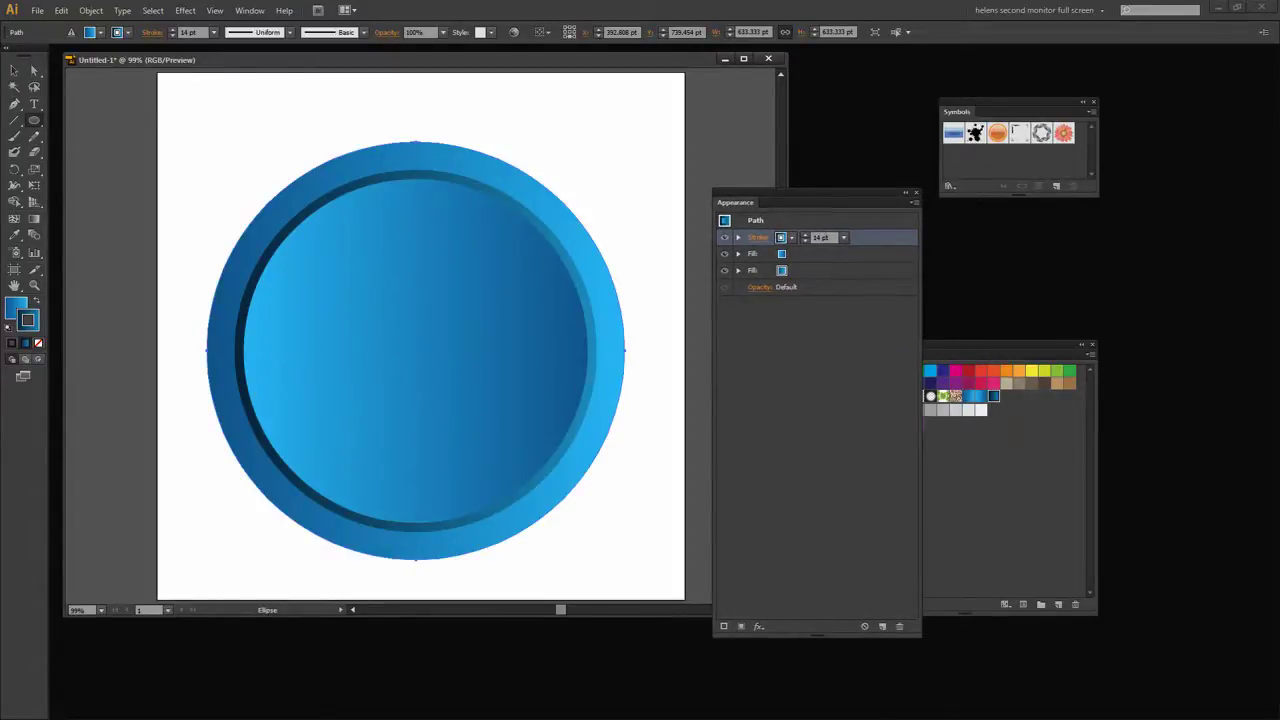
Step: Add a new black fill on top of the circle's appearance stack
click(913, 204)
click(945, 207)
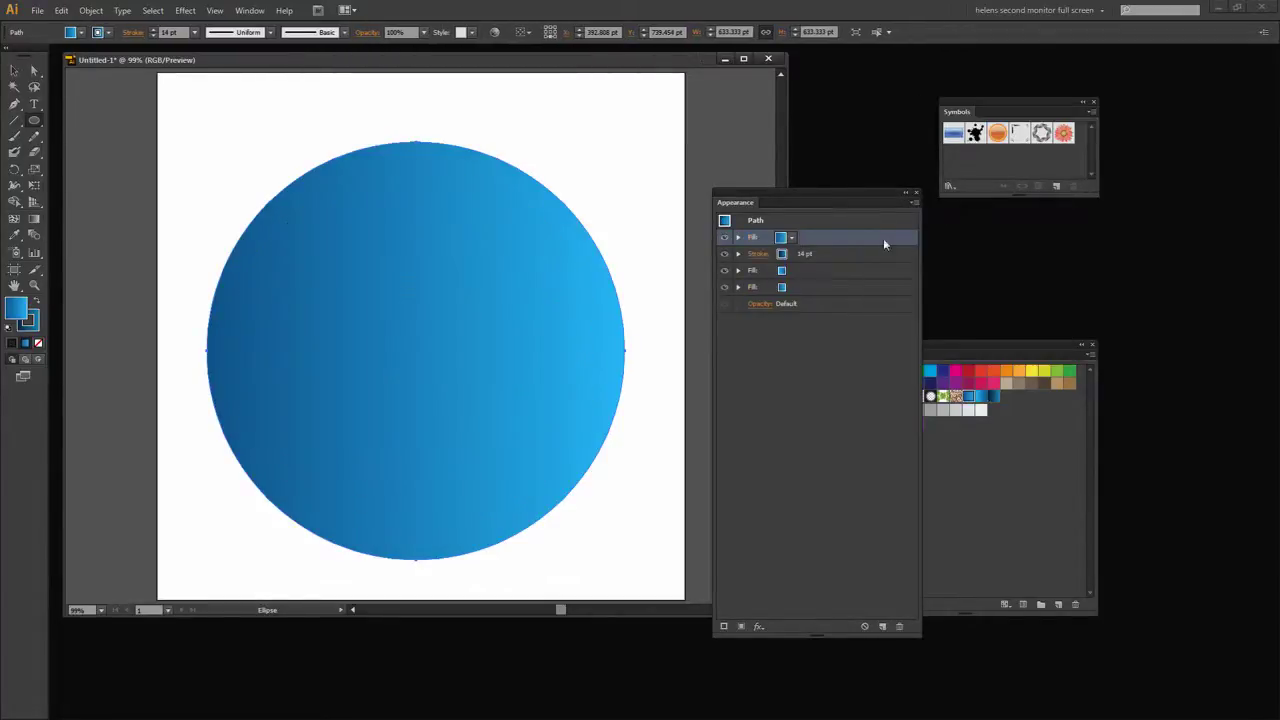
click(791, 238)
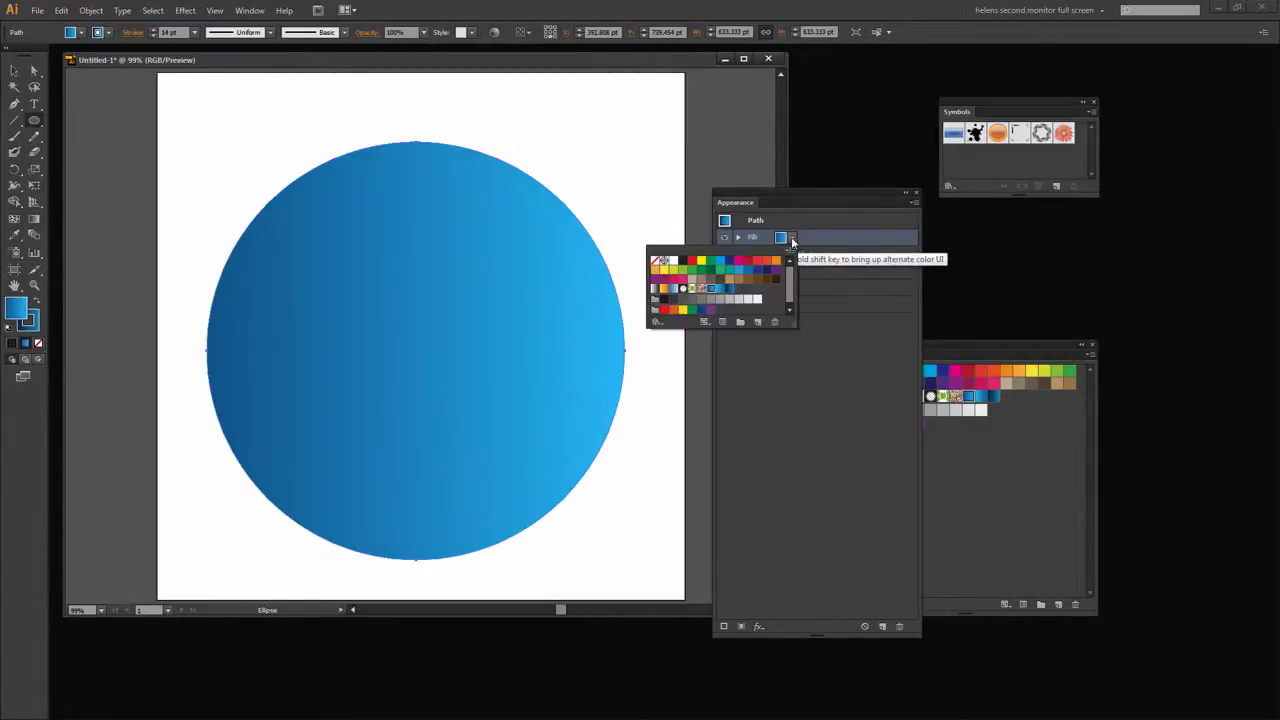
click(685, 264)
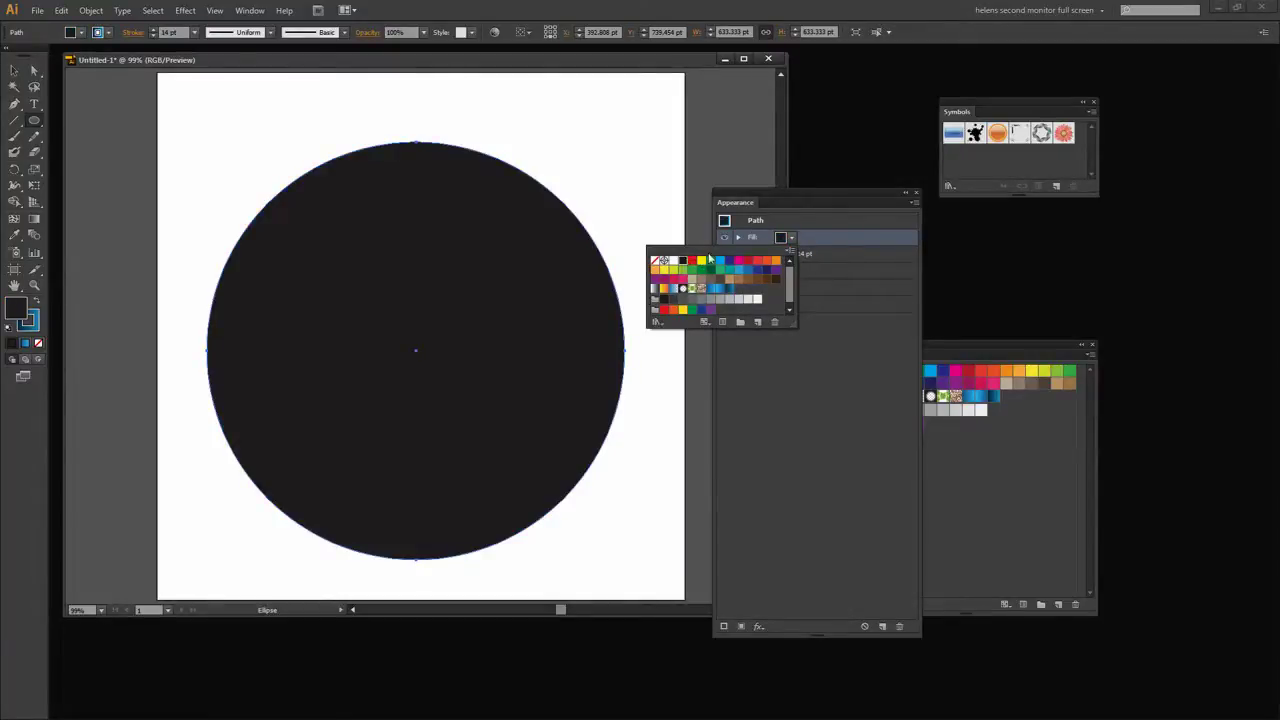
click(845, 237)
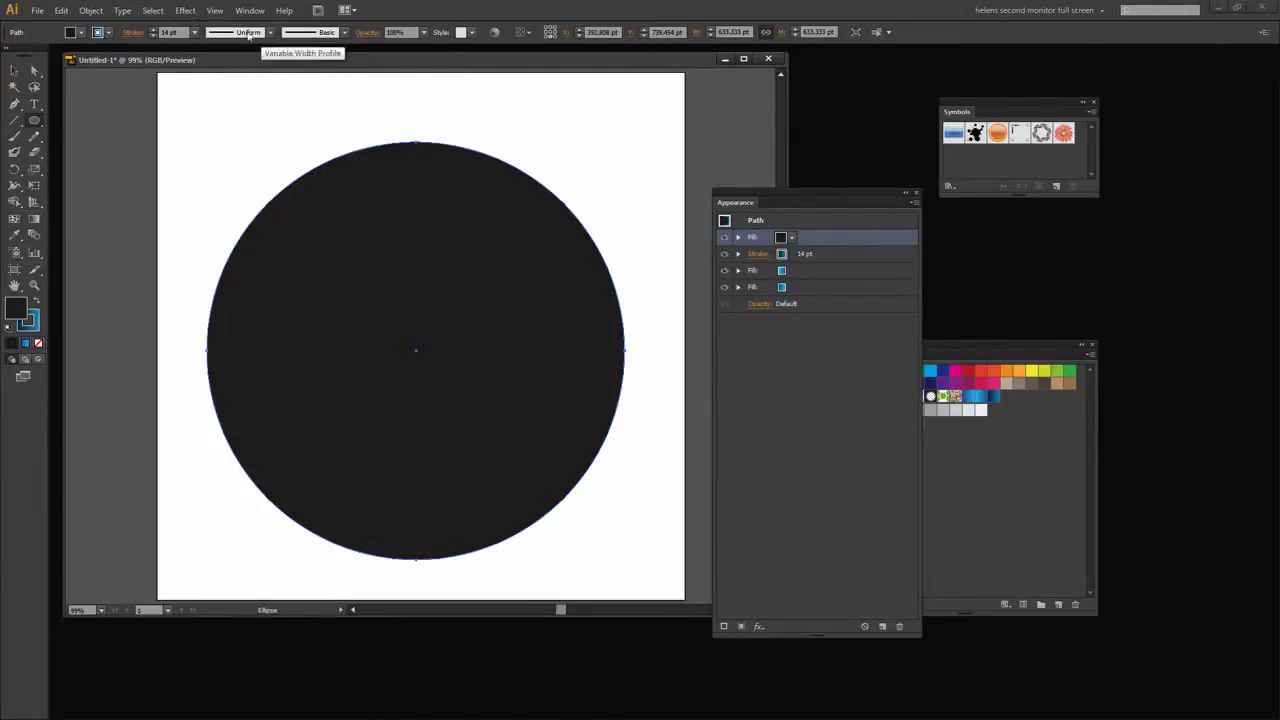
Step: Transform the black fill to 10% scale, moved -45 pt horizontally and -45 pt vertically
click(182, 12)
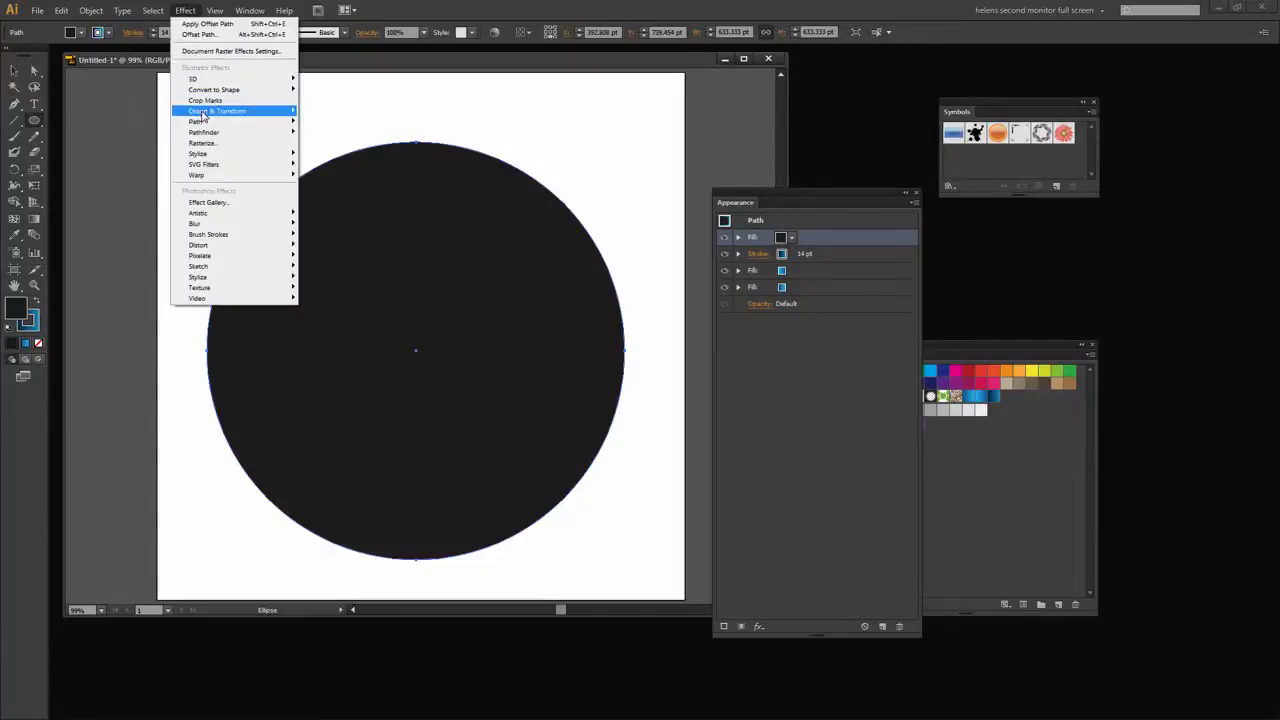
mouse_move(200, 111)
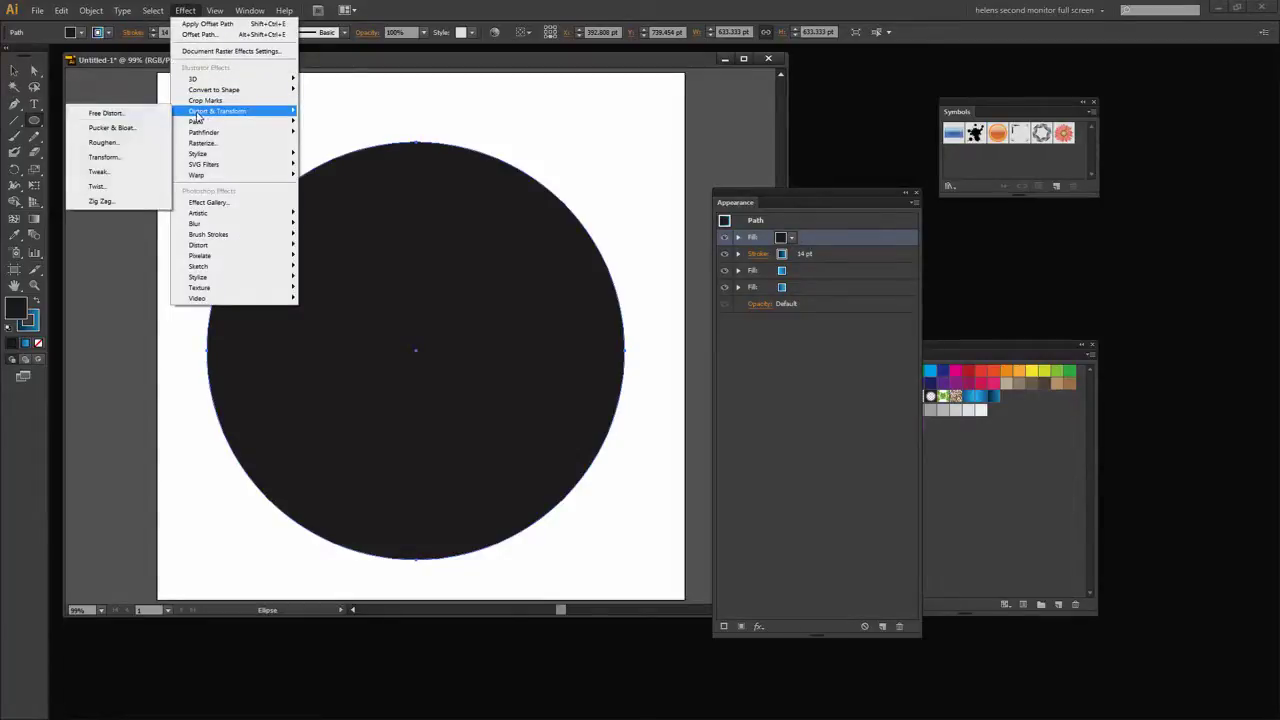
click(108, 157)
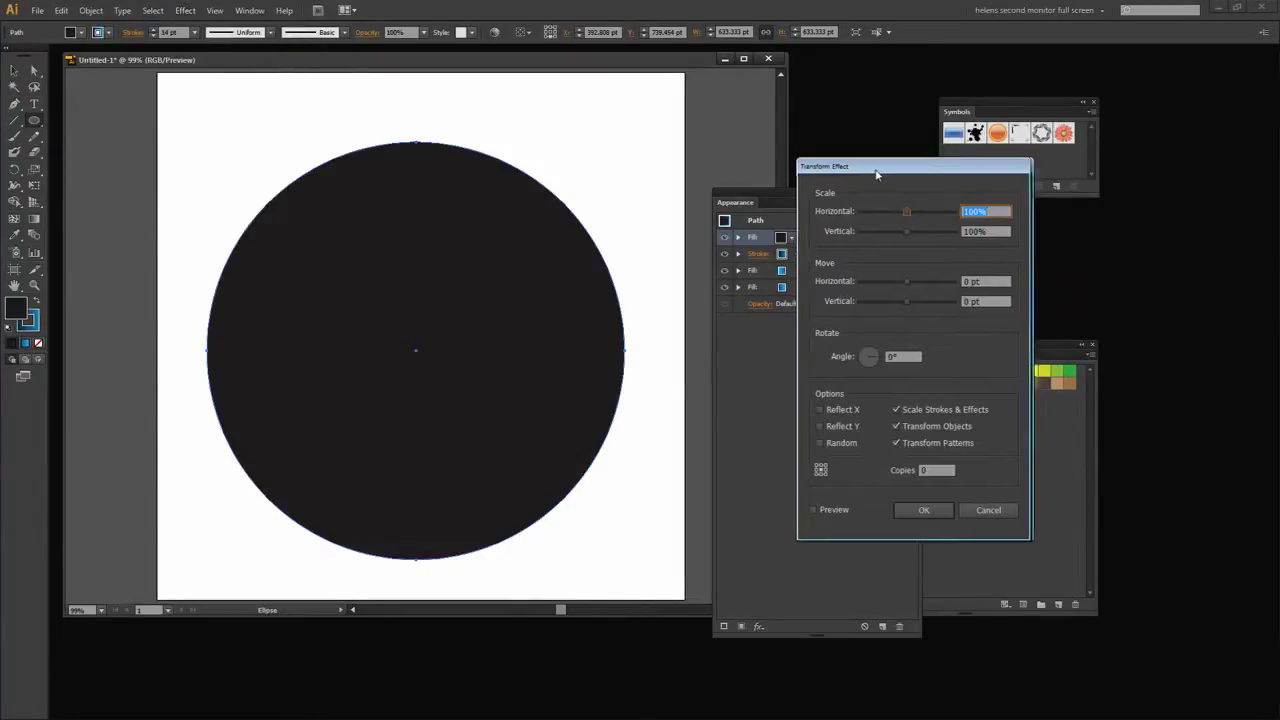
drag(880, 170, 814, 202)
click(750, 541)
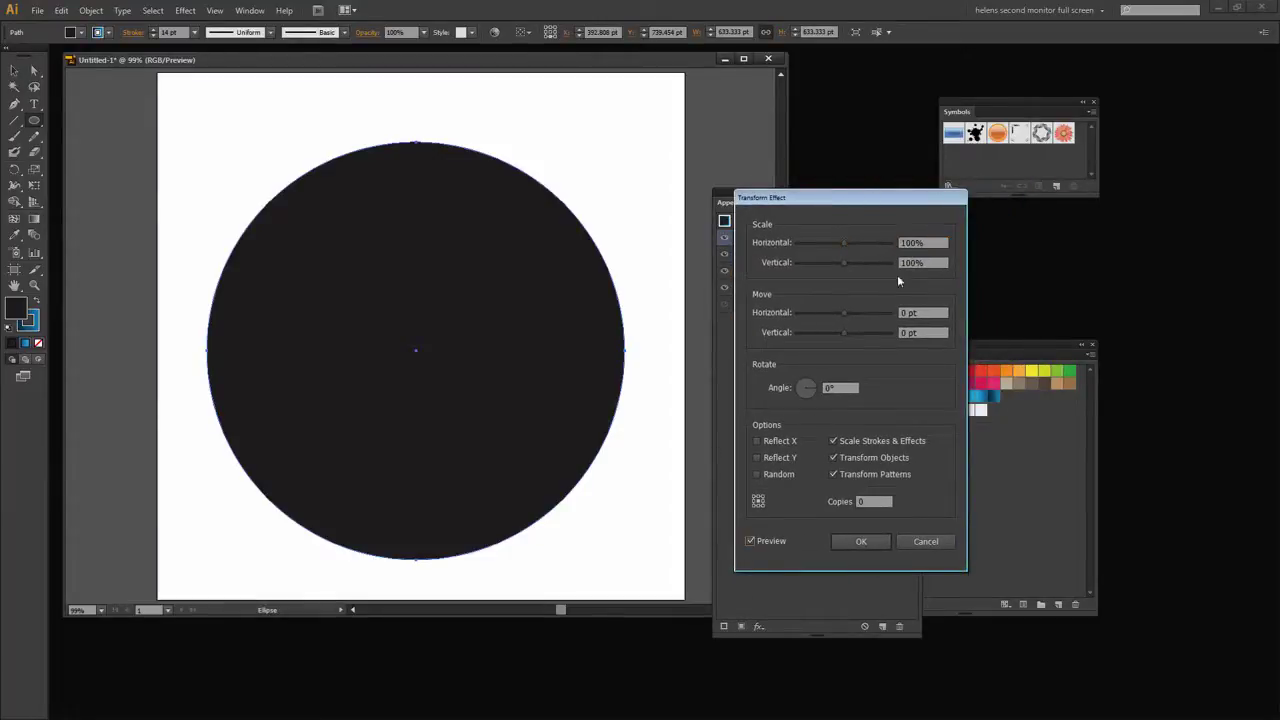
click(928, 243)
text(10)
key(Tab)
text(10)
key(Tab)
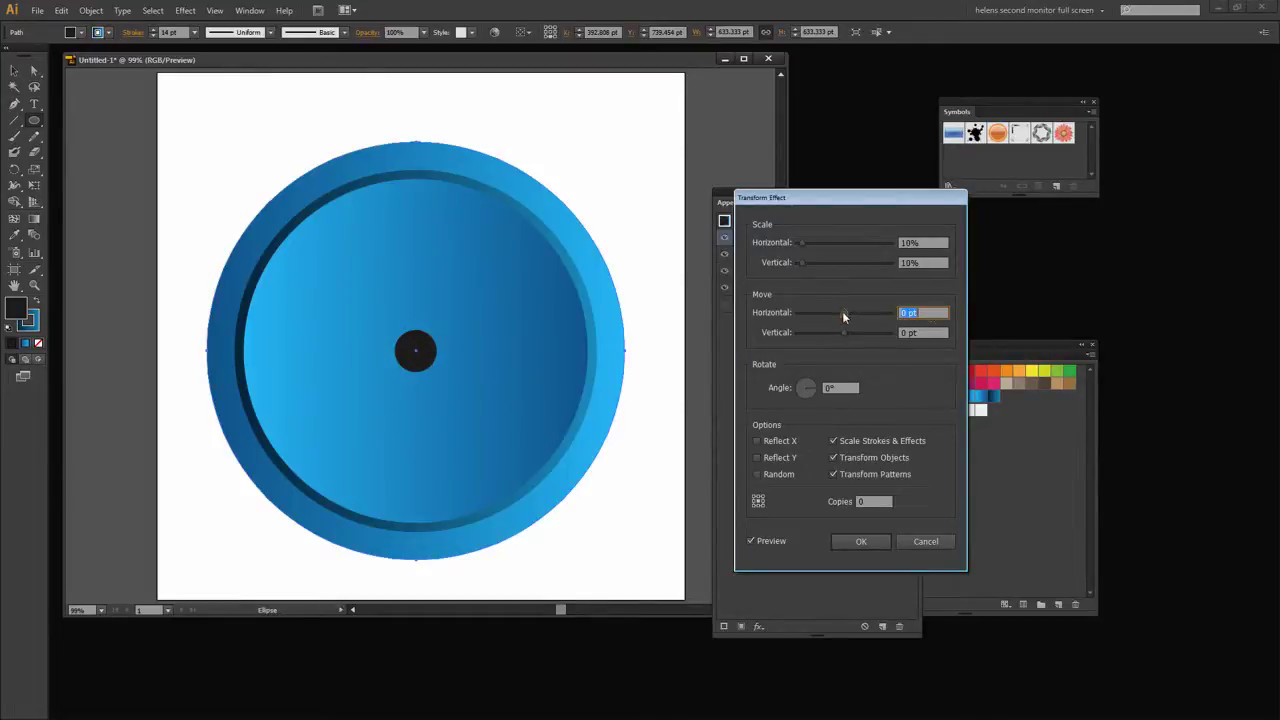
drag(842, 312, 822, 314)
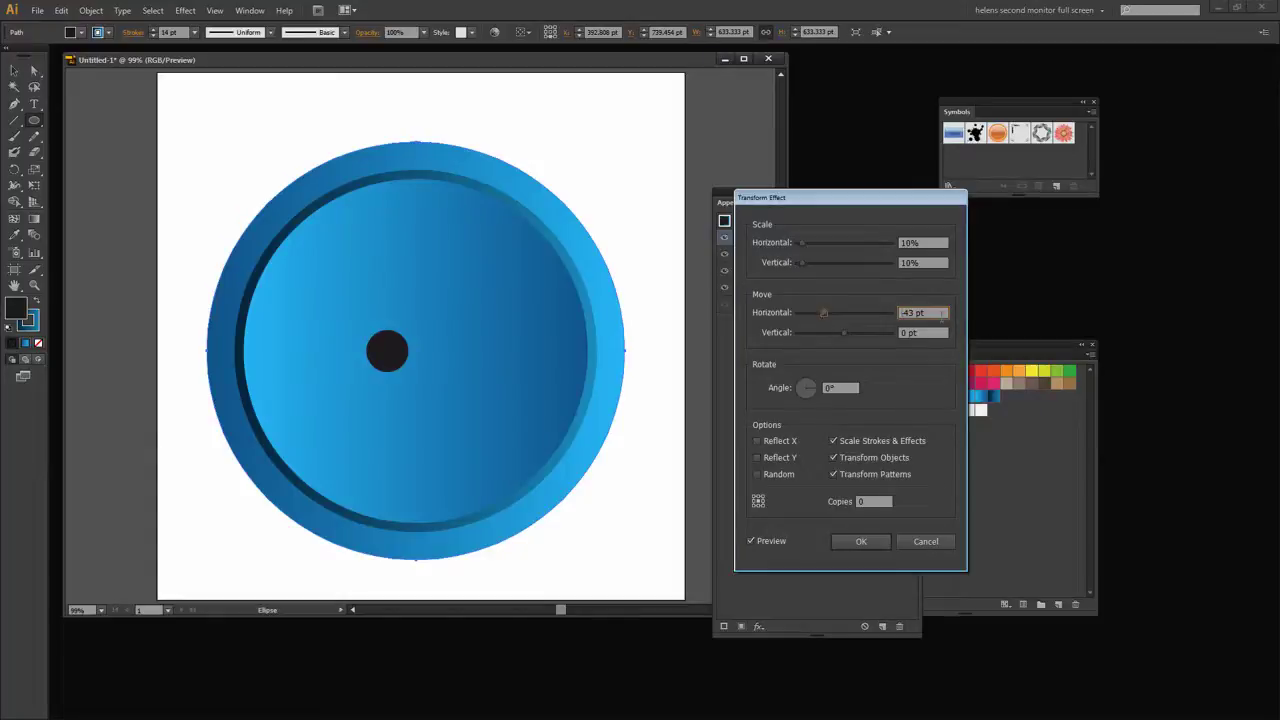
text(-45)
key(Tab)
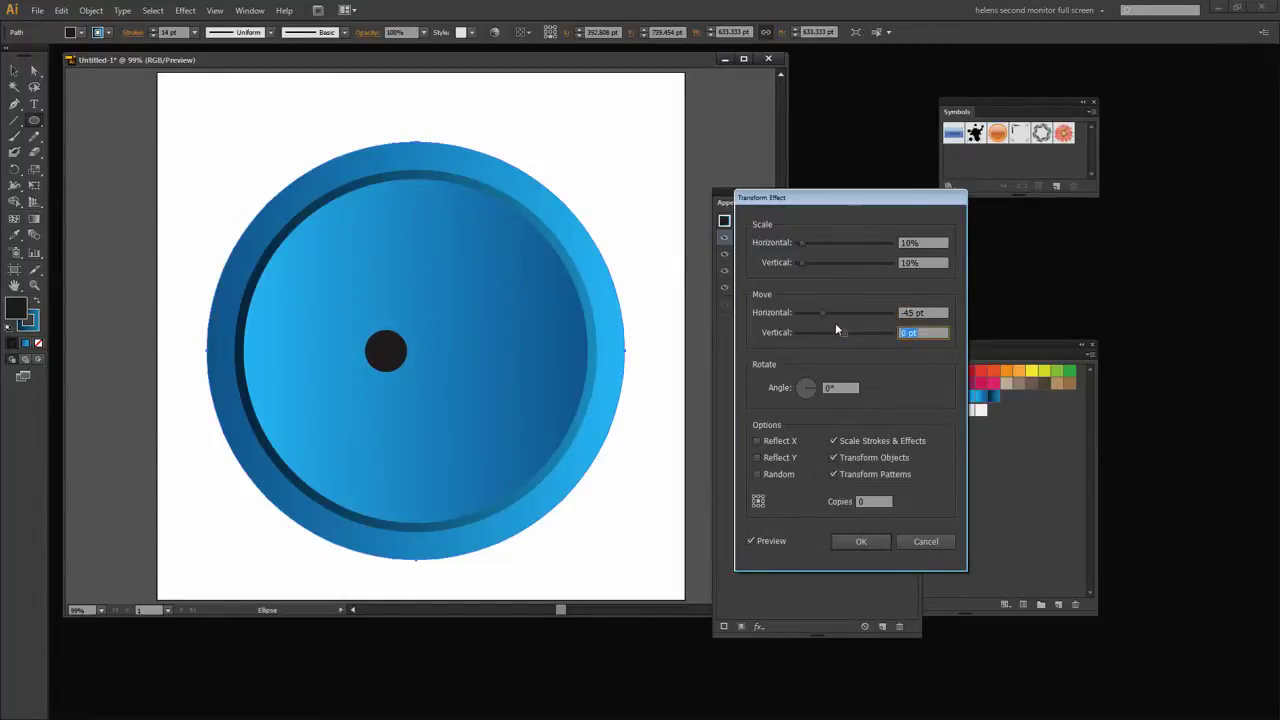
text(-45)
key(Tab)
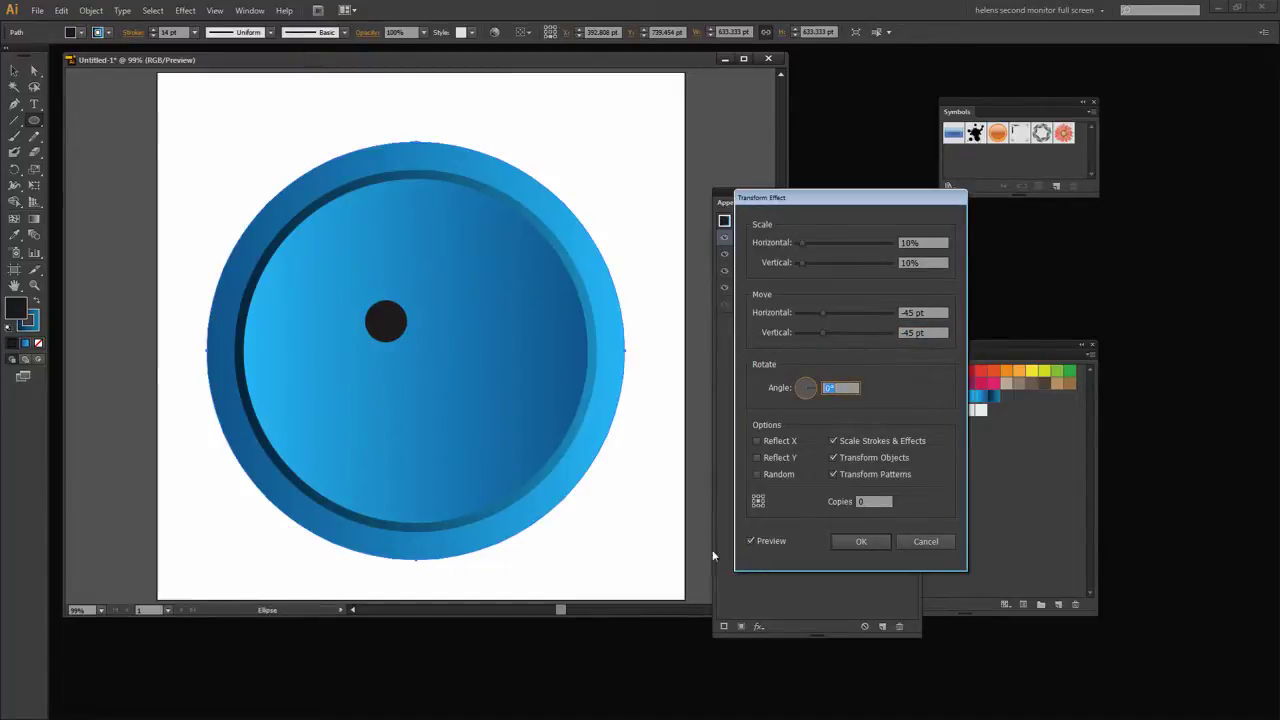
click(850, 541)
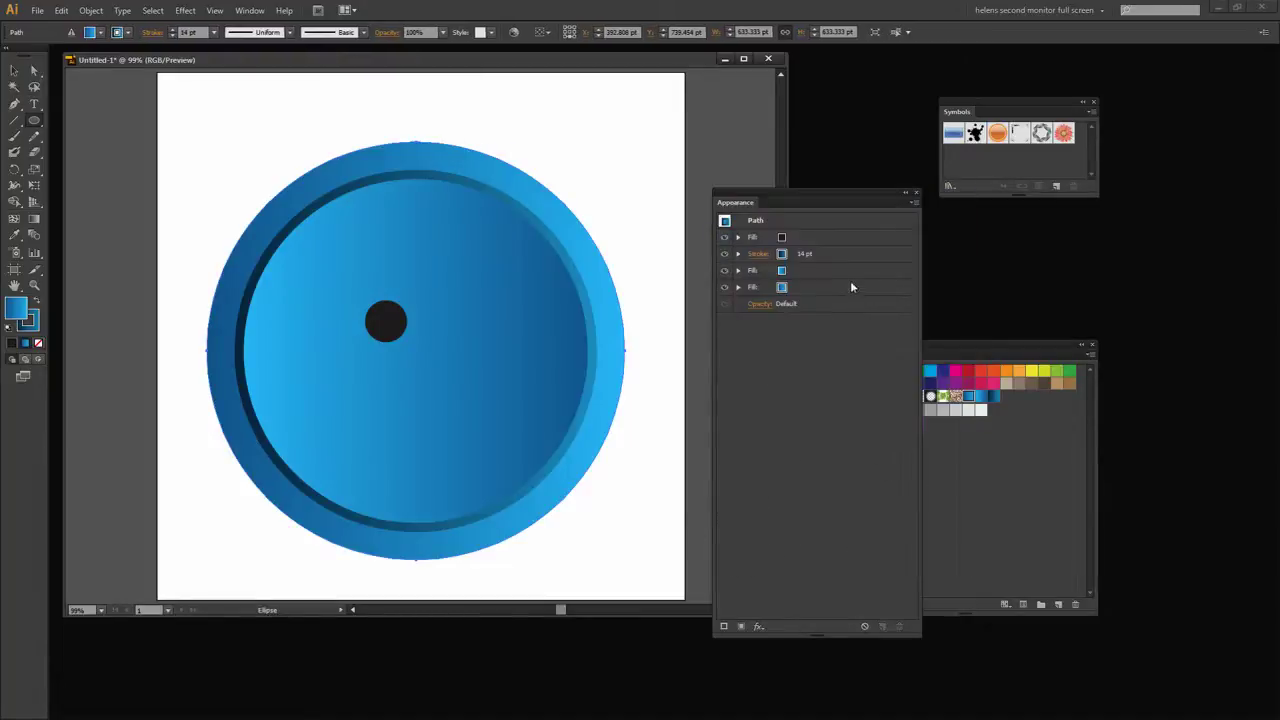
Step: Duplicate the black hole fill and change its Transform horizontal move to 45 pt
click(833, 238)
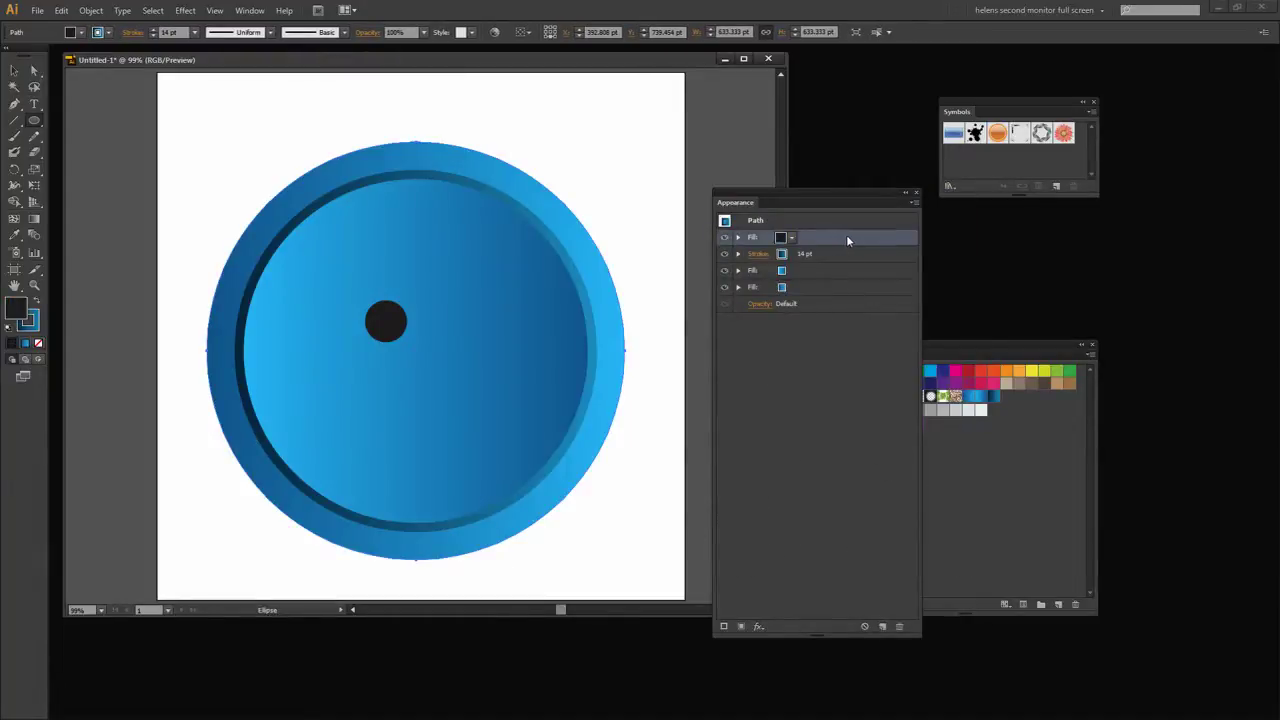
click(882, 626)
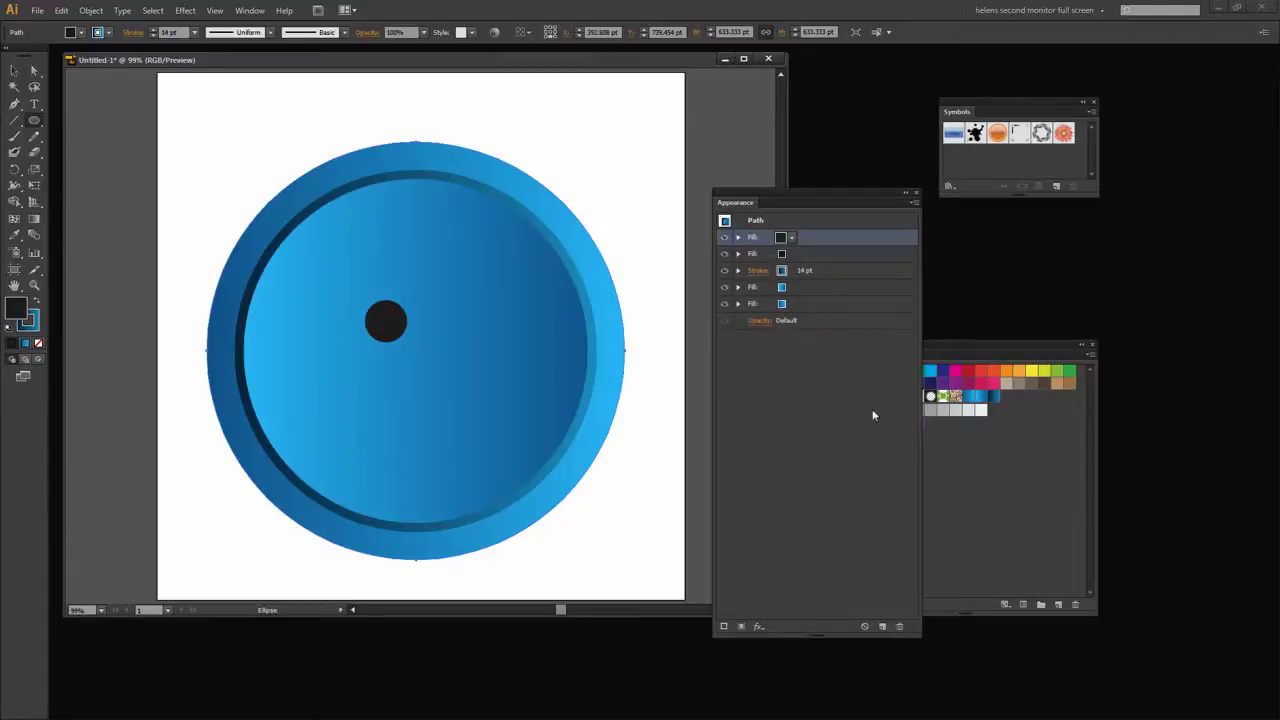
click(740, 253)
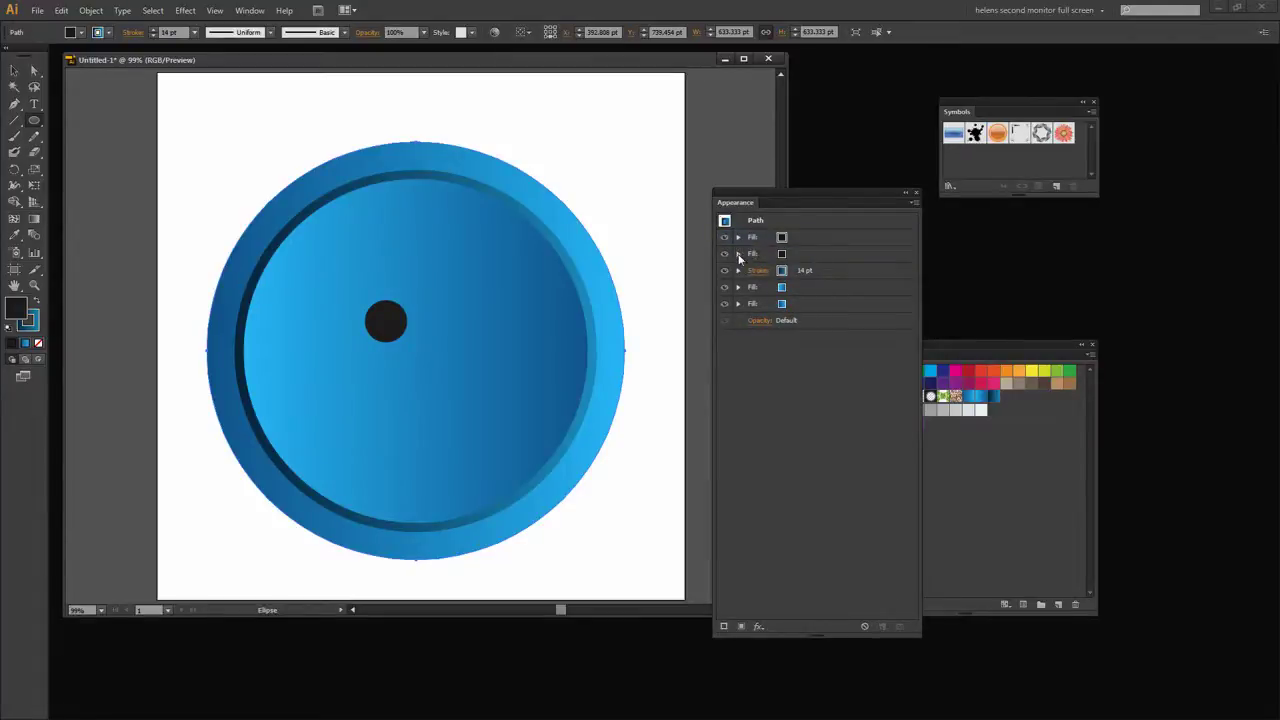
click(740, 253)
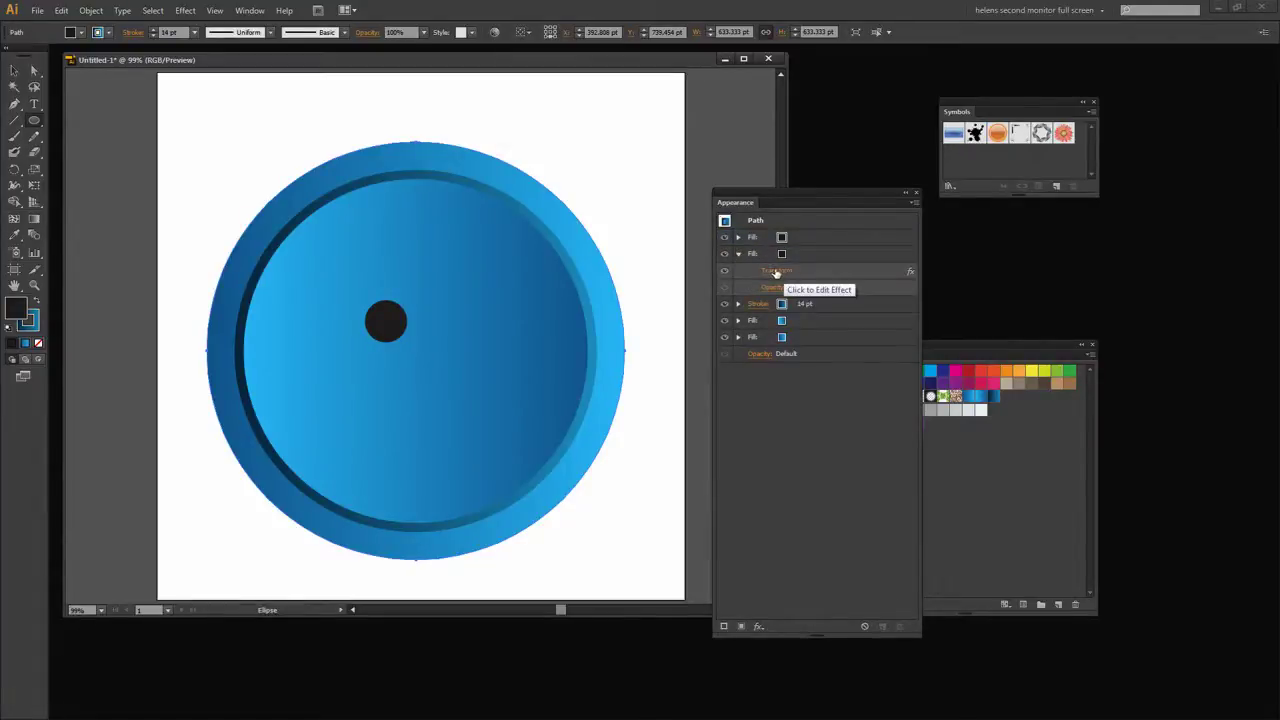
click(776, 271)
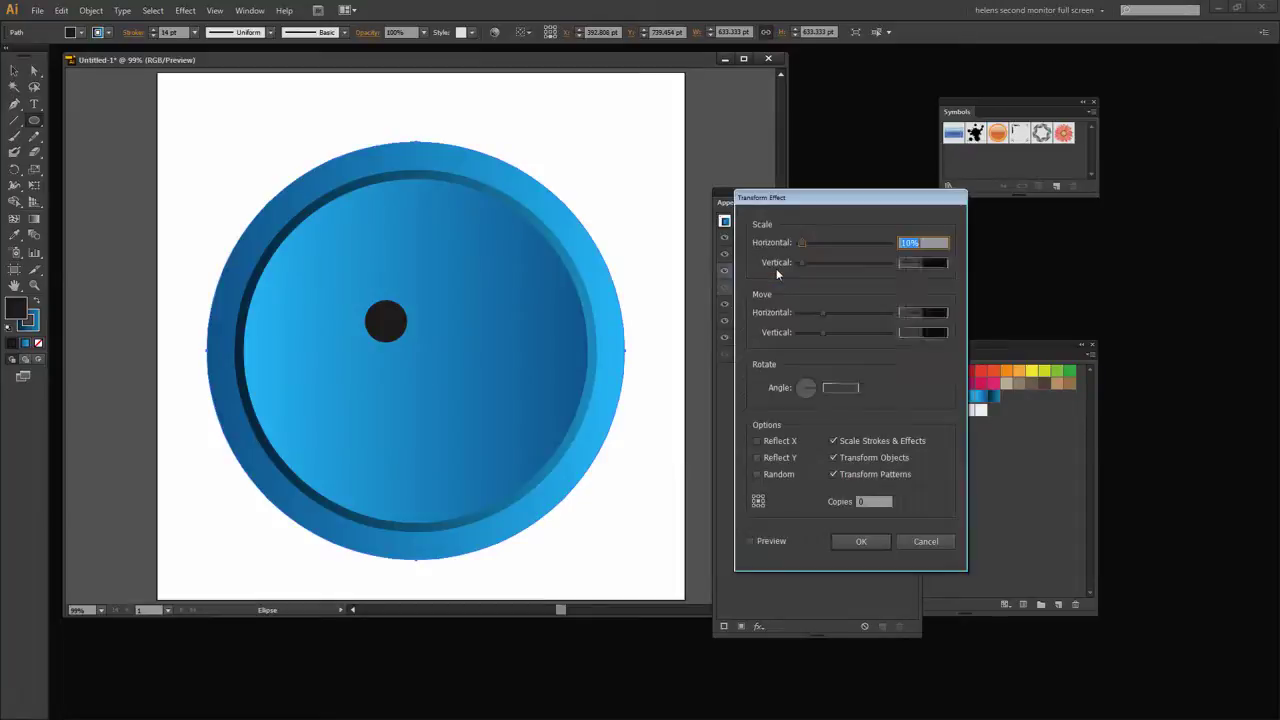
click(750, 541)
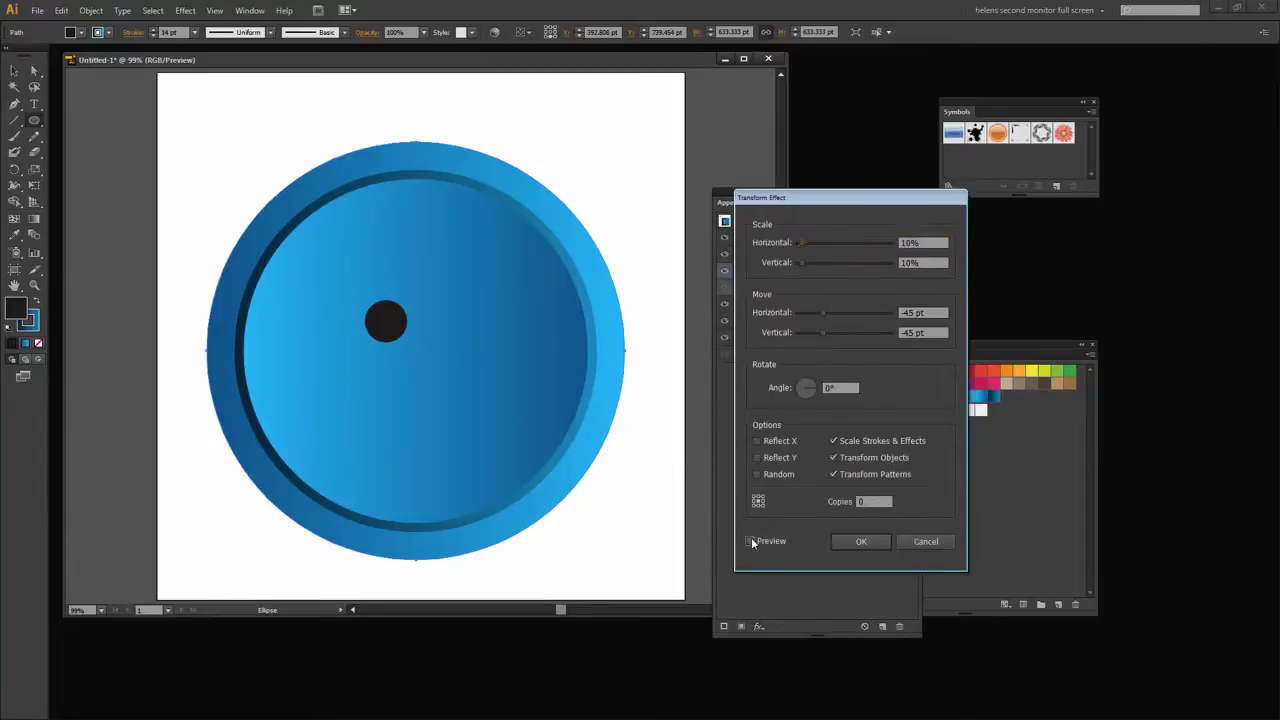
click(920, 313)
key(BackSpace)
key(Tab)
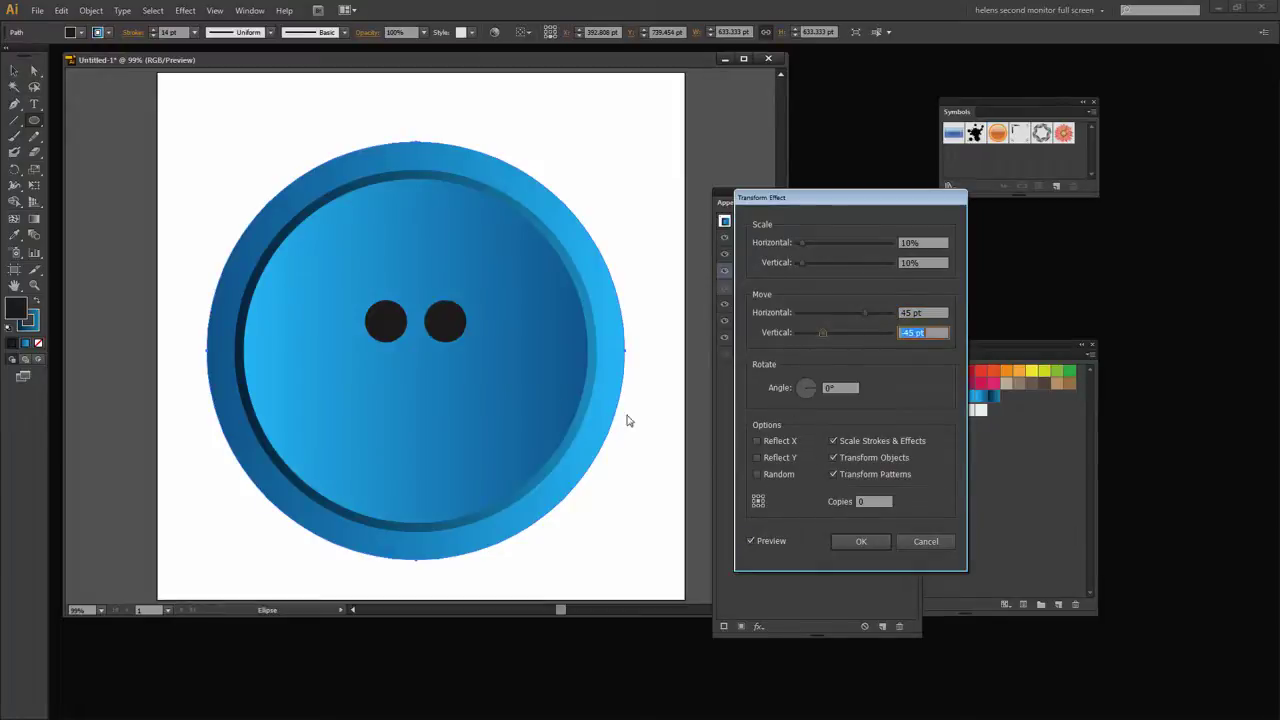
click(859, 542)
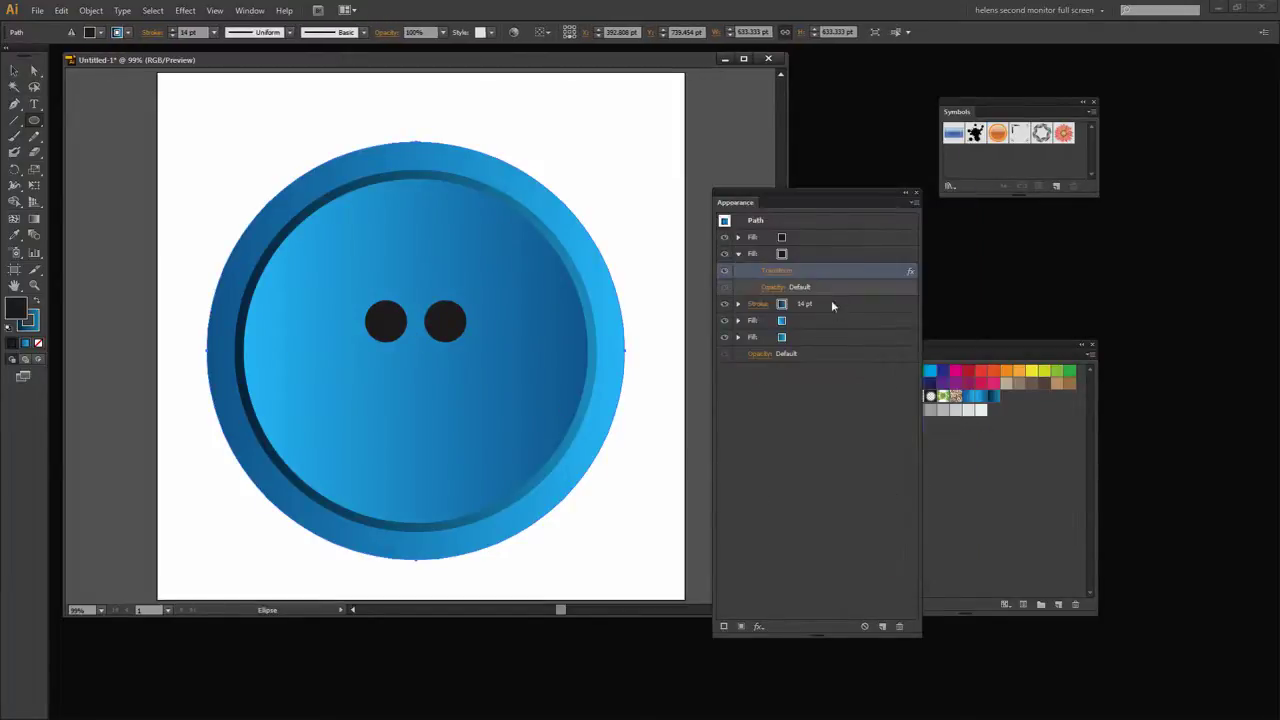
Step: Change a hole fill's Transform vertical move to 45 pt, creating the third hole
drag(848, 251, 883, 626)
click(776, 272)
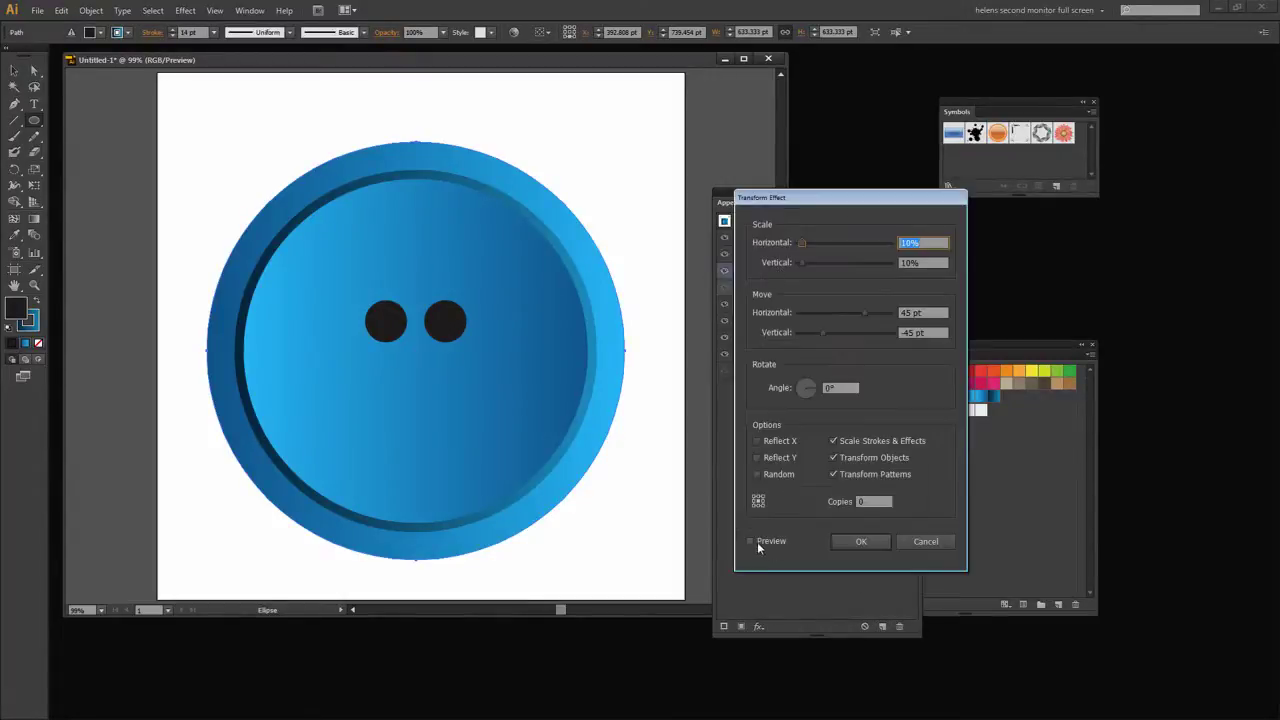
click(903, 332)
key(BackSpace)
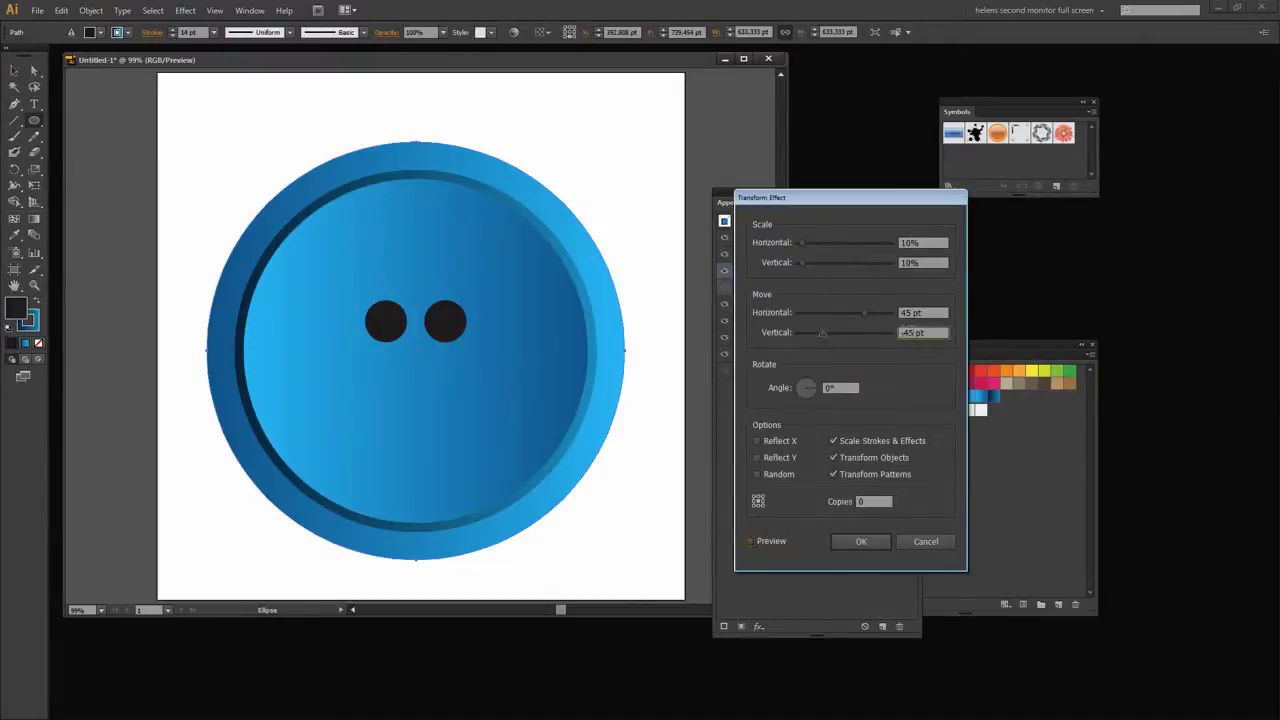
text(-)
click(748, 540)
click(903, 332)
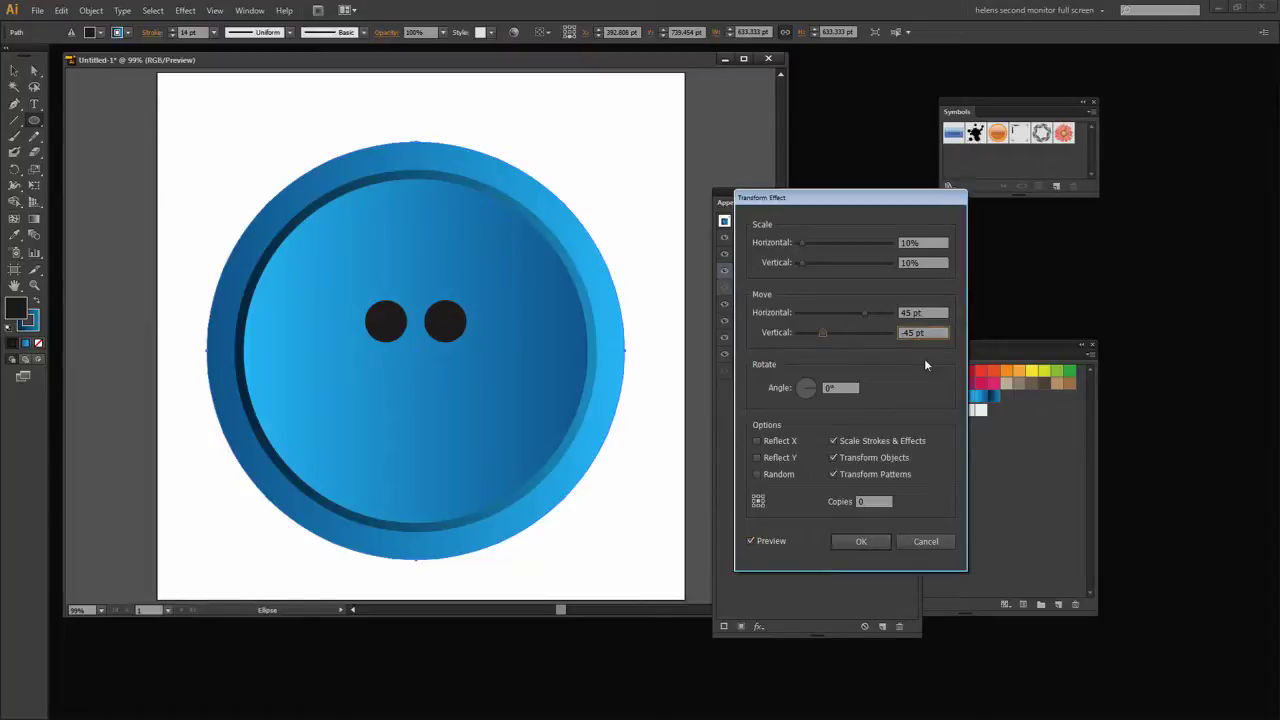
key(BackSpace)
key(Tab)
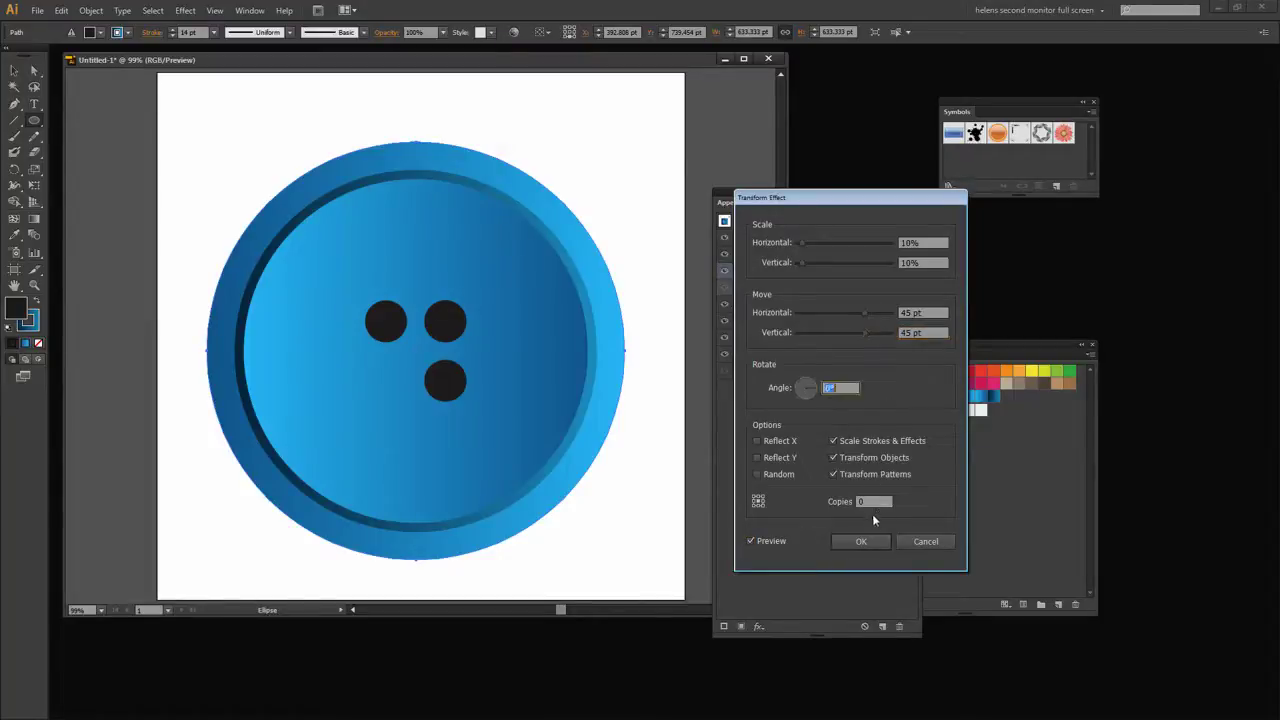
click(859, 541)
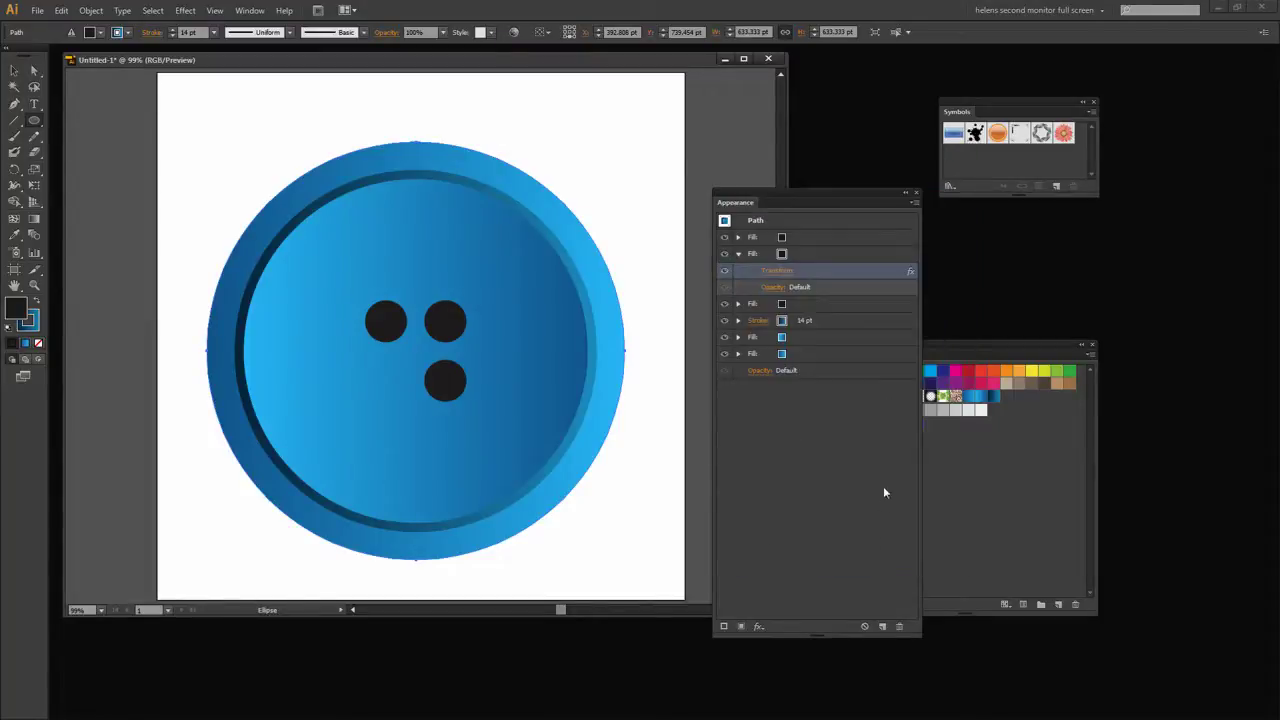
Step: Duplicate that hole fill and set its horizontal move to -45 pt for the fourth hole
click(838, 254)
click(882, 626)
click(760, 271)
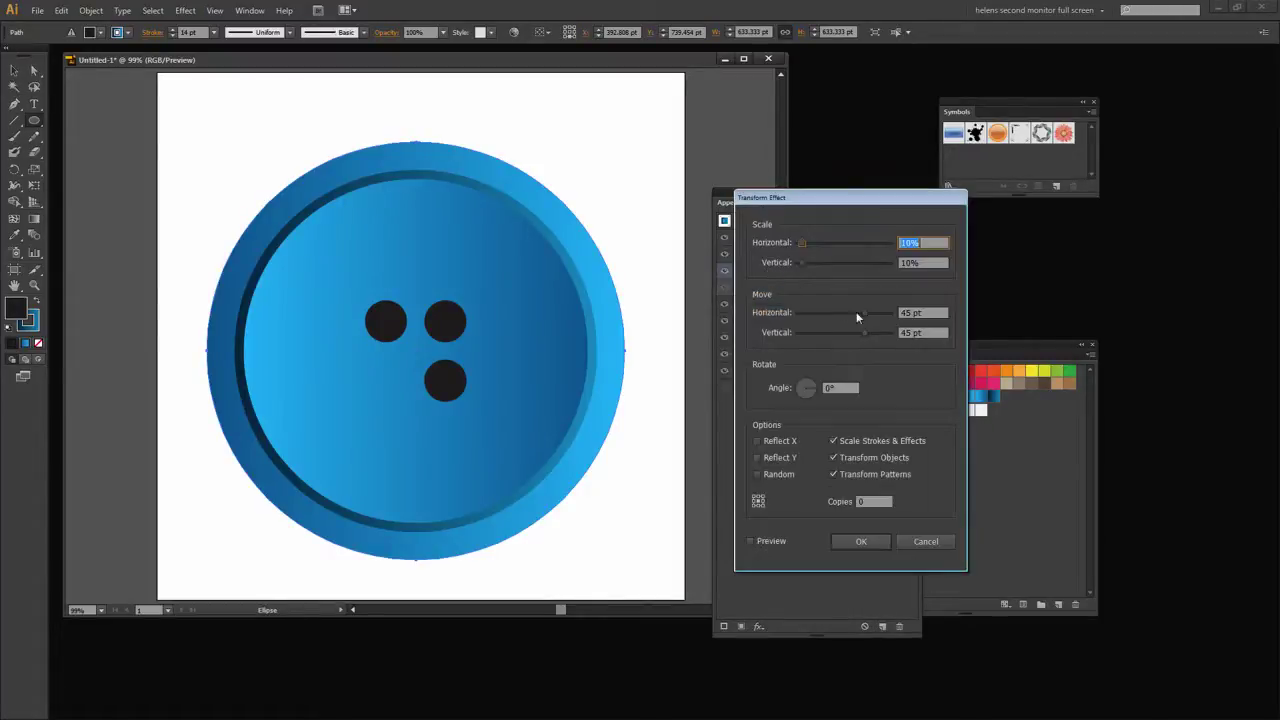
click(900, 313)
text(-)
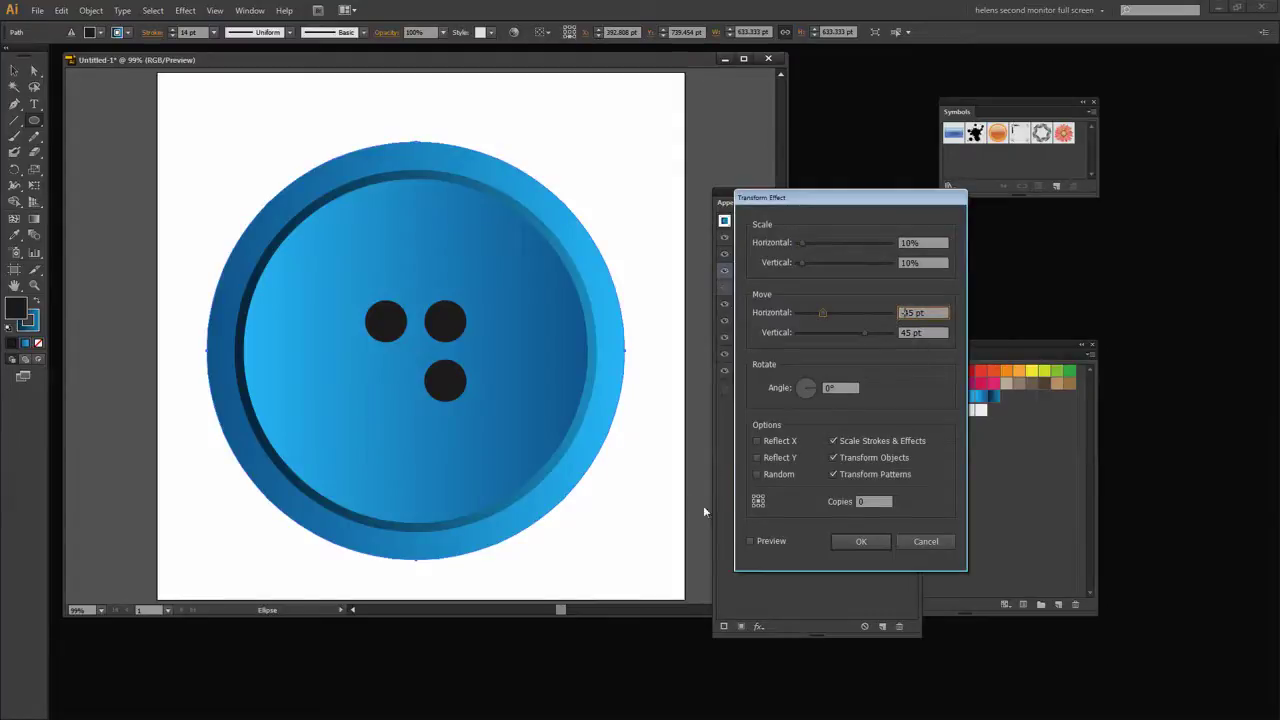
click(750, 541)
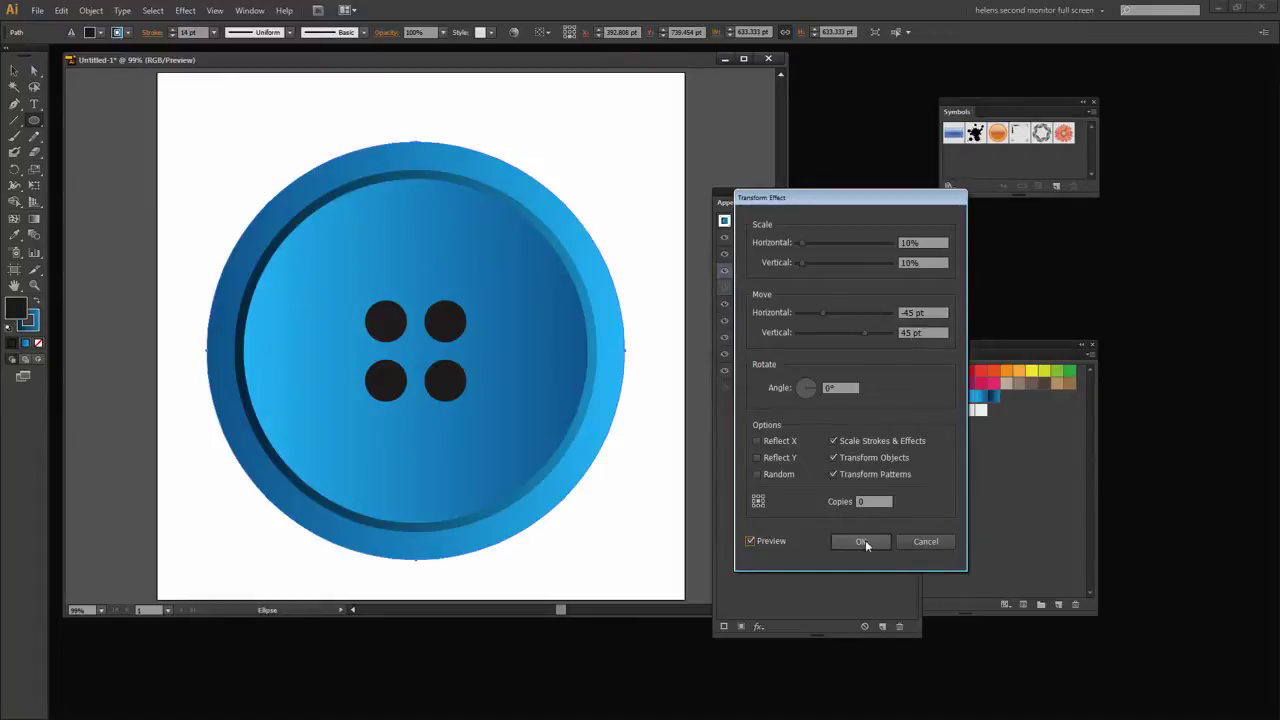
Step: Confirm the fourth hole's transform, then duplicate the top fill and reorder the top two fills
click(859, 542)
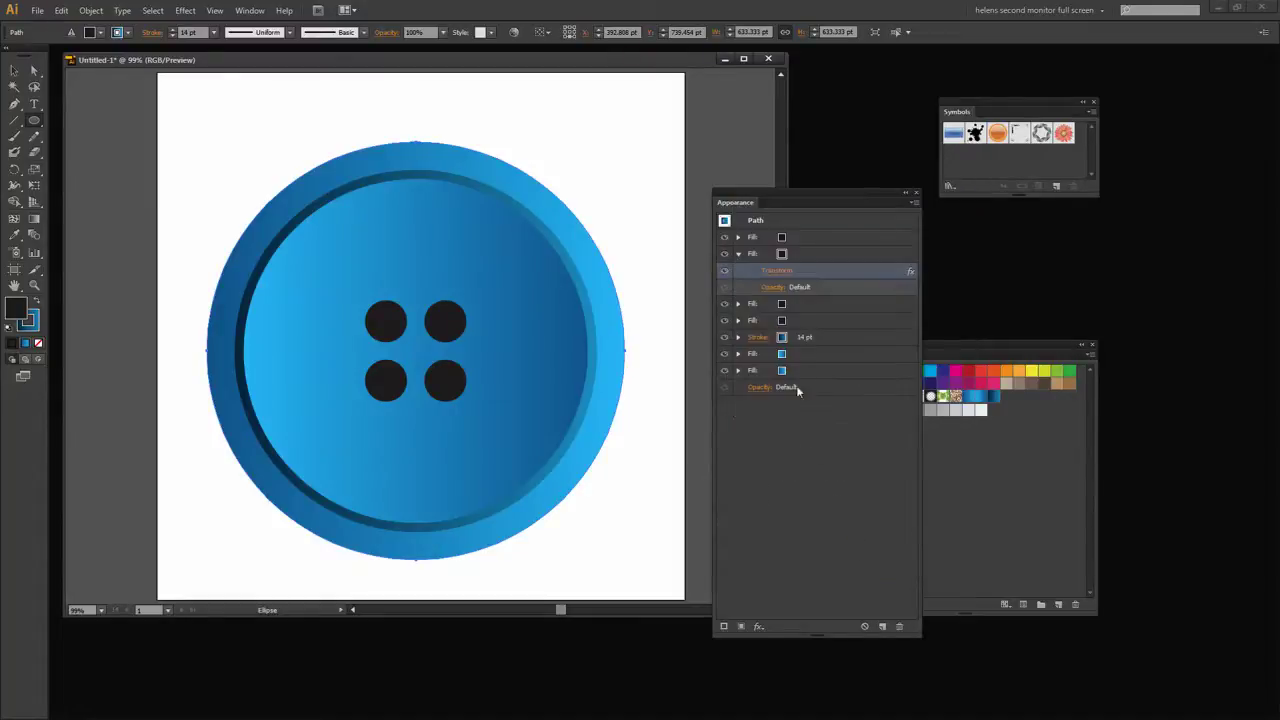
click(809, 255)
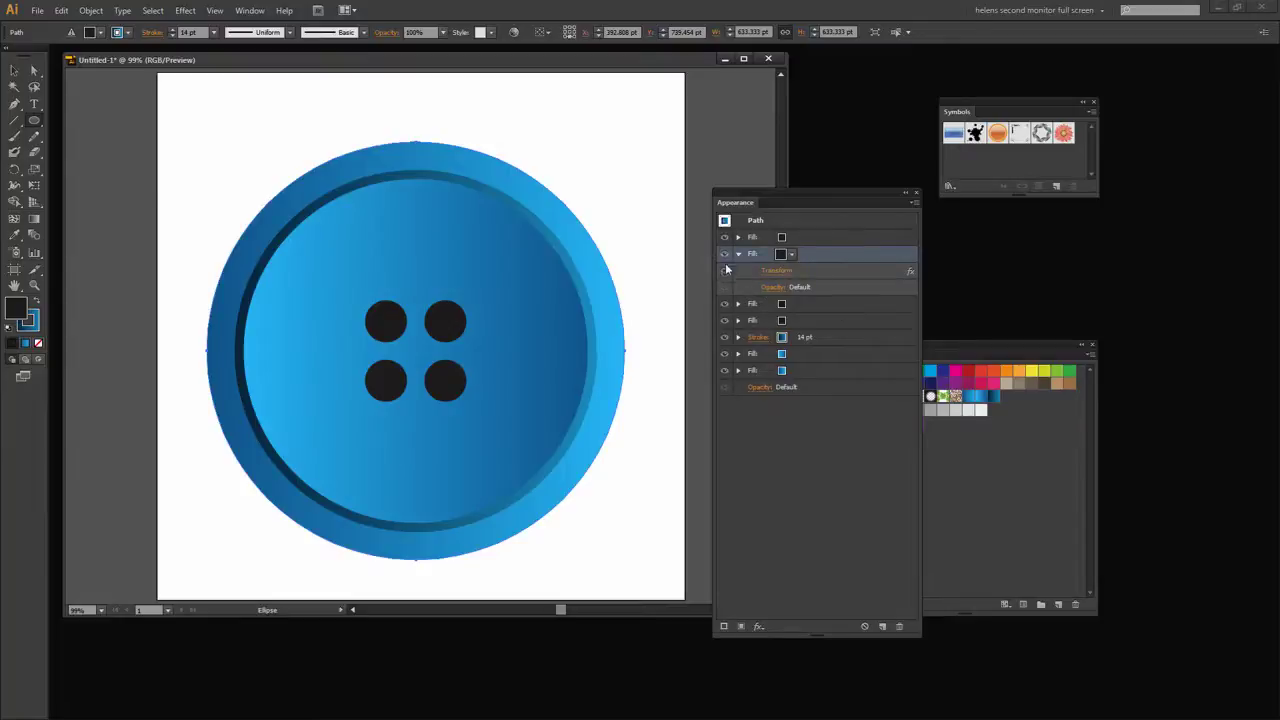
click(739, 253)
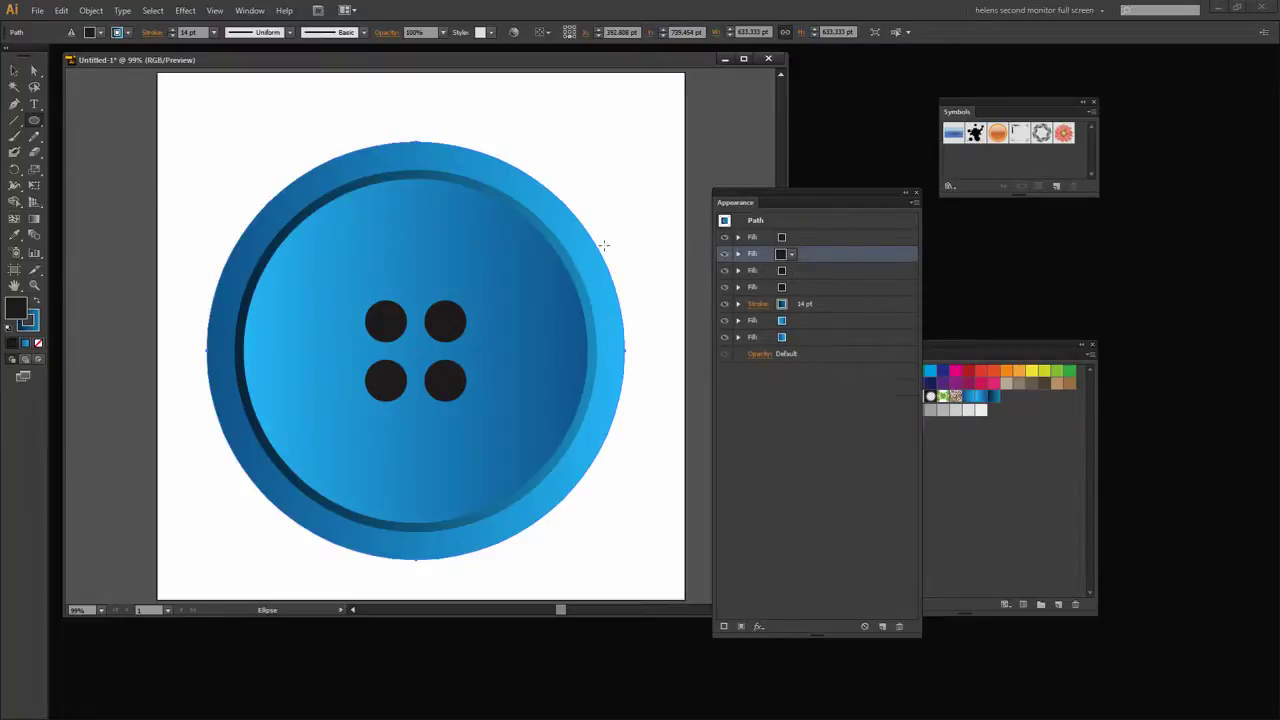
click(840, 238)
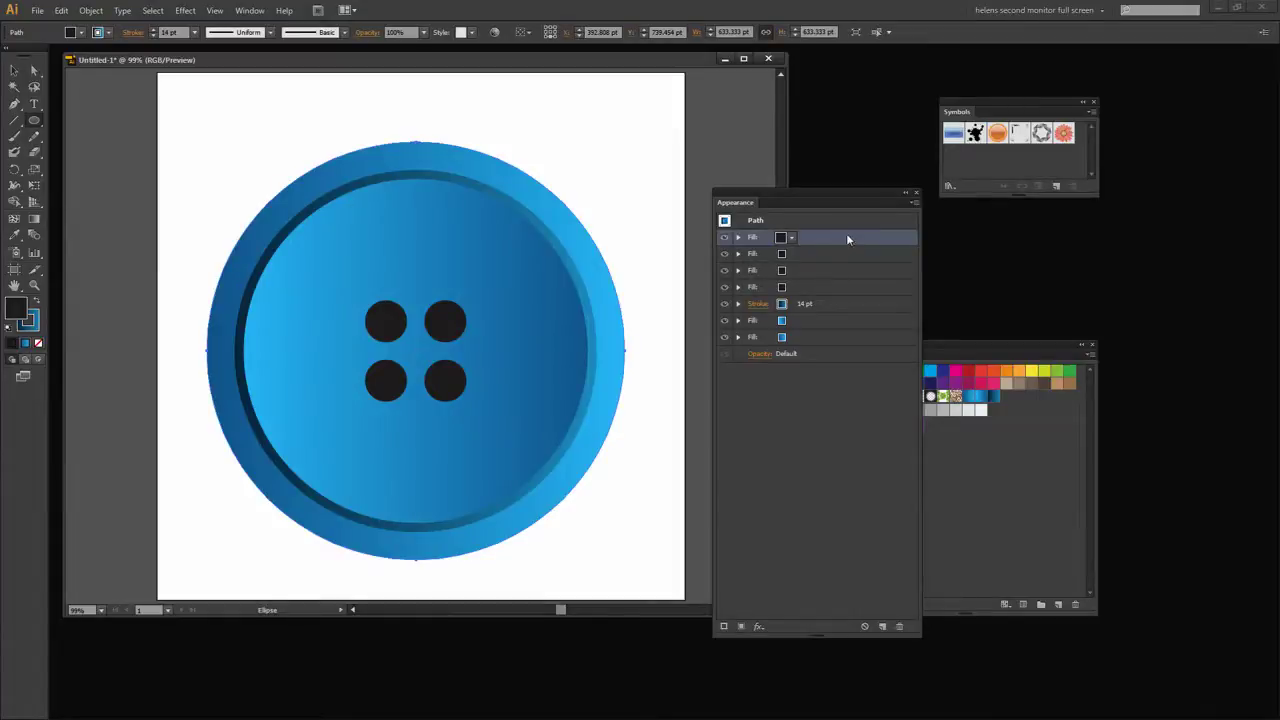
click(882, 626)
click(784, 252)
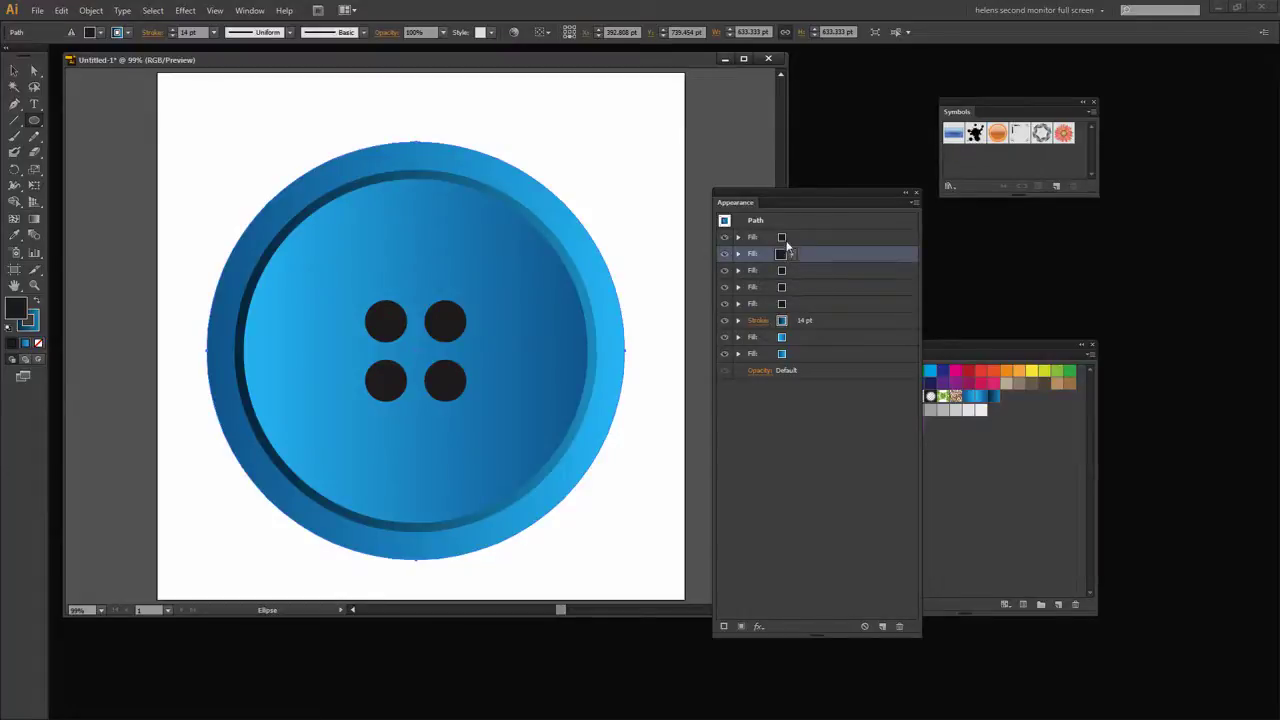
drag(731, 240, 725, 256)
Step: Colour the second fill dark navy blue and expand it to show its effects
click(722, 238)
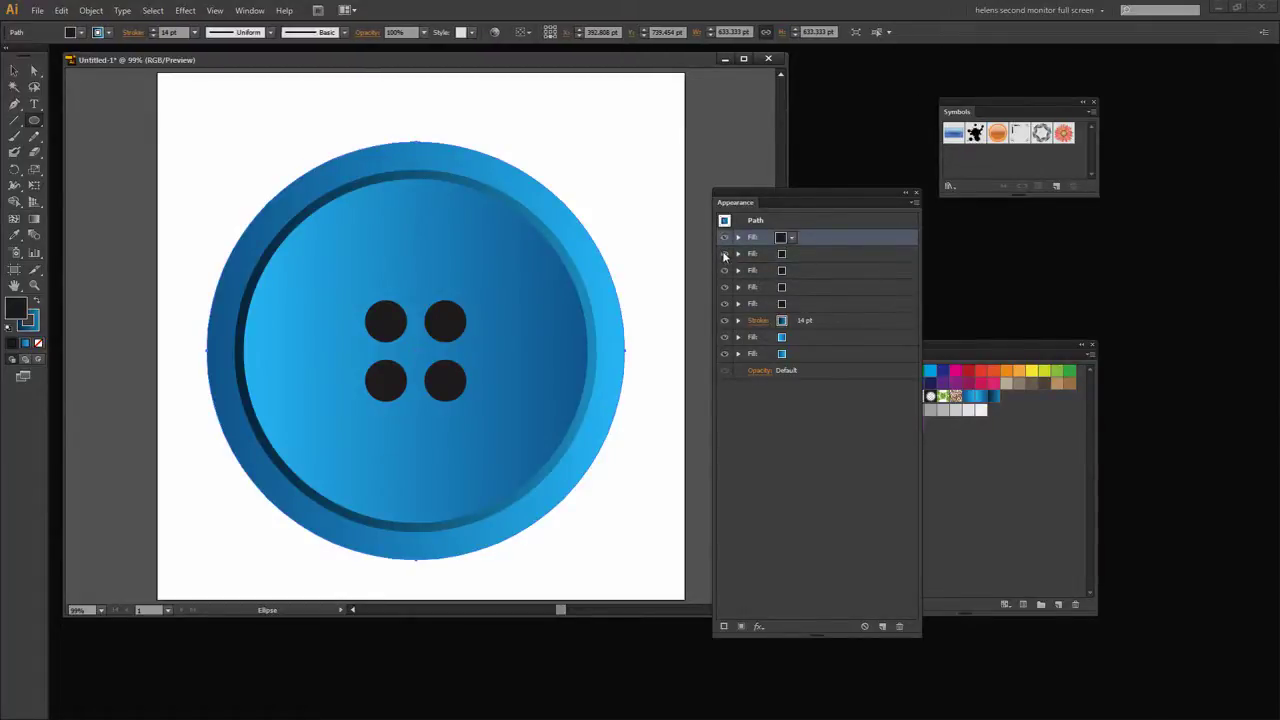
click(786, 254)
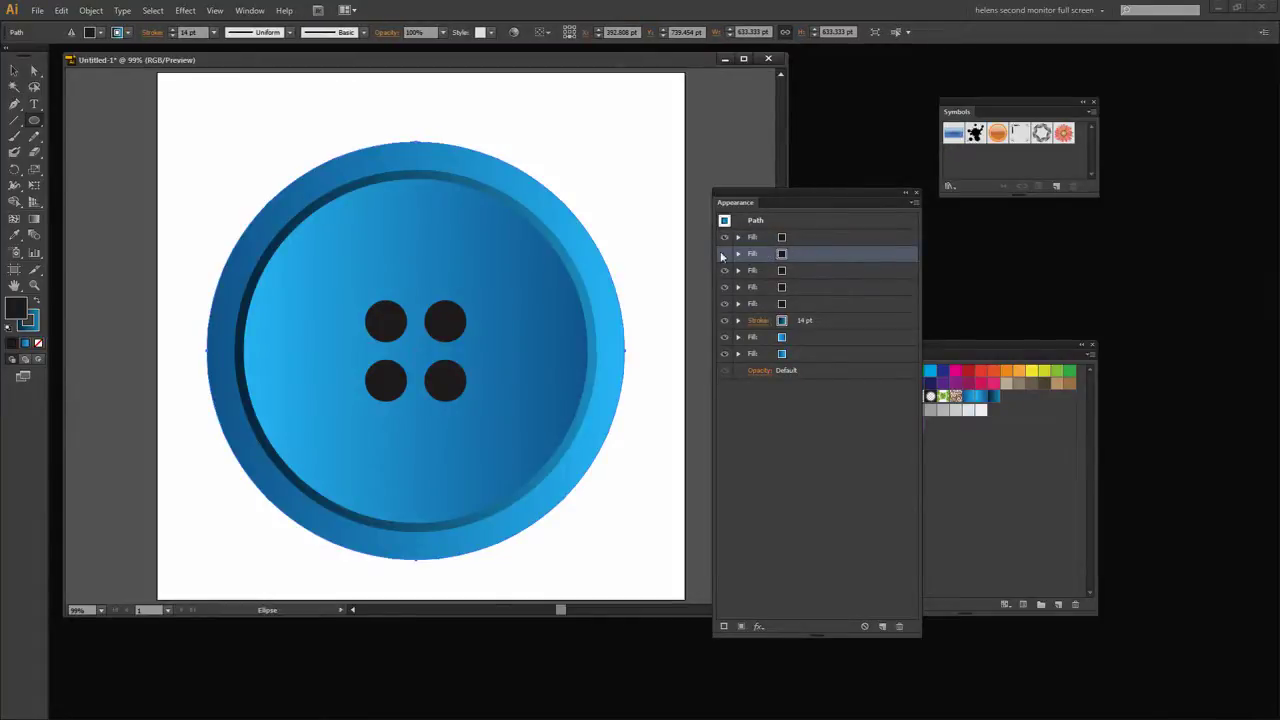
click(792, 256)
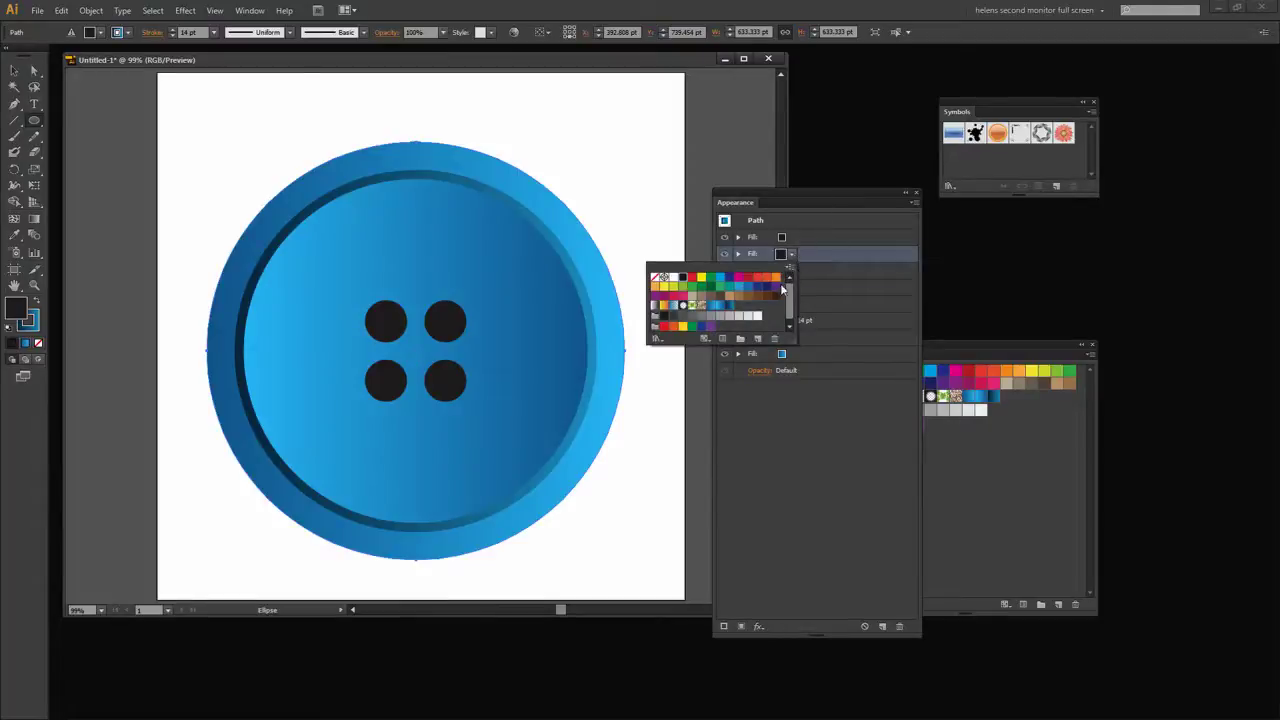
click(757, 286)
click(814, 256)
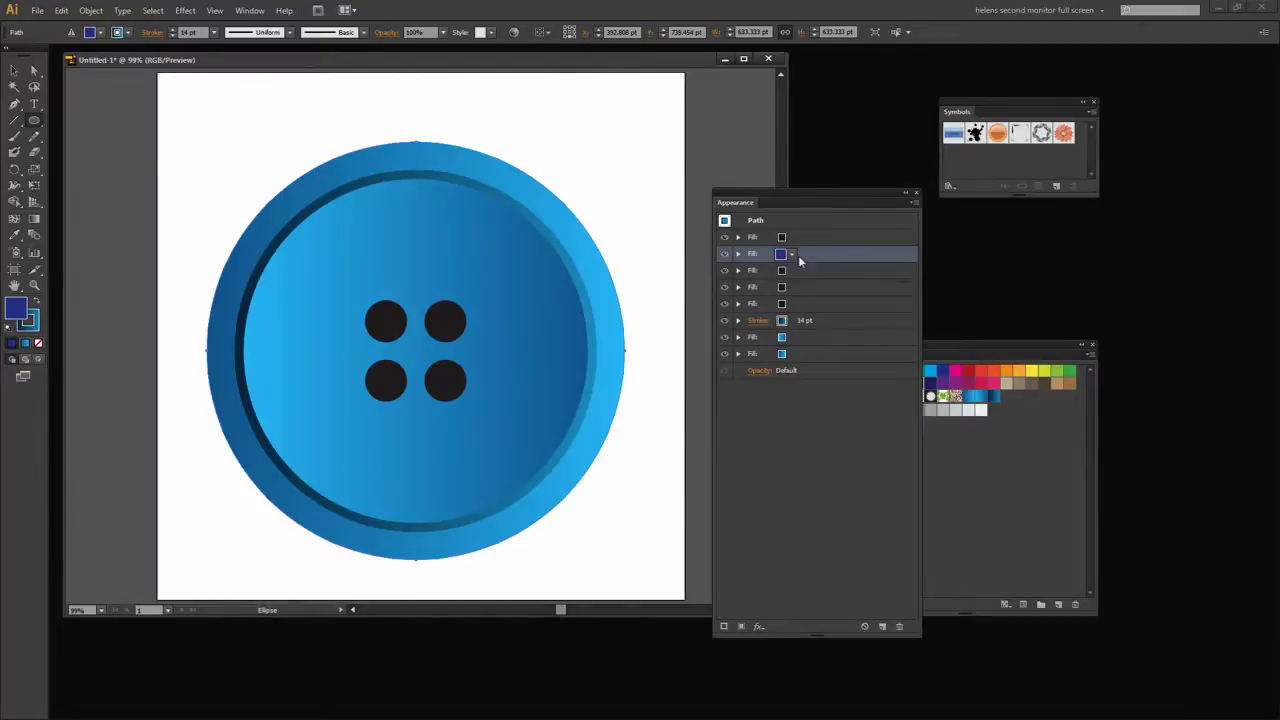
click(738, 255)
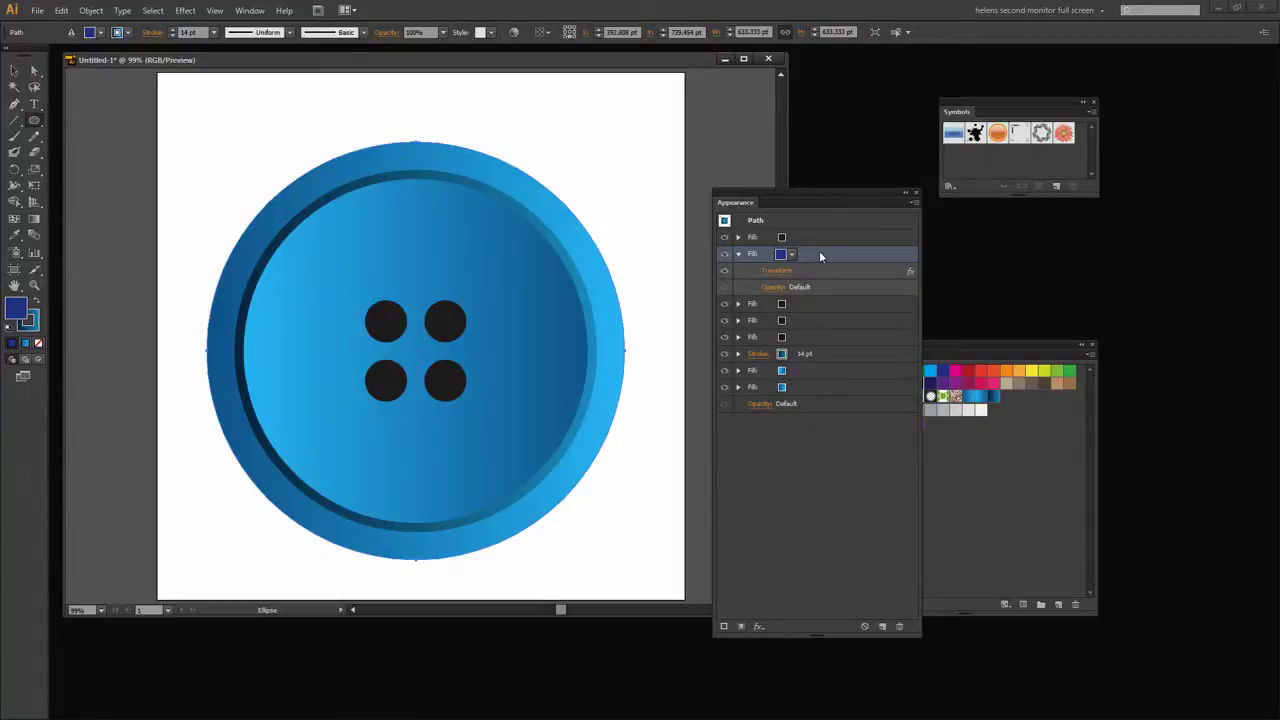
Step: Add a second Transform effect shifting the navy fill 5 pt right and 5 pt down
click(185, 10)
mouse_move(207, 112)
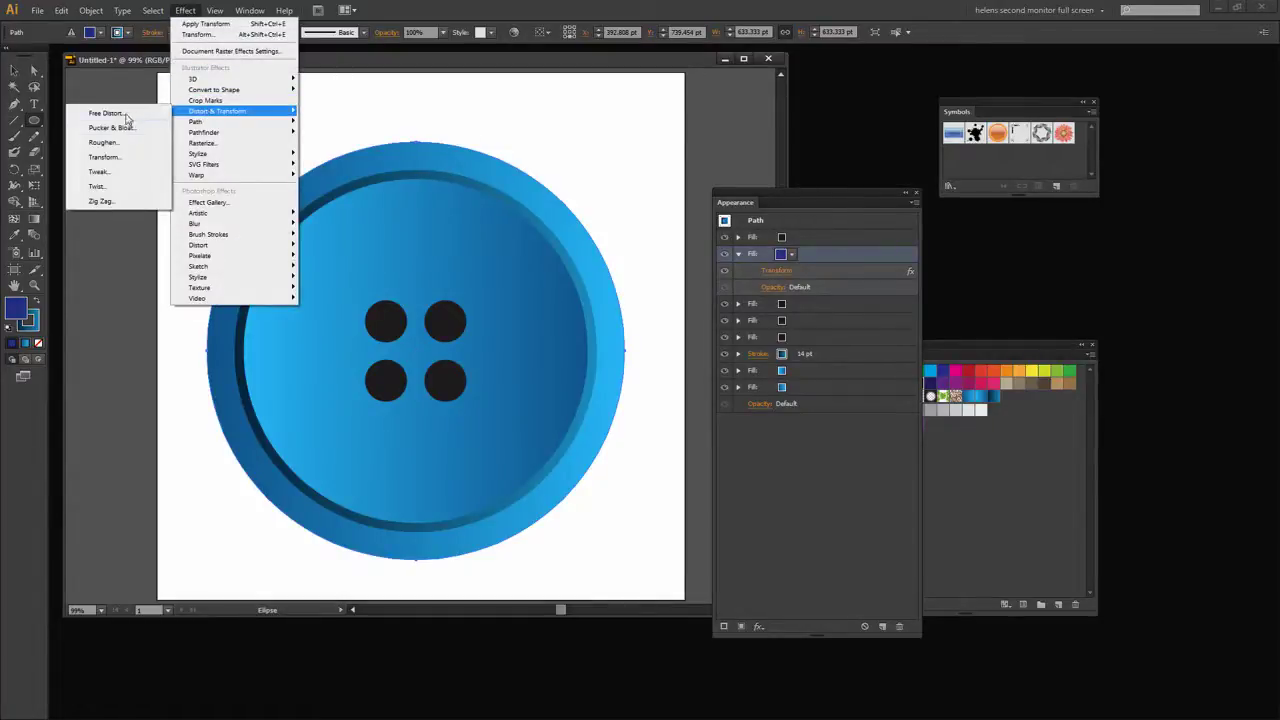
click(105, 157)
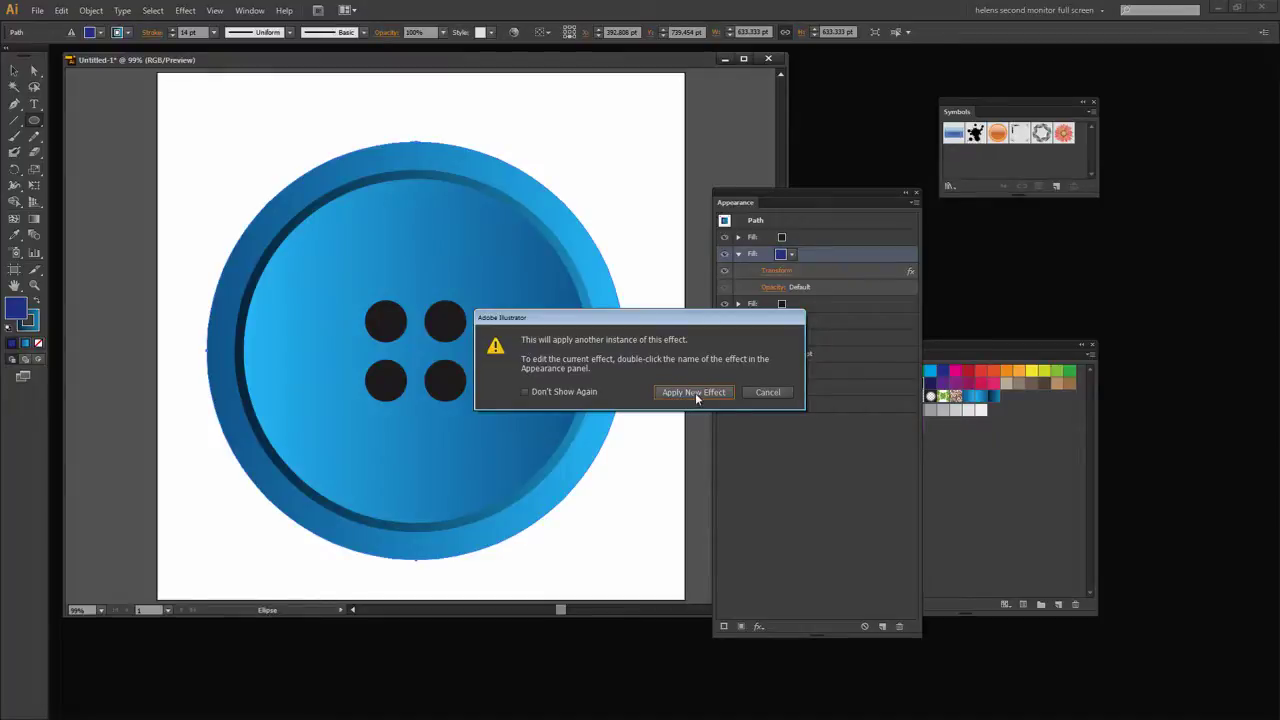
click(695, 392)
click(749, 541)
click(921, 313)
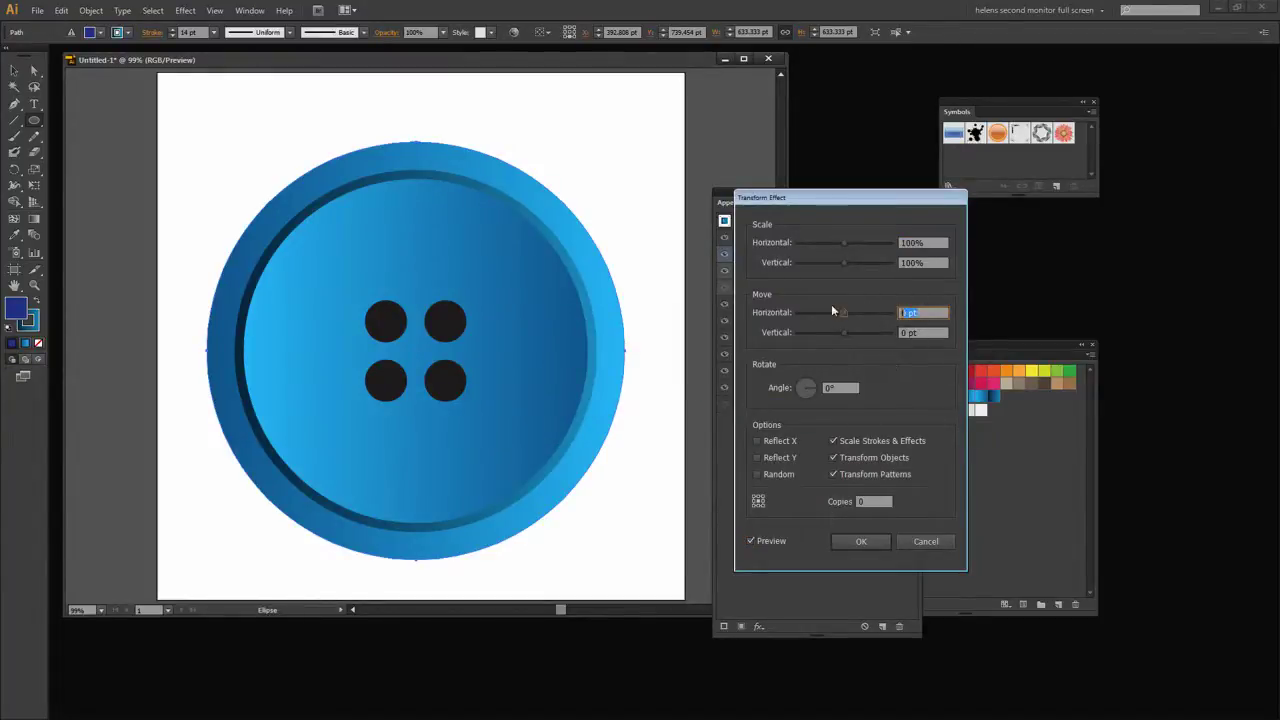
text(5)
click(940, 333)
text(5)
key(Tab)
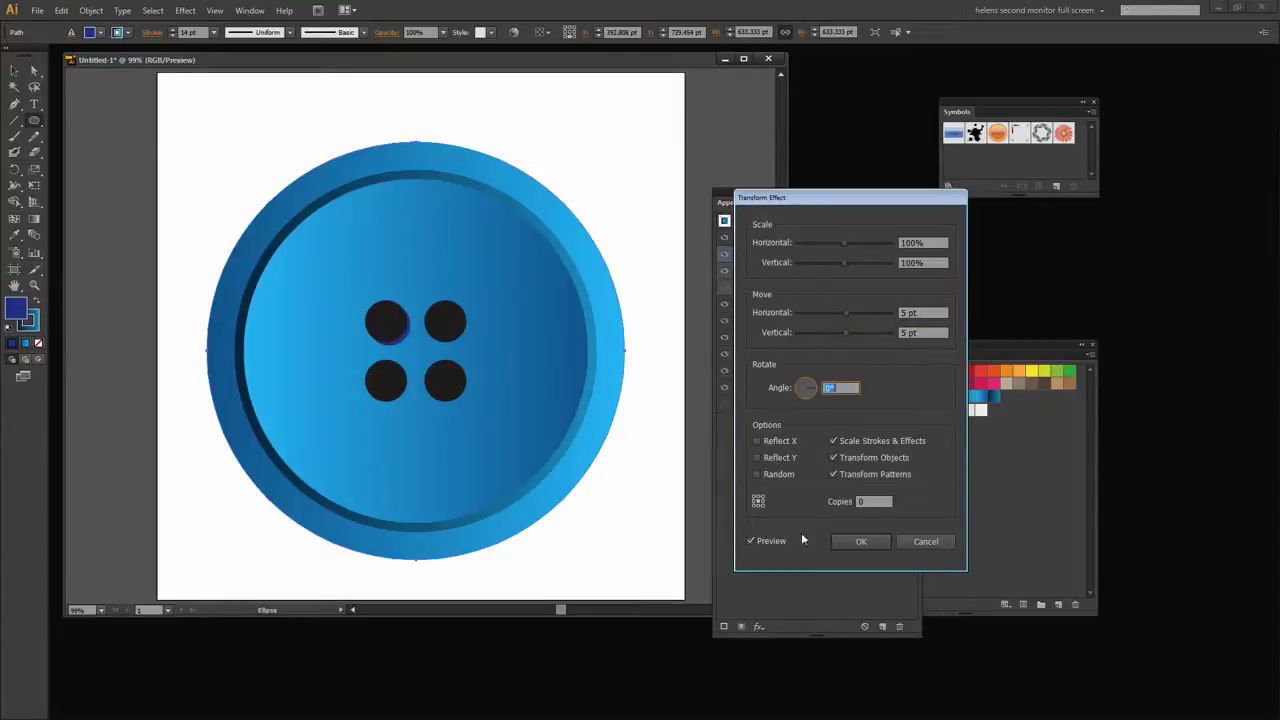
click(861, 541)
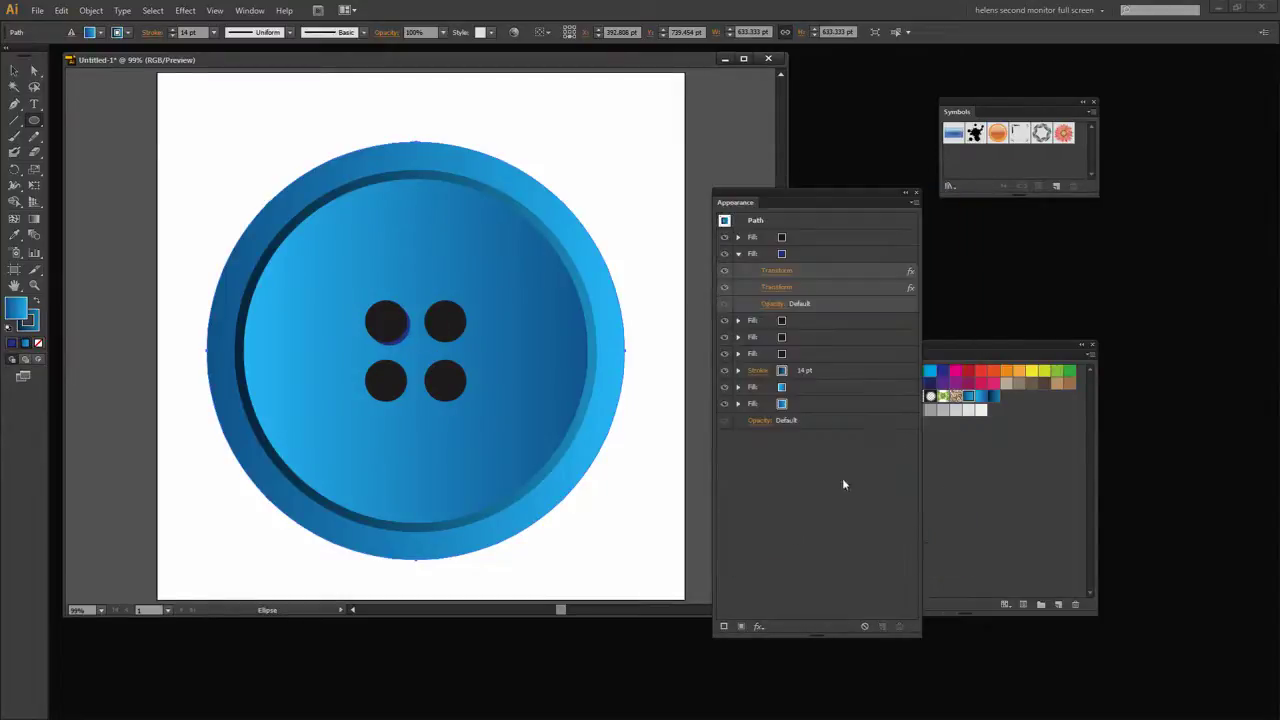
click(738, 254)
Step: Duplicate the third fill and color the copy dark blue
click(804, 274)
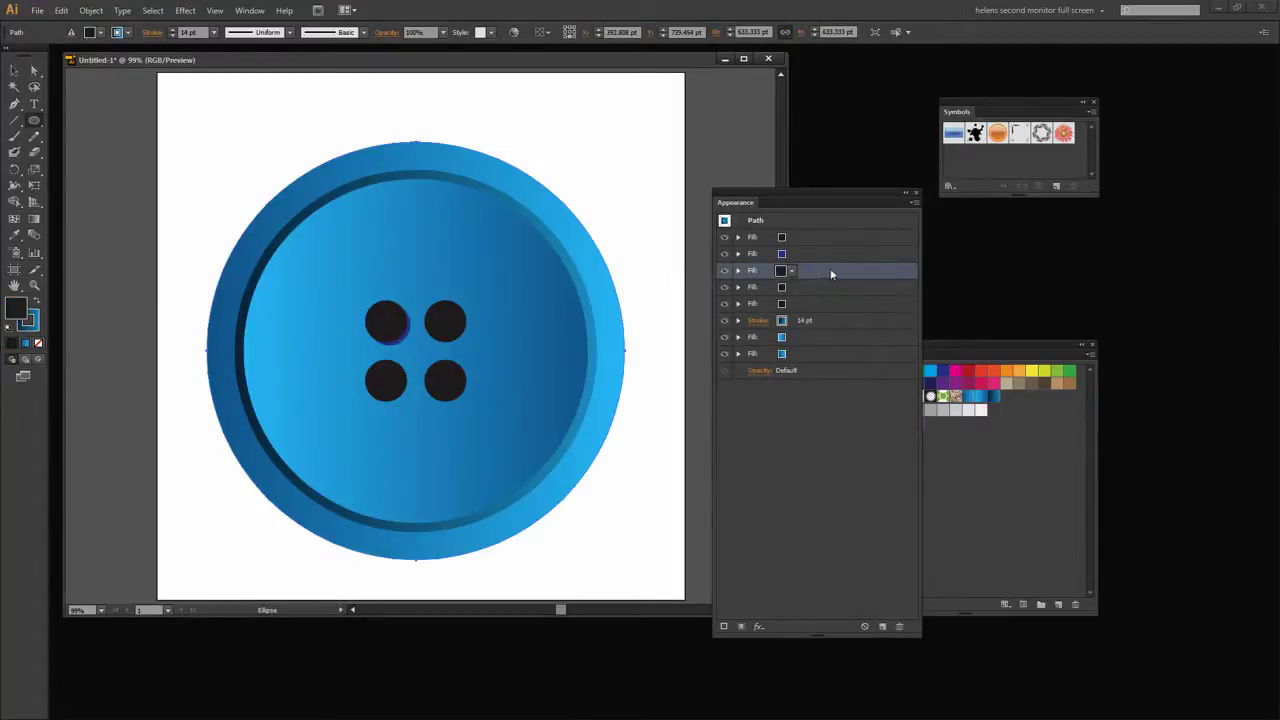
click(882, 626)
click(792, 289)
click(792, 289)
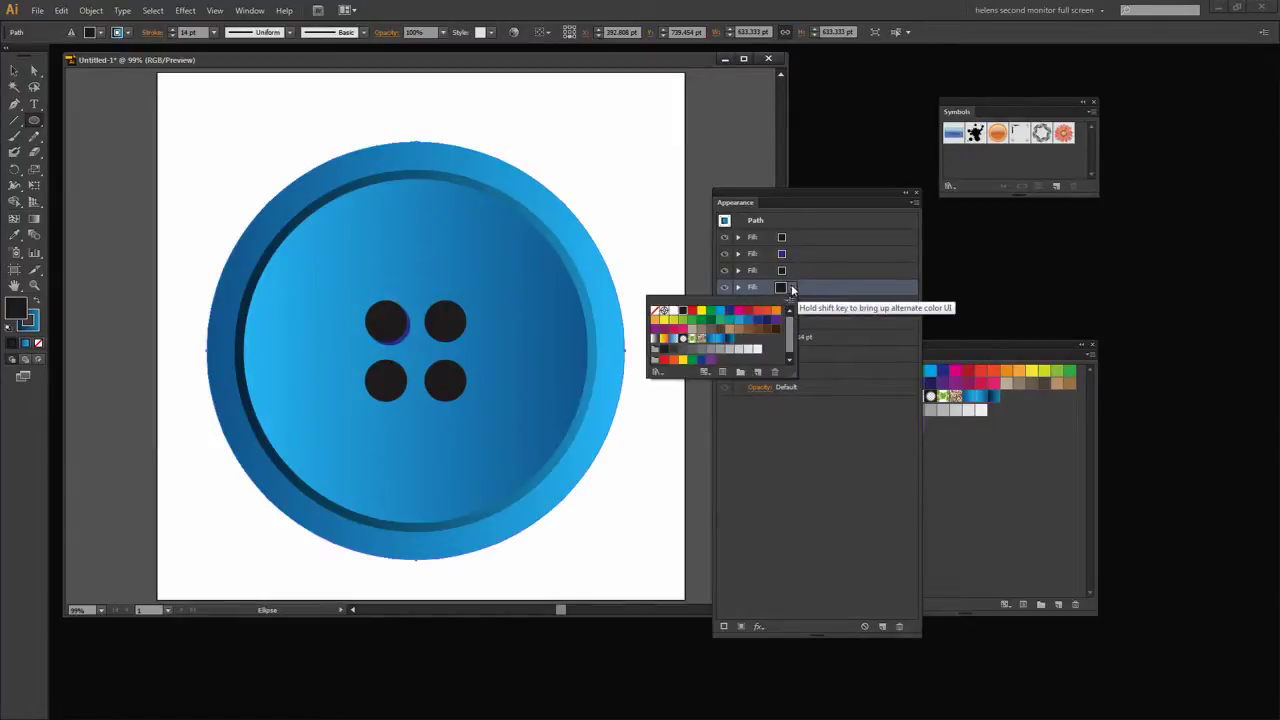
click(762, 320)
click(814, 286)
Step: Apply a new Transform effect moving that blue fill 5 pt right and down
click(184, 11)
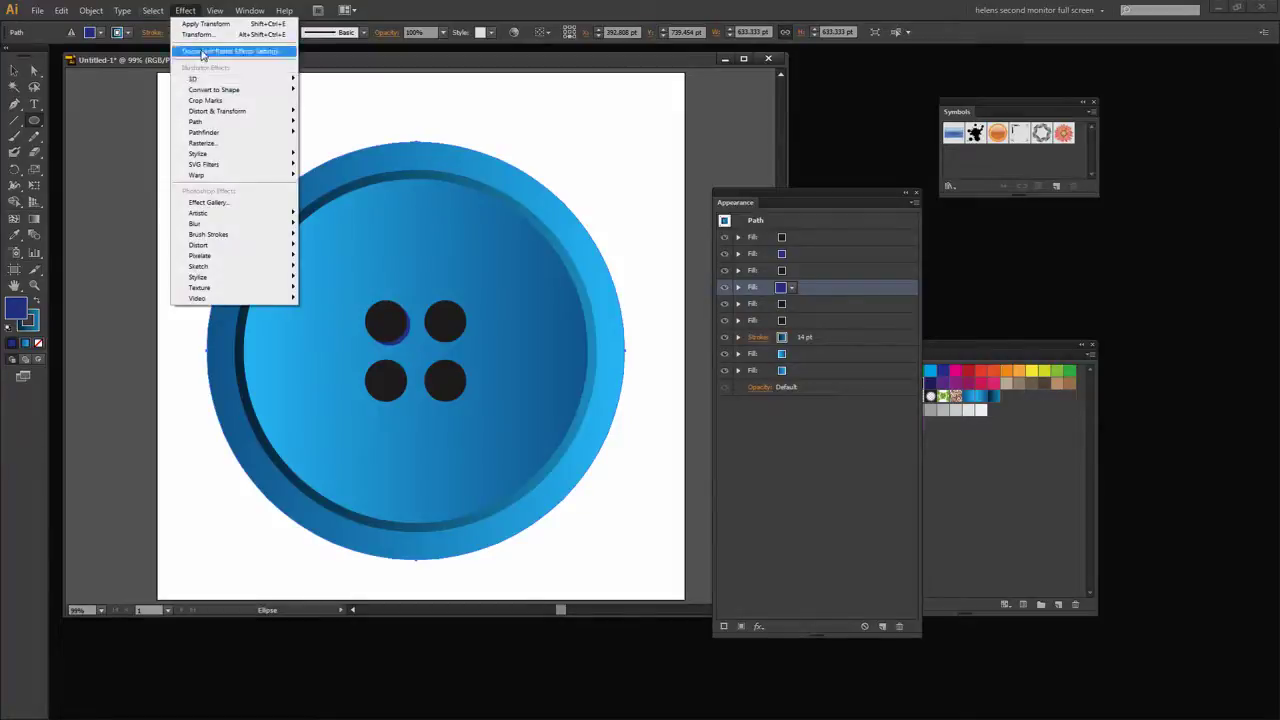
mouse_move(220, 111)
click(102, 158)
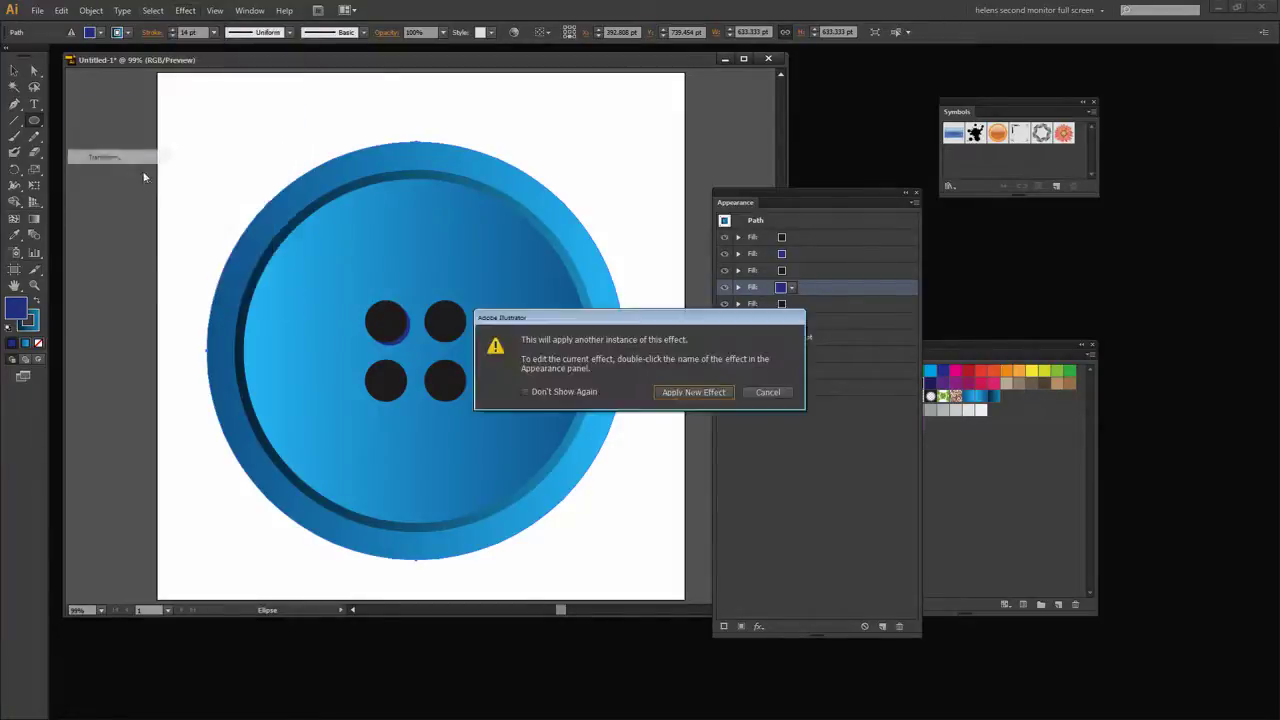
click(694, 392)
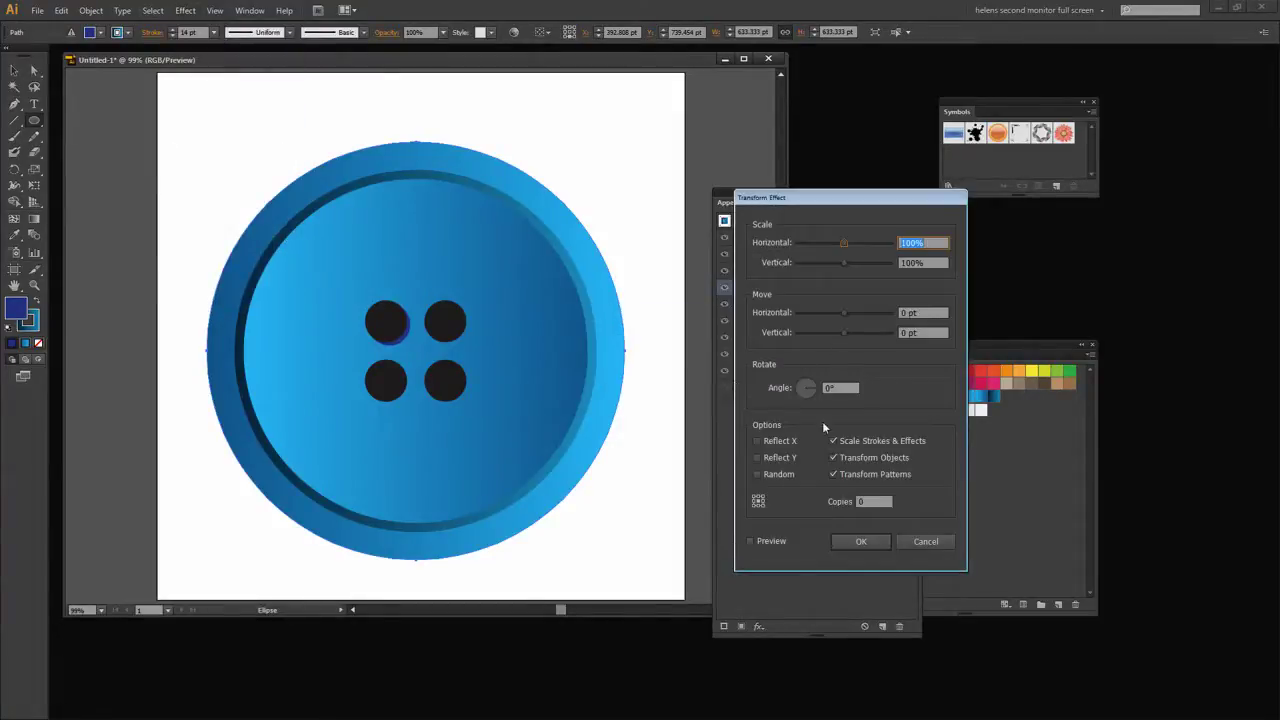
click(751, 541)
click(843, 312)
key(Tab)
text(5)
key(Tab)
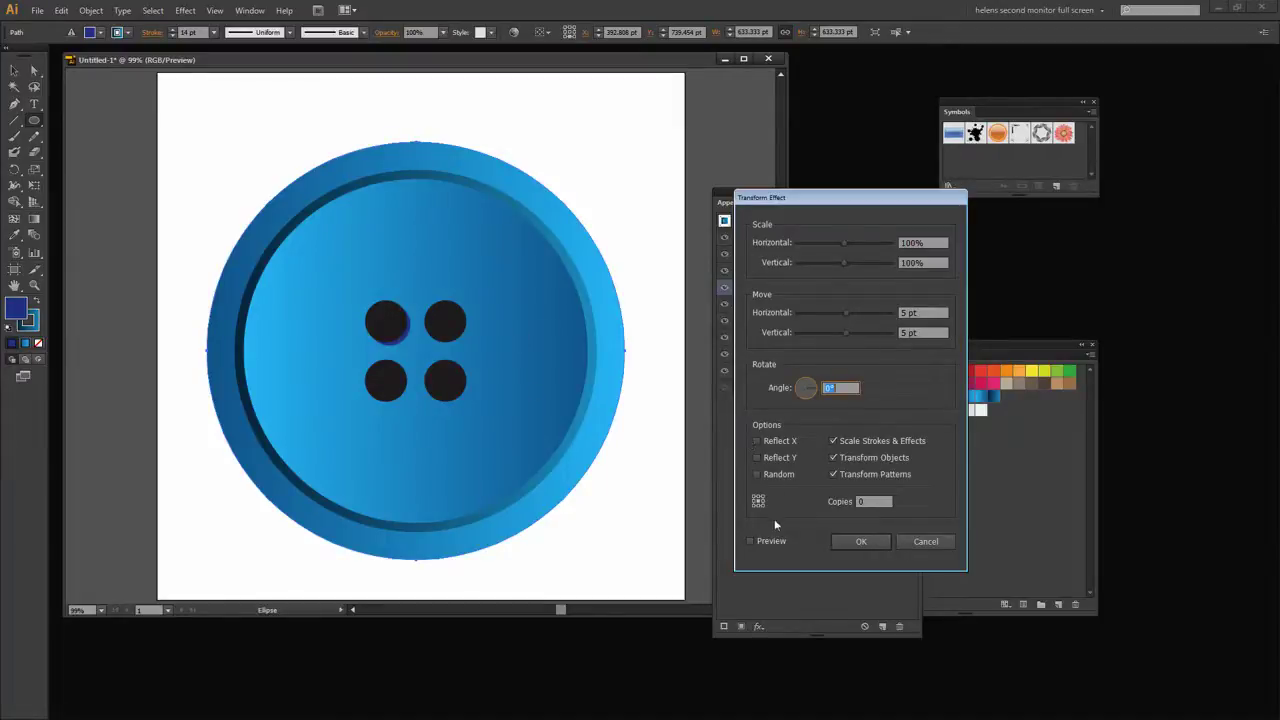
click(750, 541)
click(864, 538)
Step: Duplicate the fifth fill and make the new copy dark blue
click(840, 304)
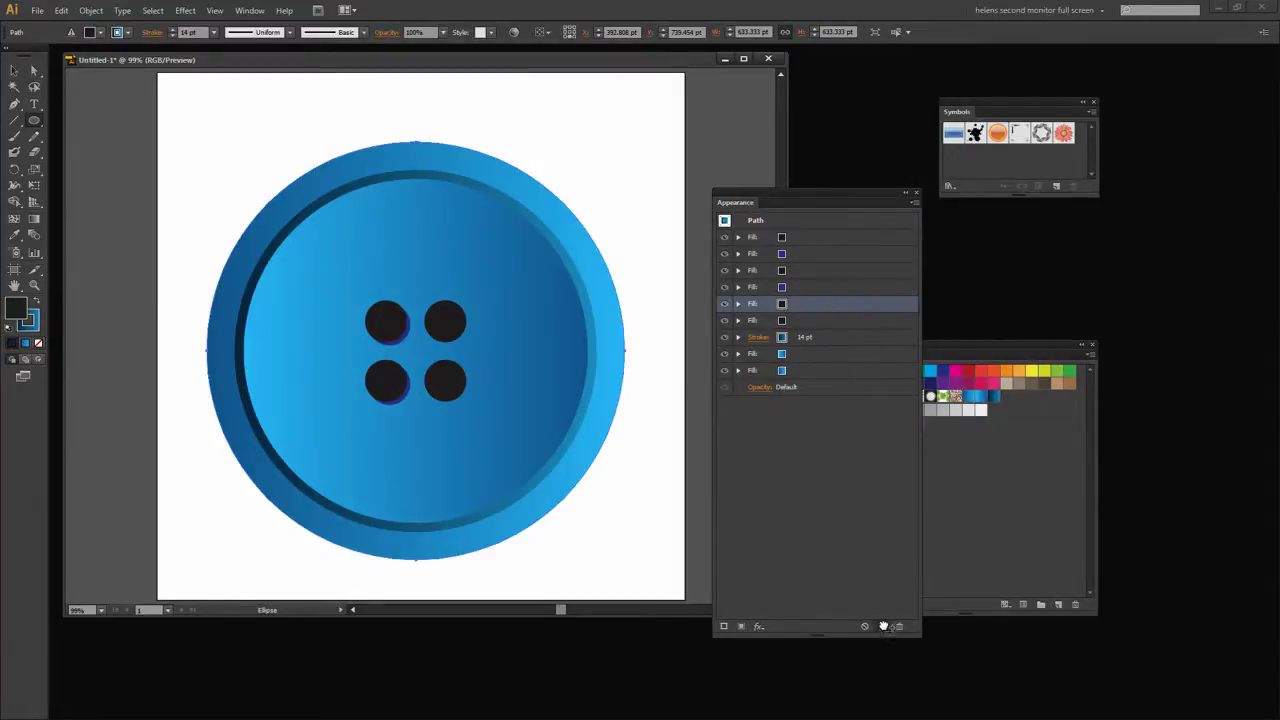
click(882, 626)
click(807, 319)
click(791, 321)
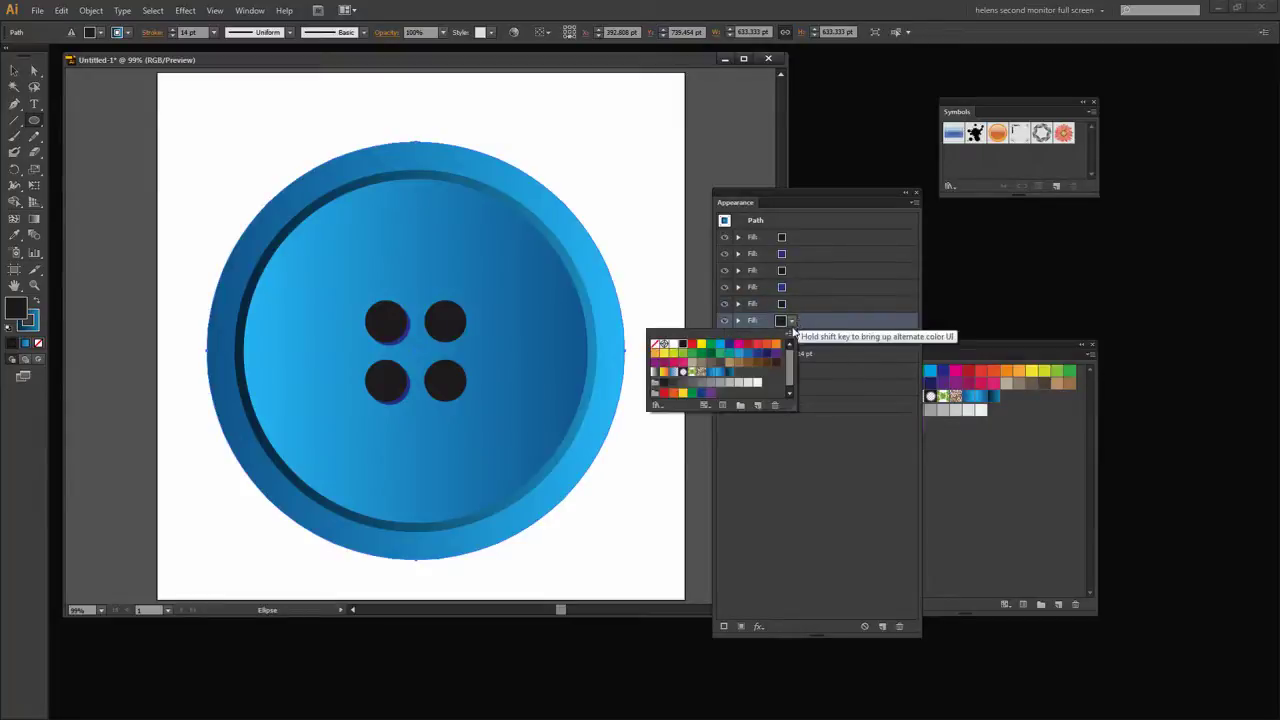
click(760, 352)
click(808, 315)
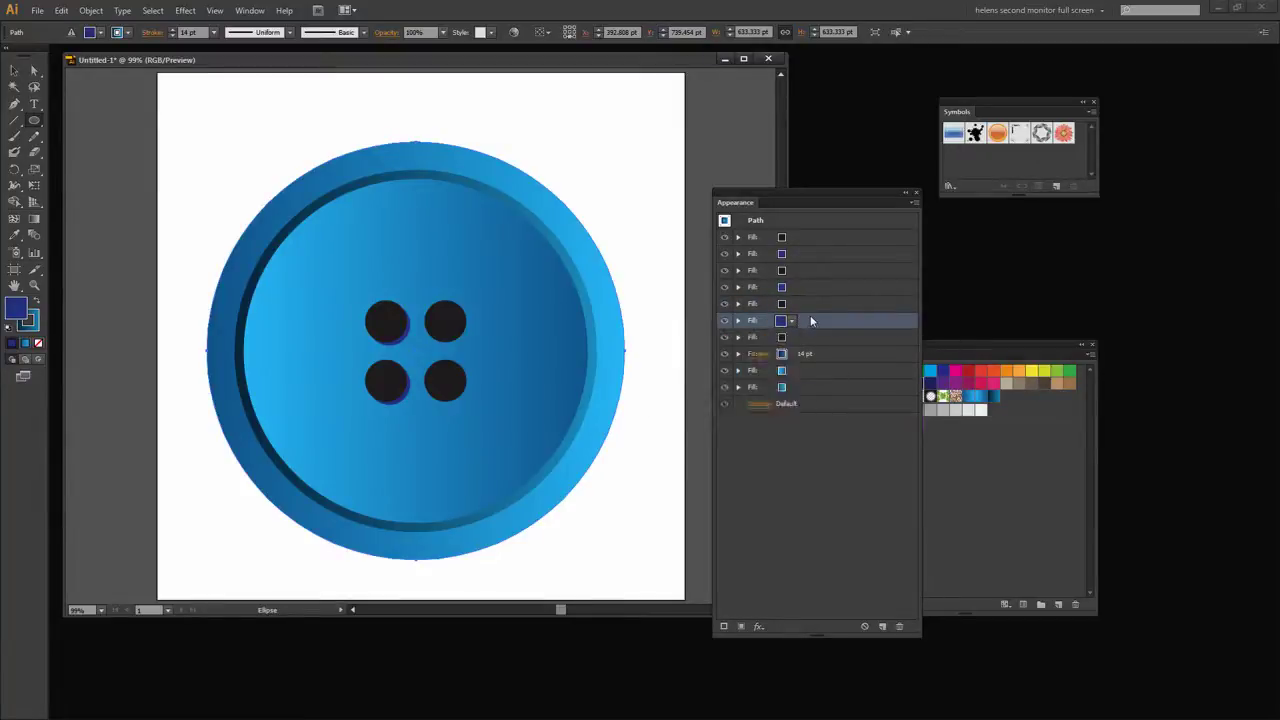
Step: Offset the new dark blue fill 5 pt with another Transform effect
click(184, 10)
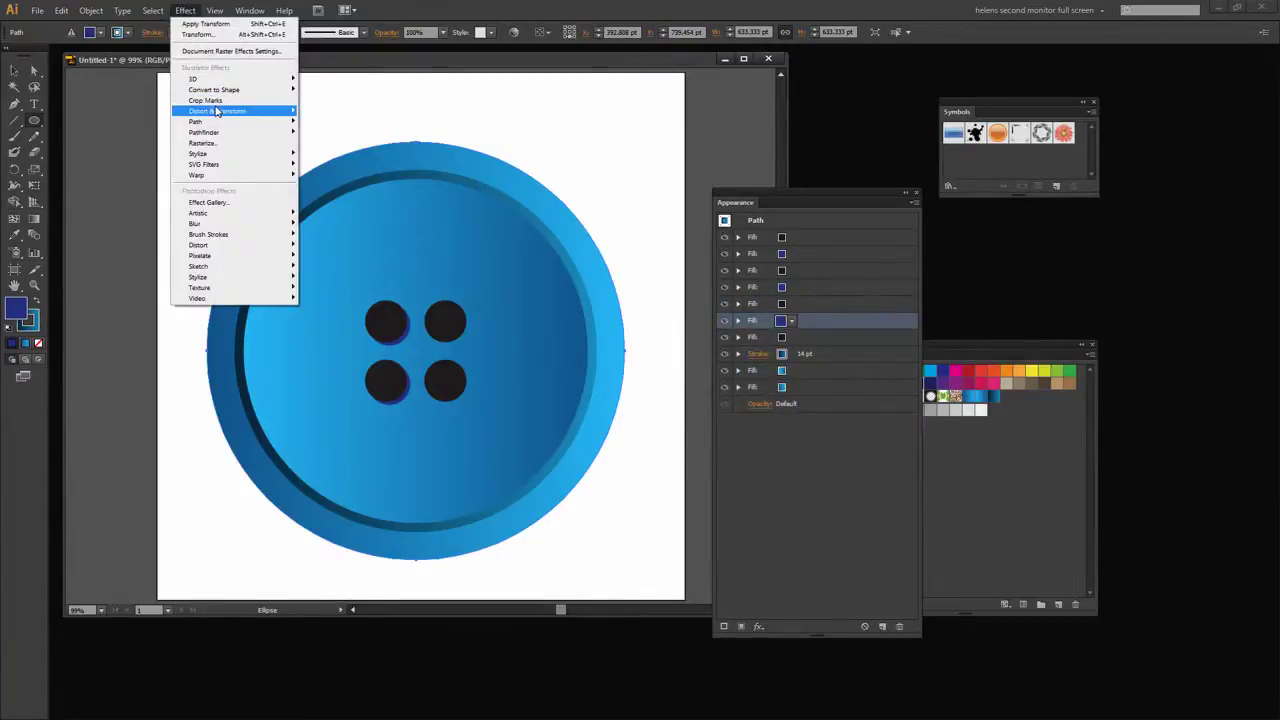
mouse_move(216, 111)
click(101, 158)
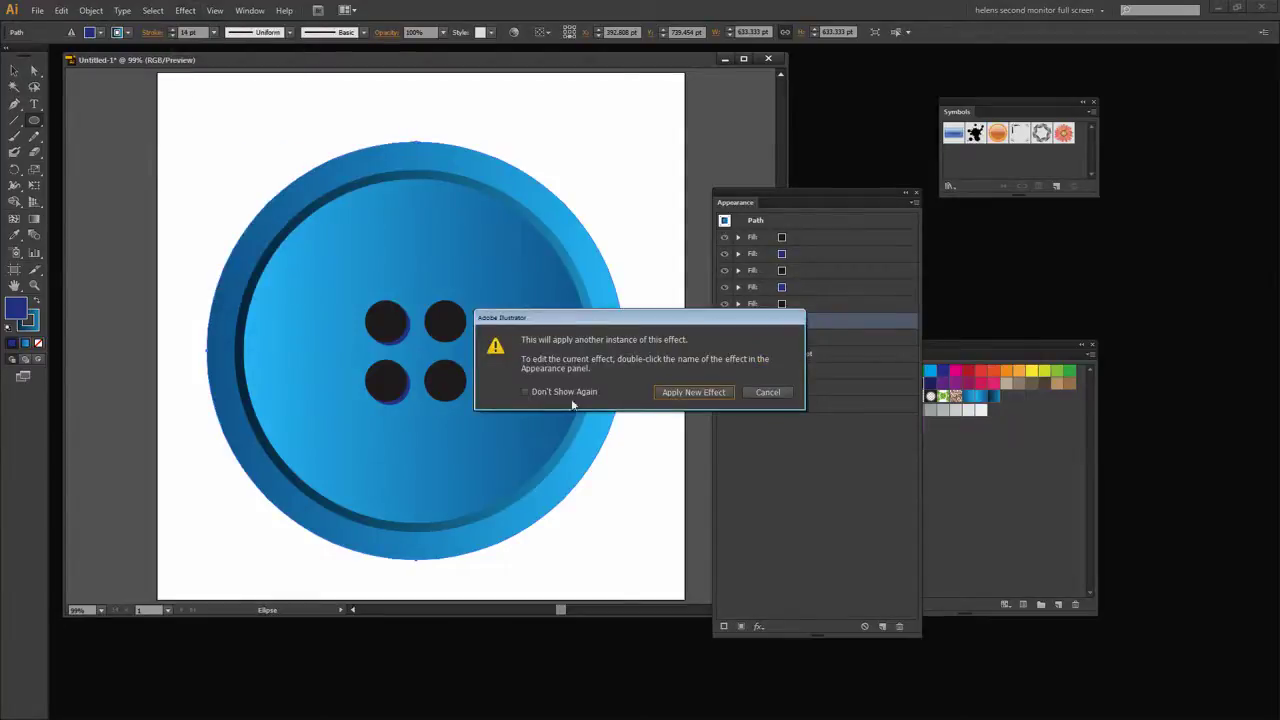
click(694, 397)
click(752, 542)
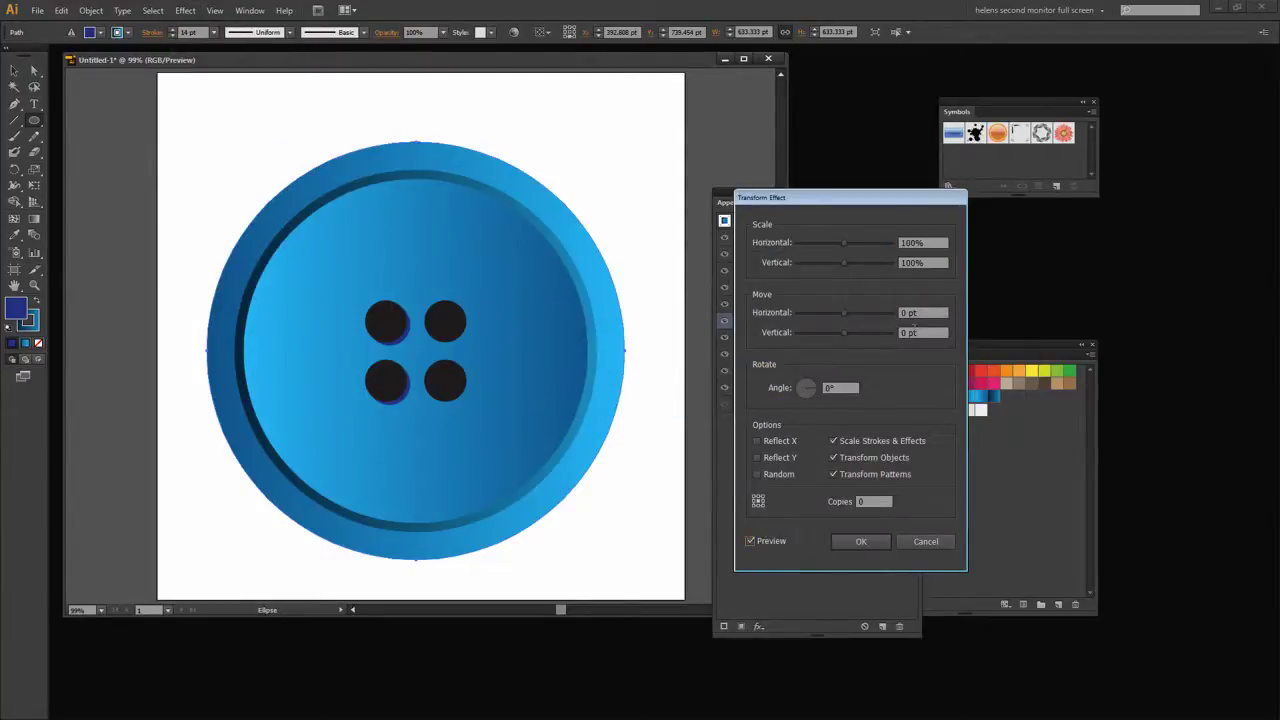
click(912, 313)
text(5)
key(Tab)
click(863, 543)
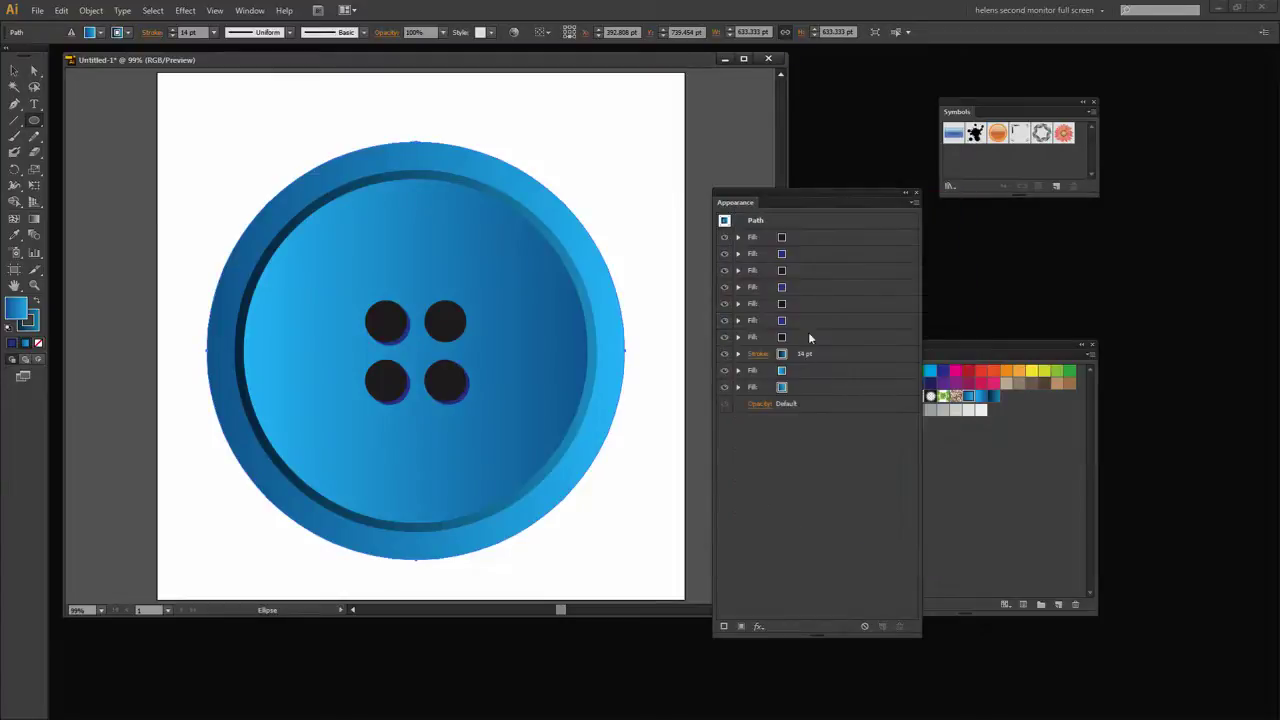
Step: Duplicate one more fill and recolor the copy dark blue
click(835, 340)
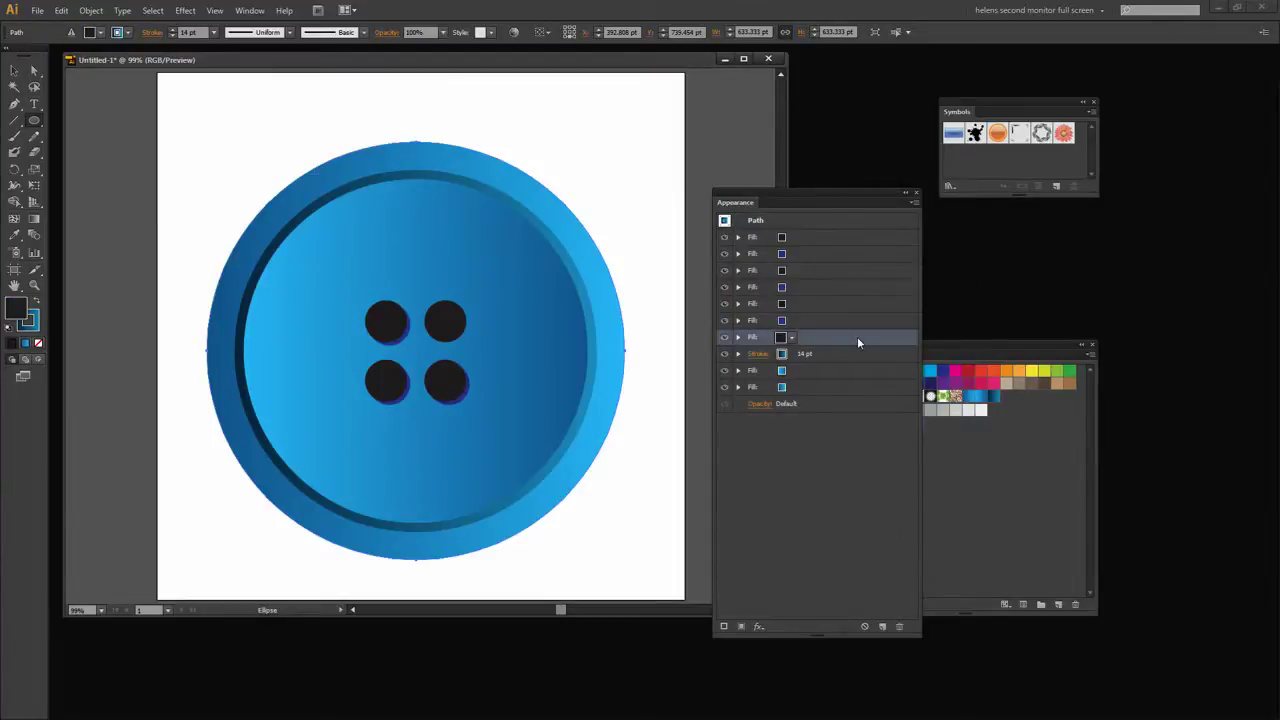
click(882, 626)
click(782, 353)
click(791, 354)
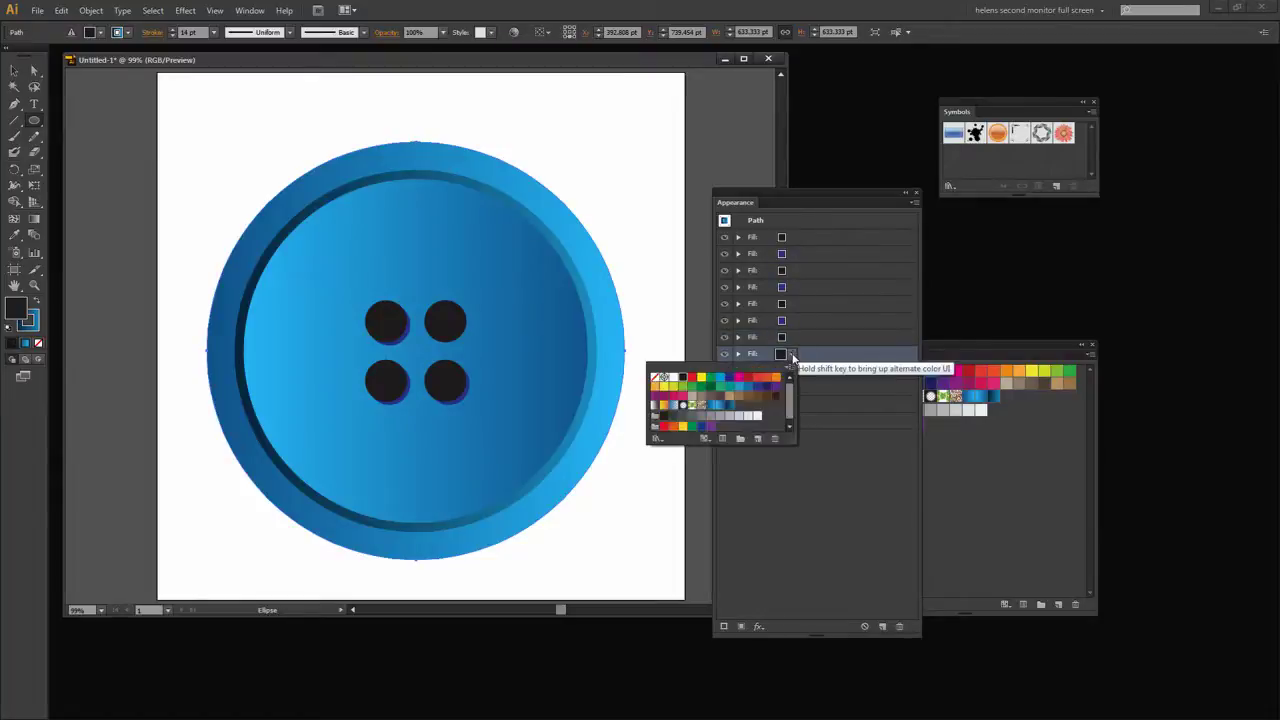
click(768, 388)
Step: Give that last blue fill a 5 pt Transform shift
click(185, 10)
mouse_move(230, 110)
click(112, 157)
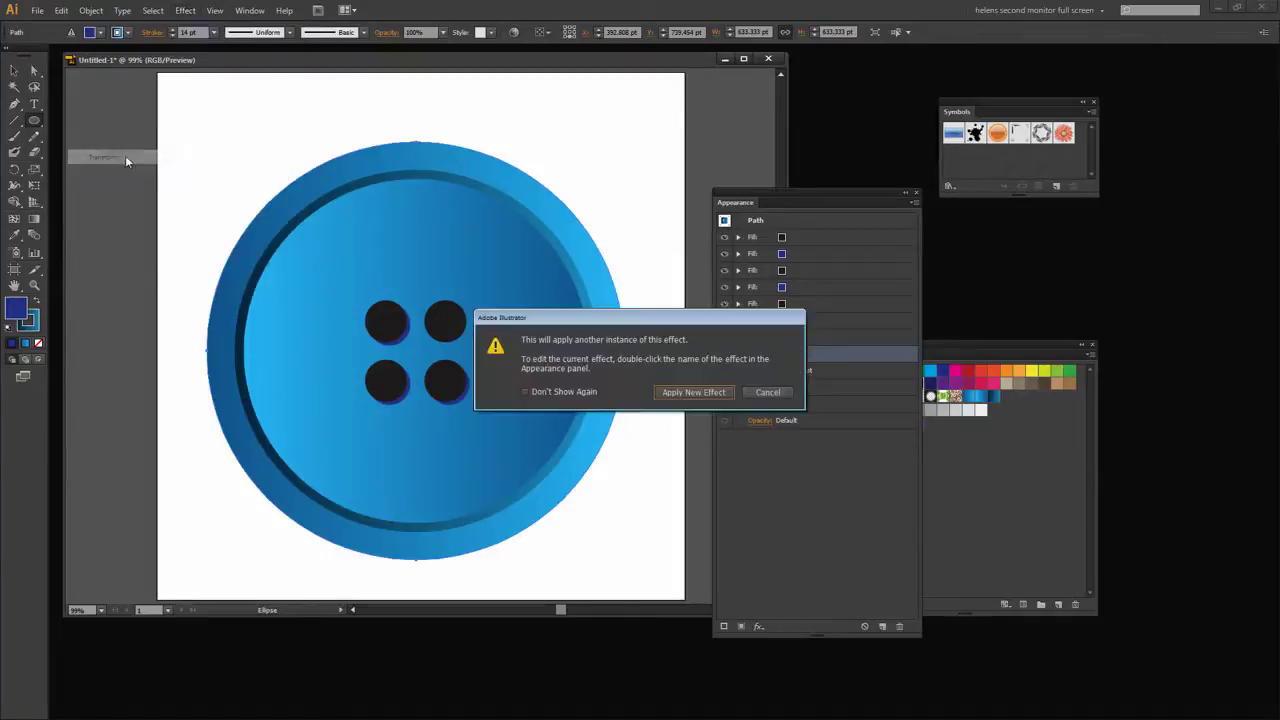
click(680, 394)
click(905, 313)
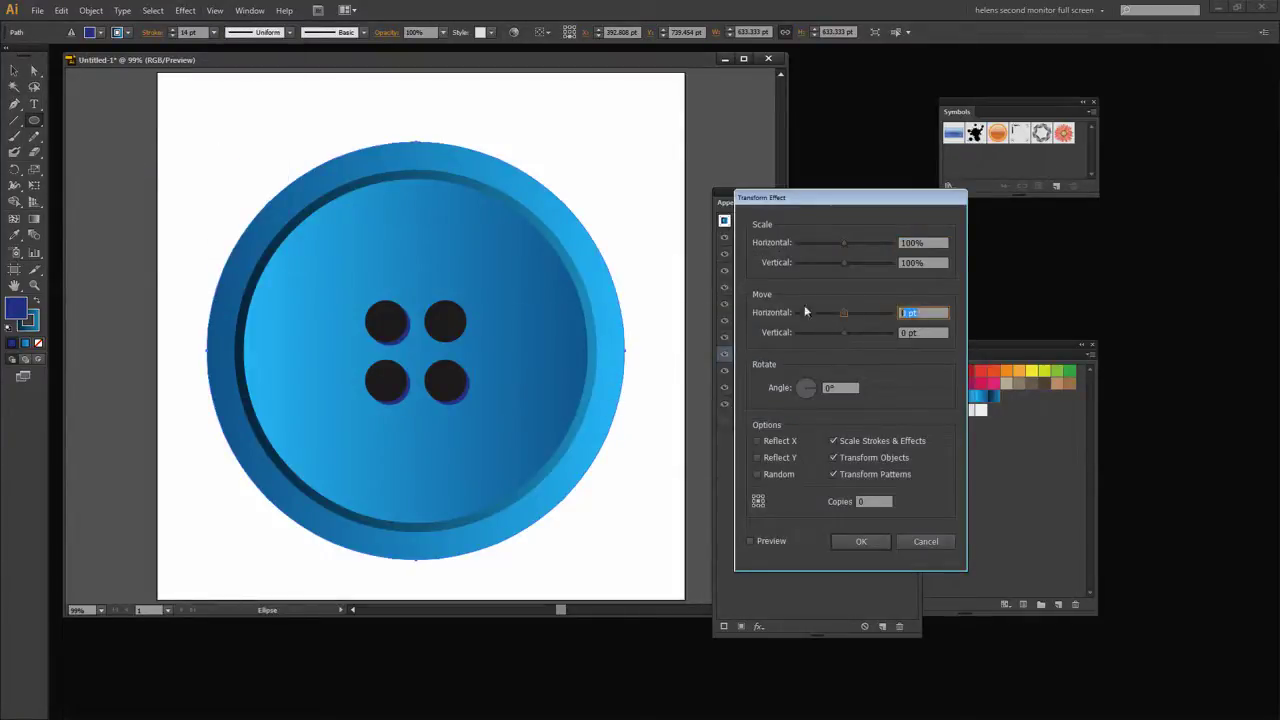
text(5)
key(Tab)
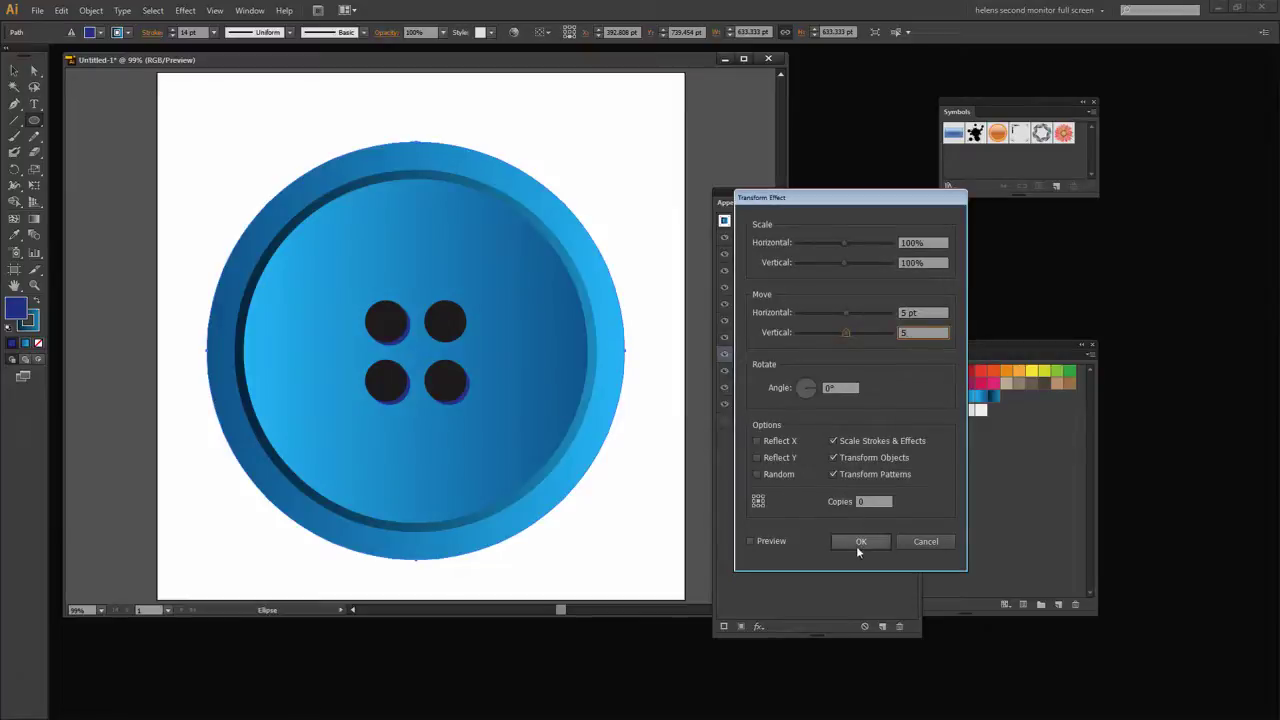
click(858, 543)
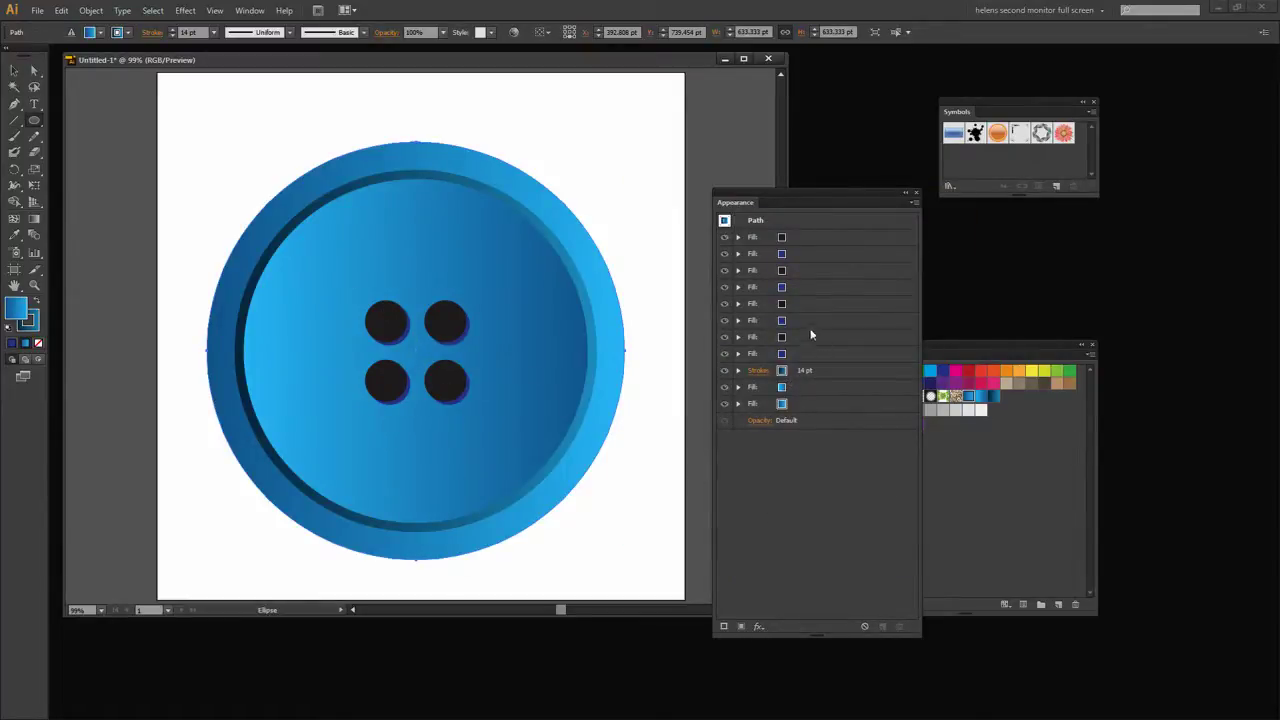
Step: Set the first two black fills' opacity to 0%
click(738, 237)
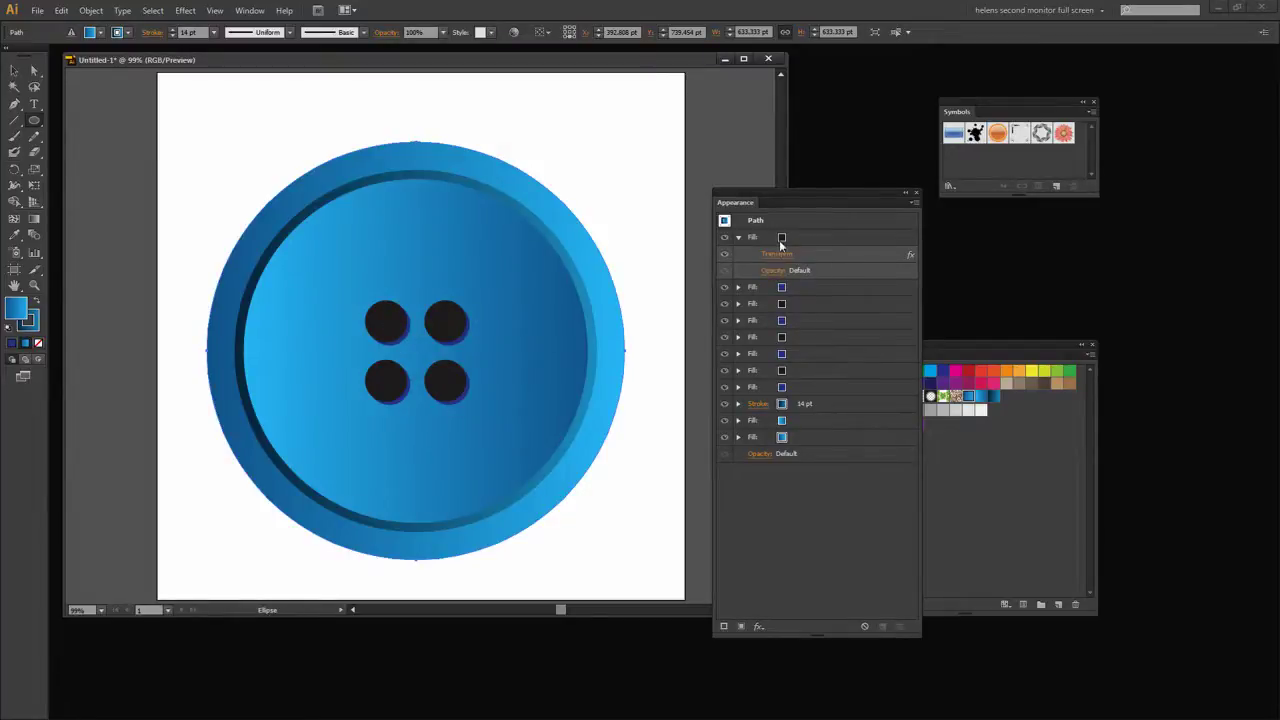
click(775, 270)
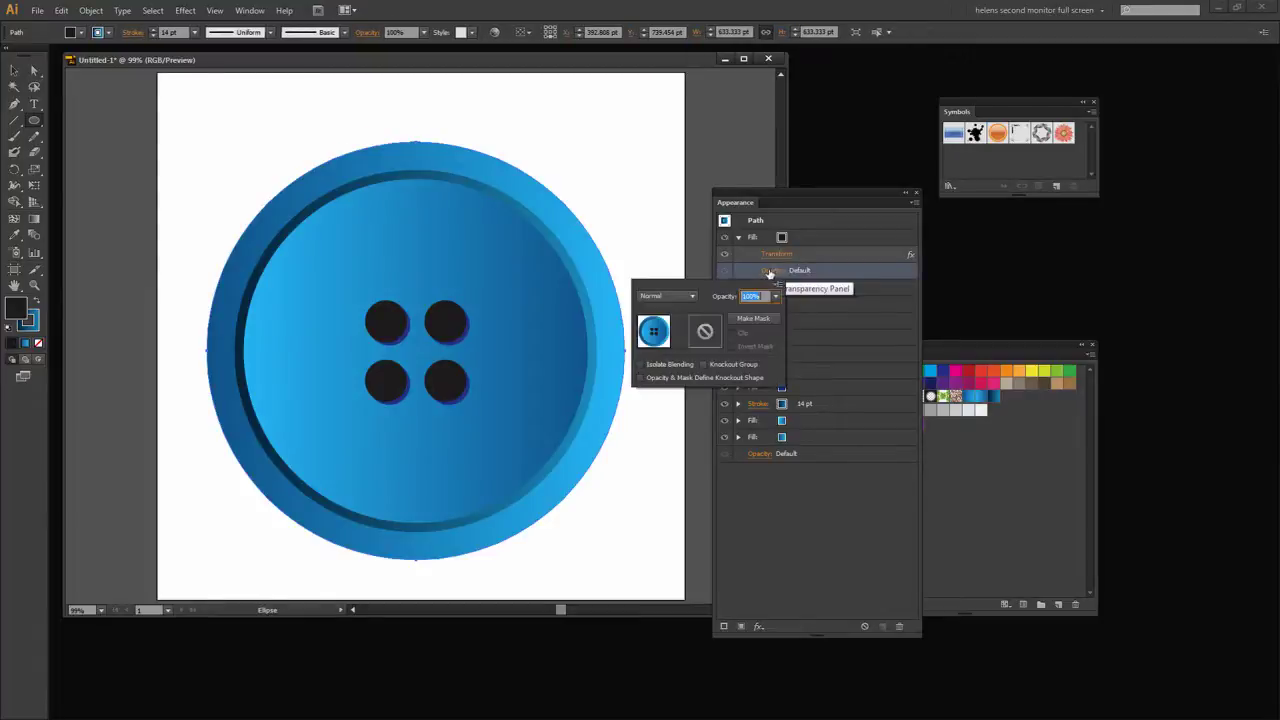
click(776, 296)
click(790, 309)
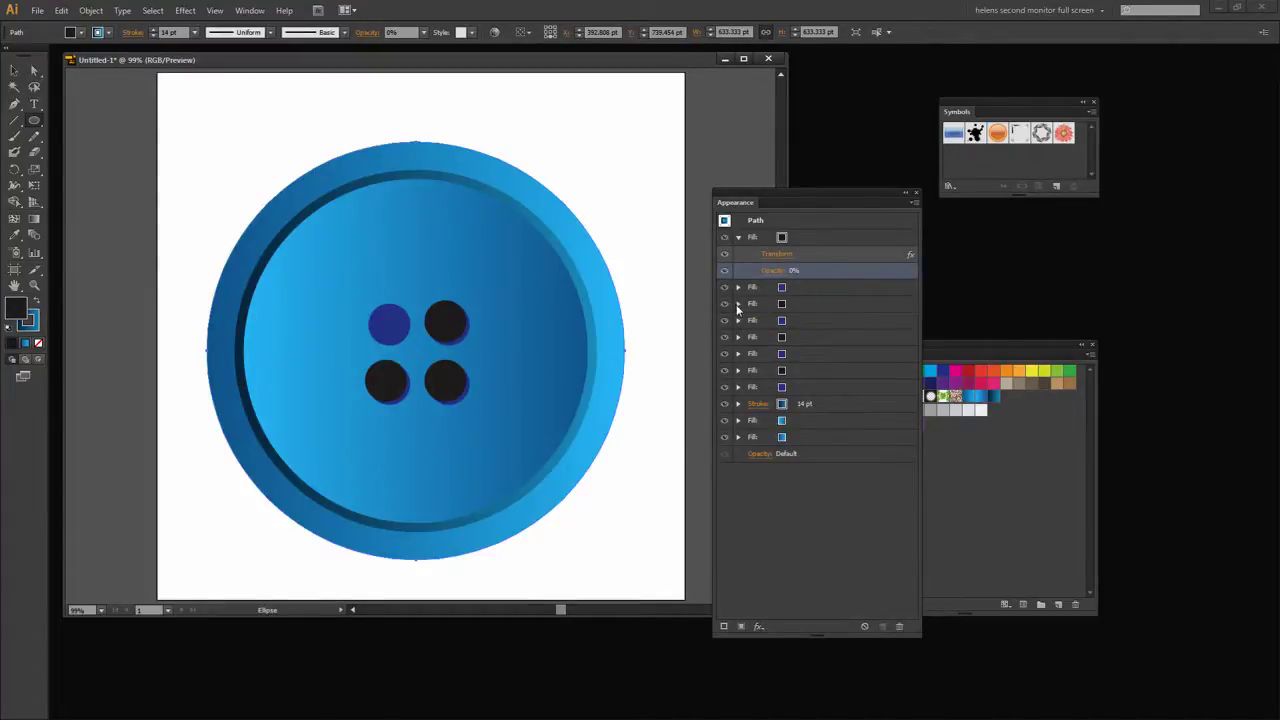
click(738, 304)
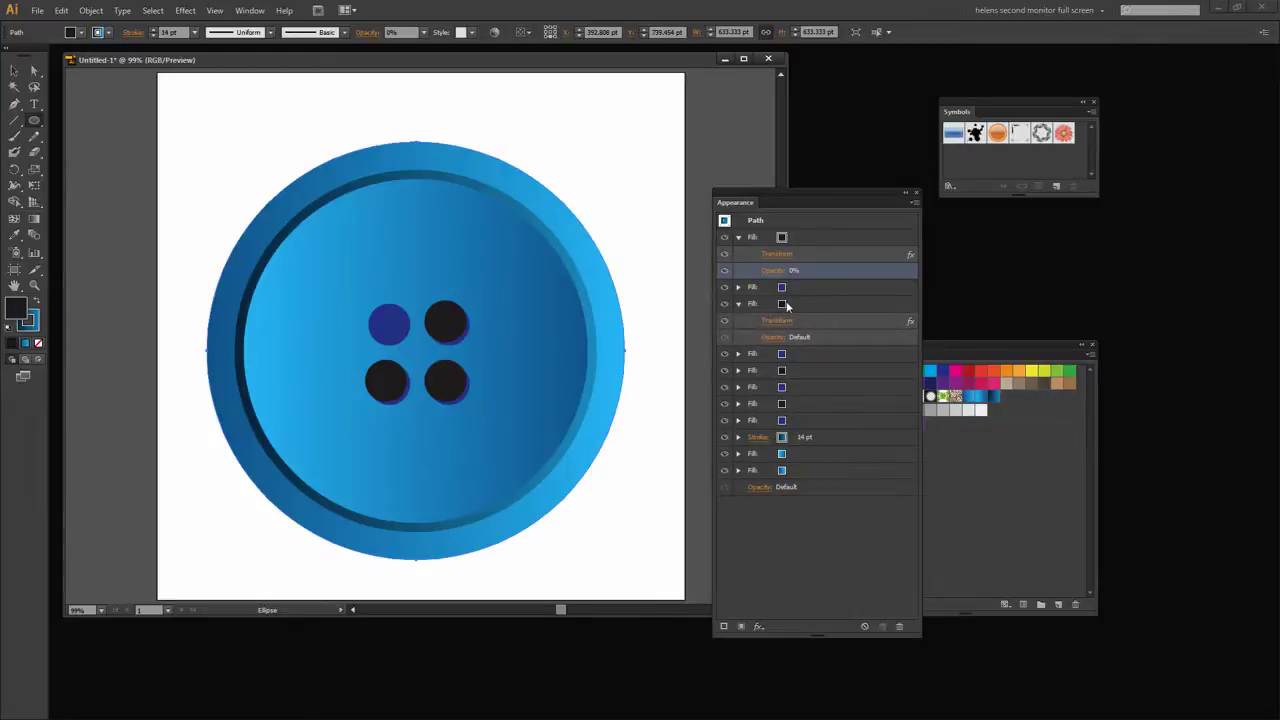
click(773, 337)
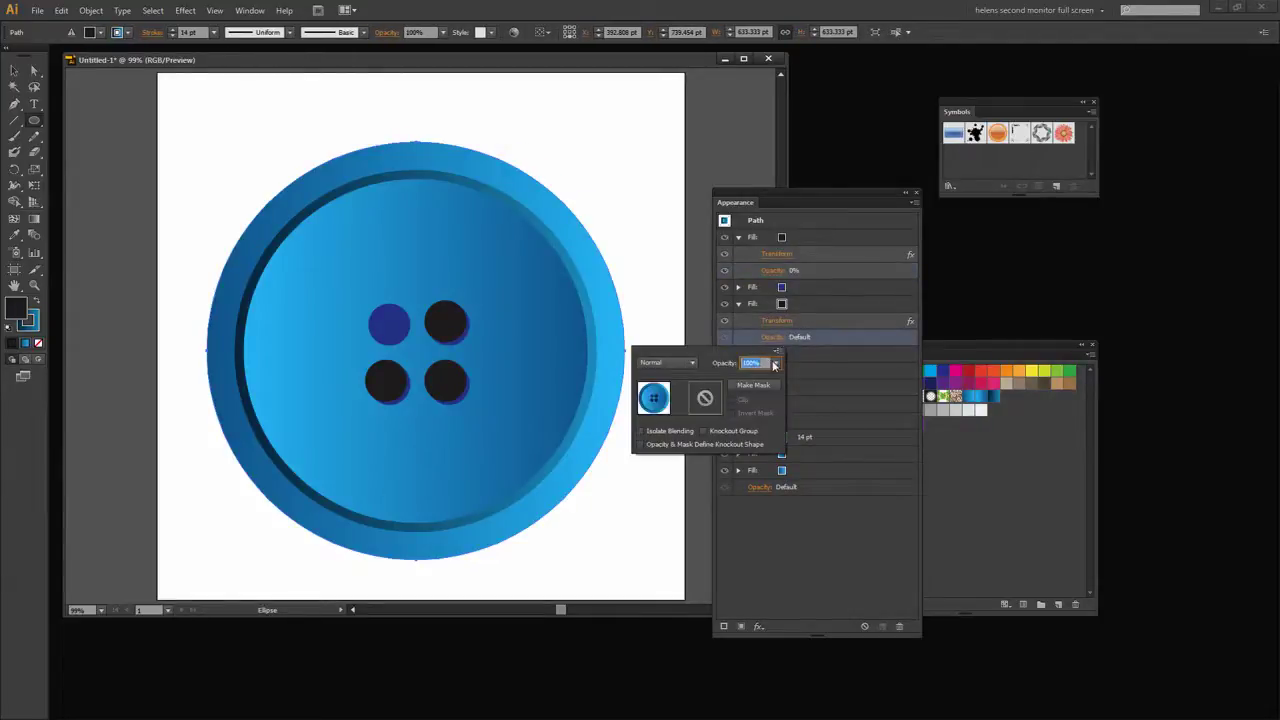
click(776, 362)
click(789, 376)
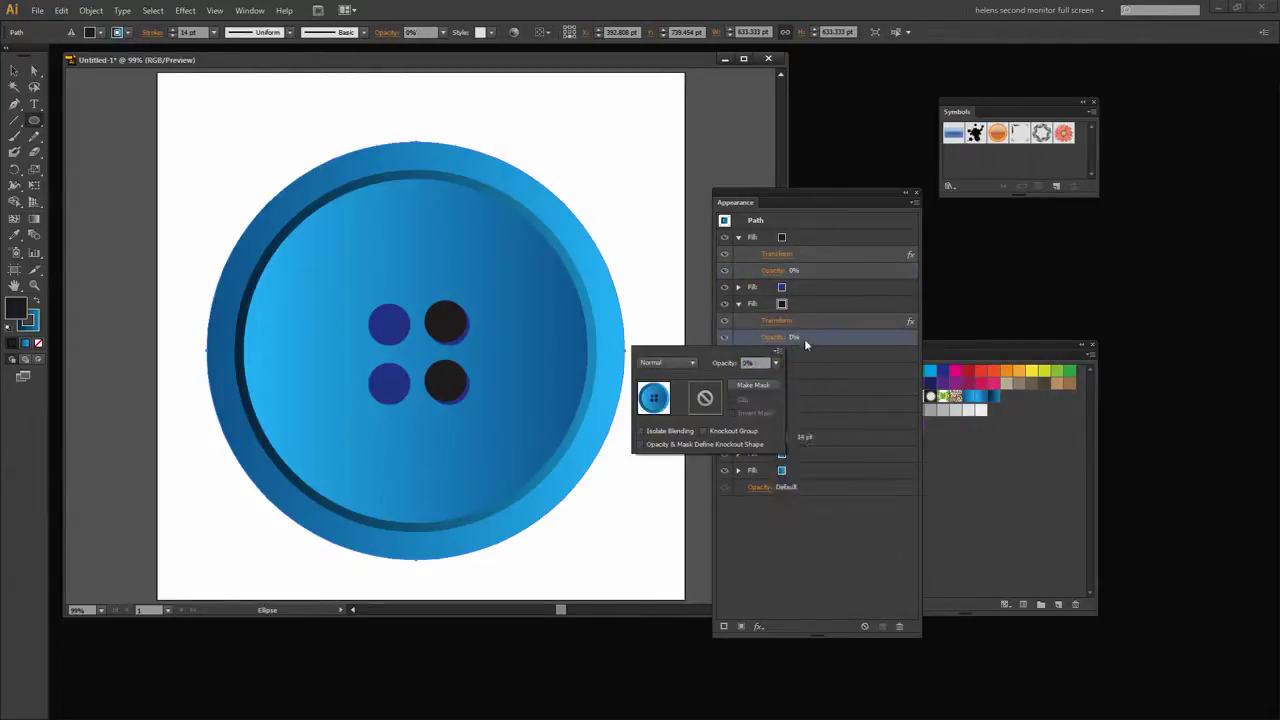
click(805, 352)
Step: Drop the third black fill's opacity to 0%
click(803, 371)
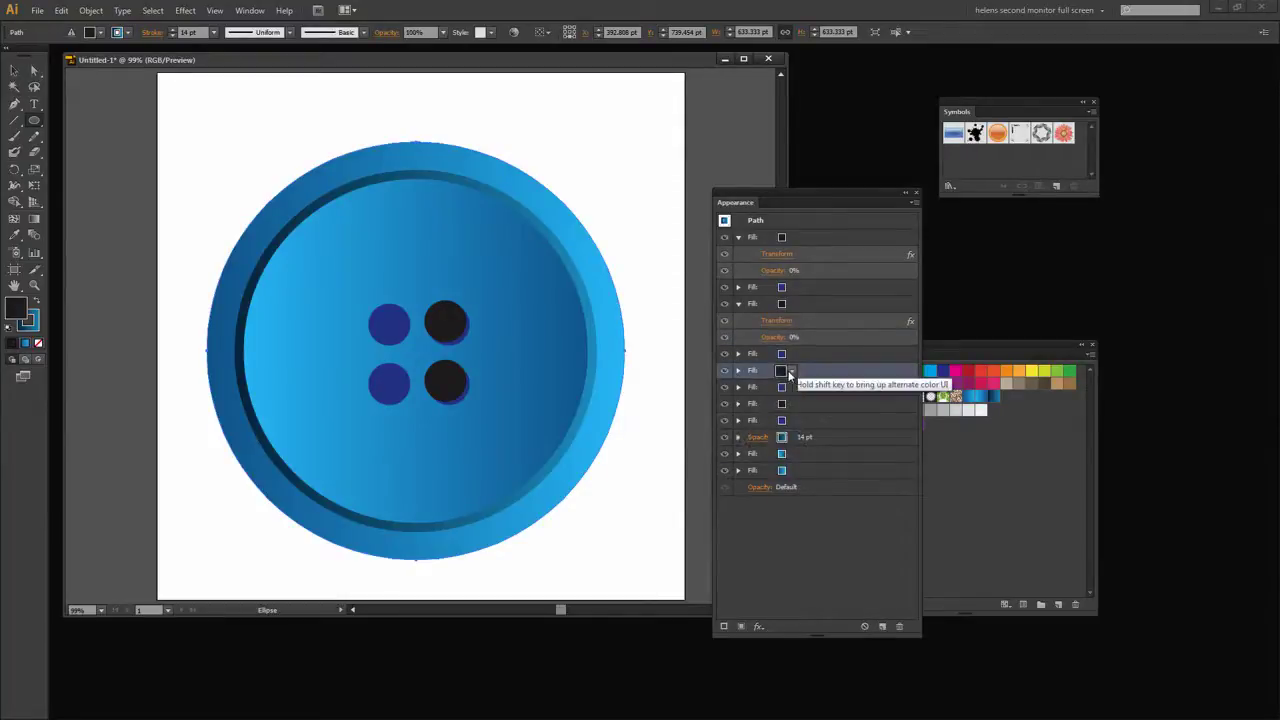
click(790, 371)
click(809, 371)
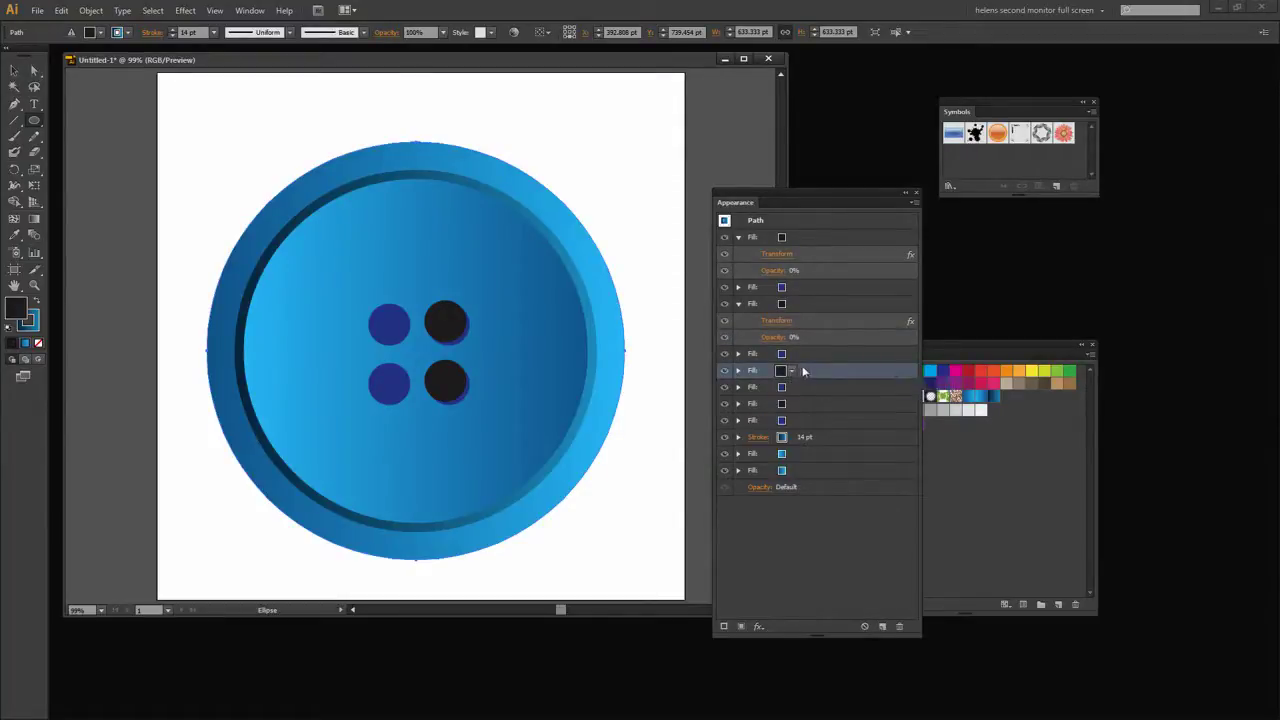
click(737, 371)
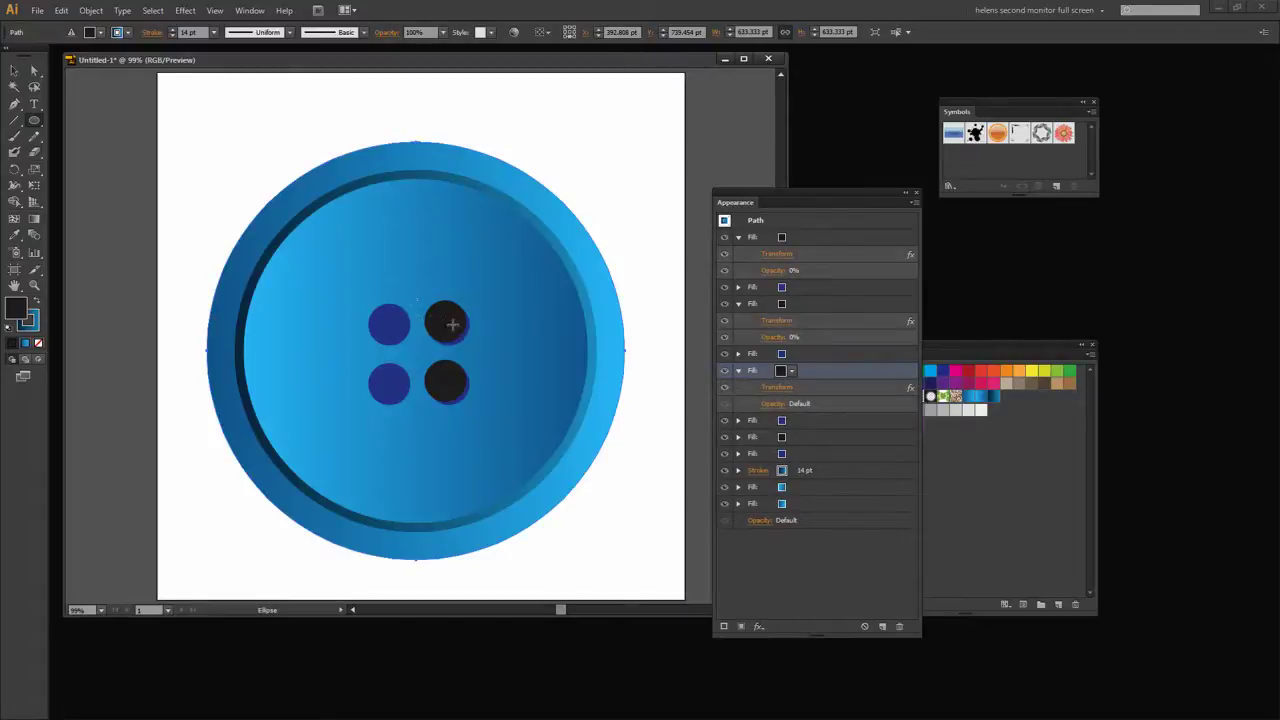
click(779, 404)
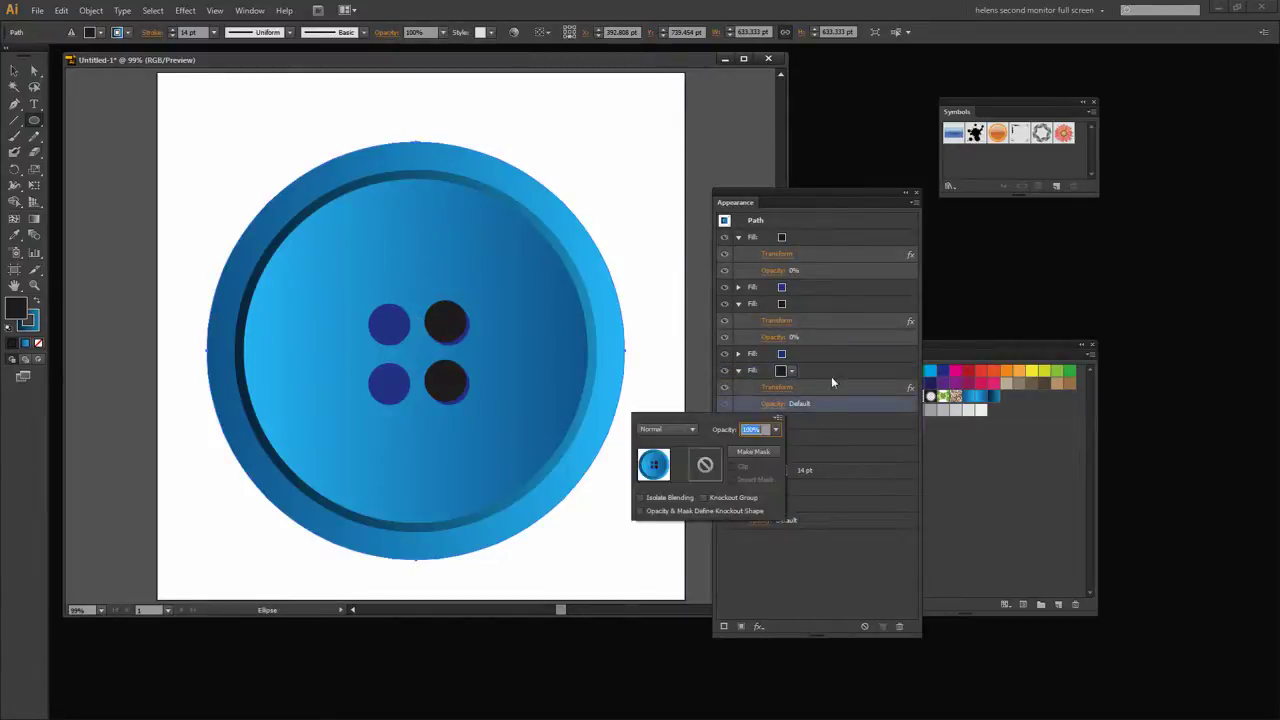
click(777, 429)
click(790, 443)
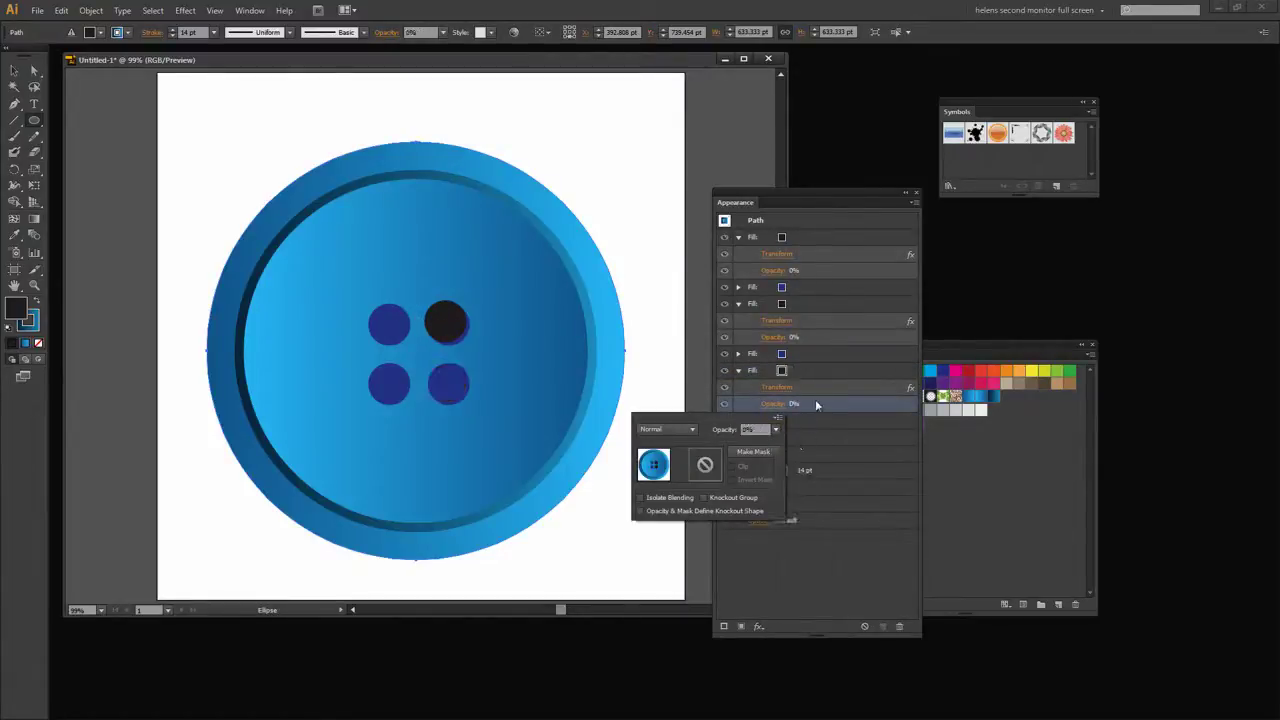
click(813, 412)
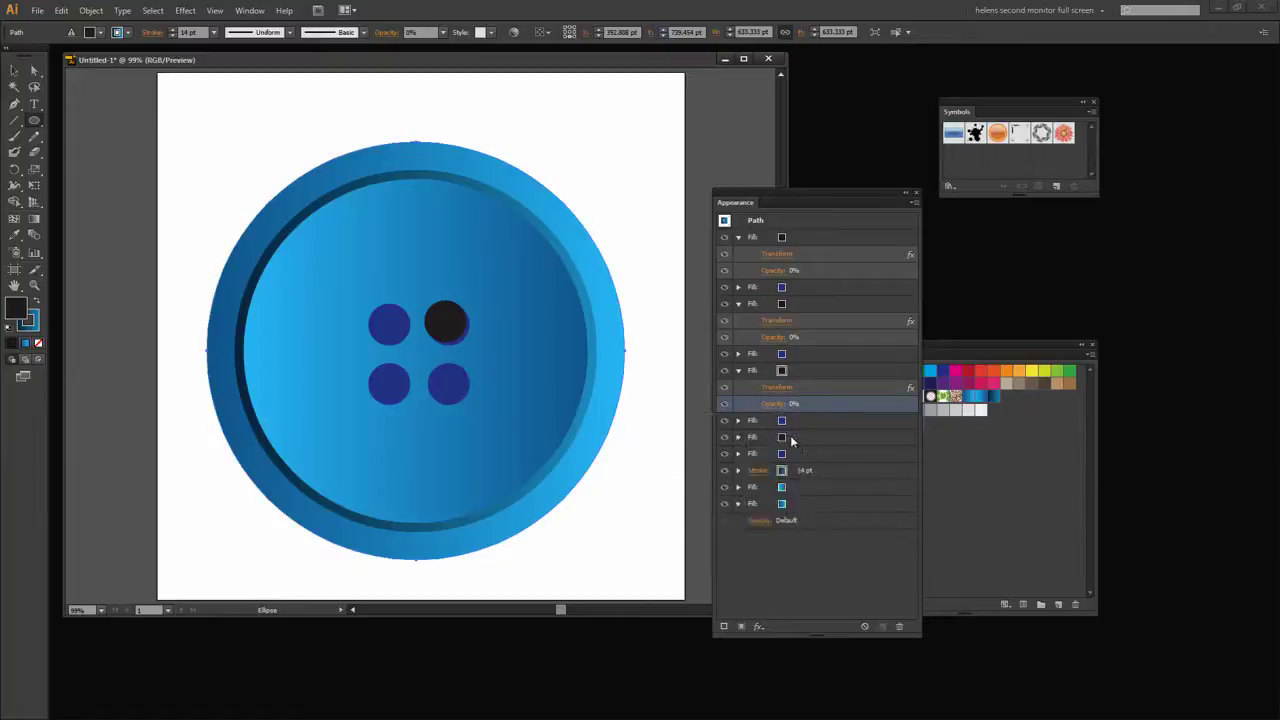
Step: Set the last black fill to 0% opacity and collapse the expanded fill entries
click(787, 438)
click(738, 437)
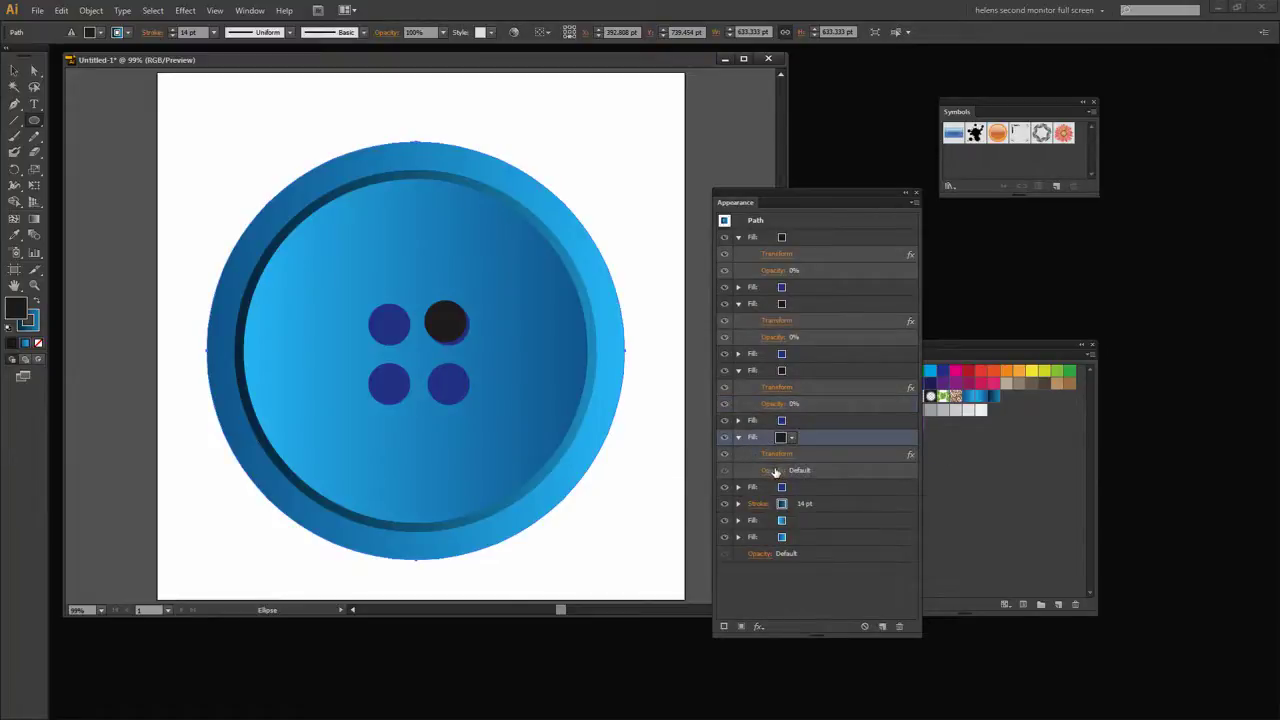
click(773, 470)
click(777, 497)
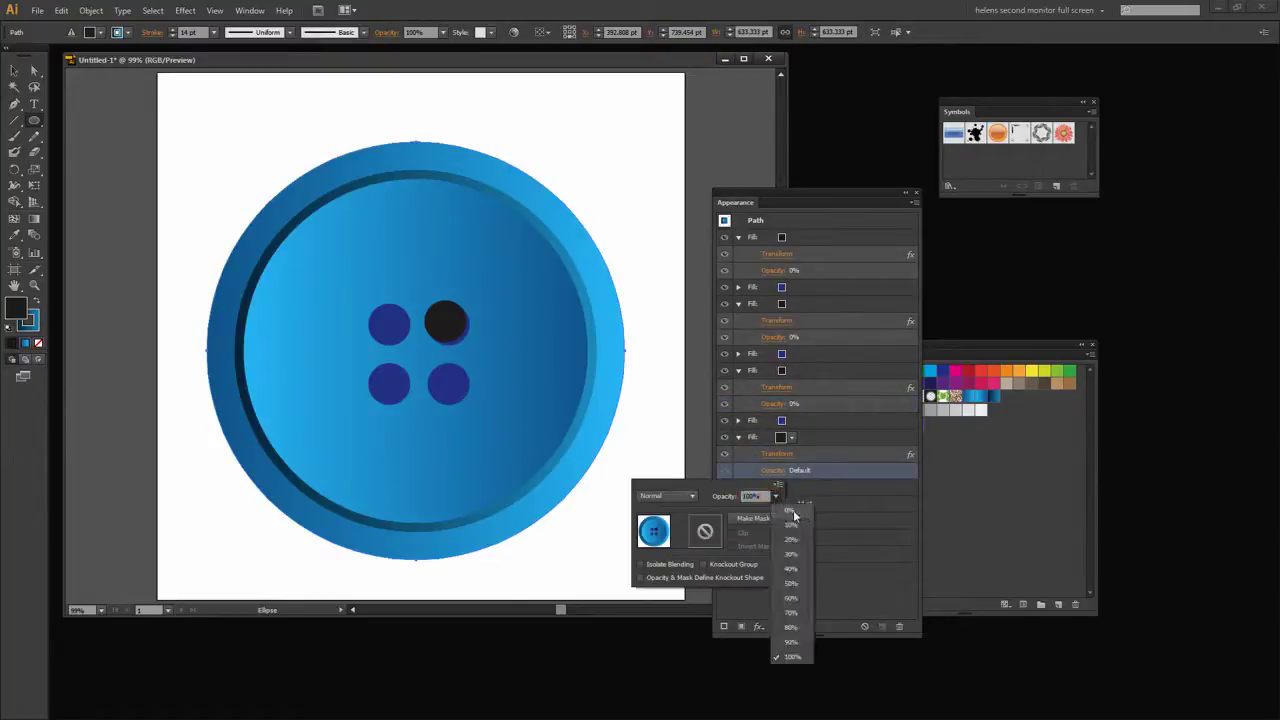
click(790, 511)
click(811, 443)
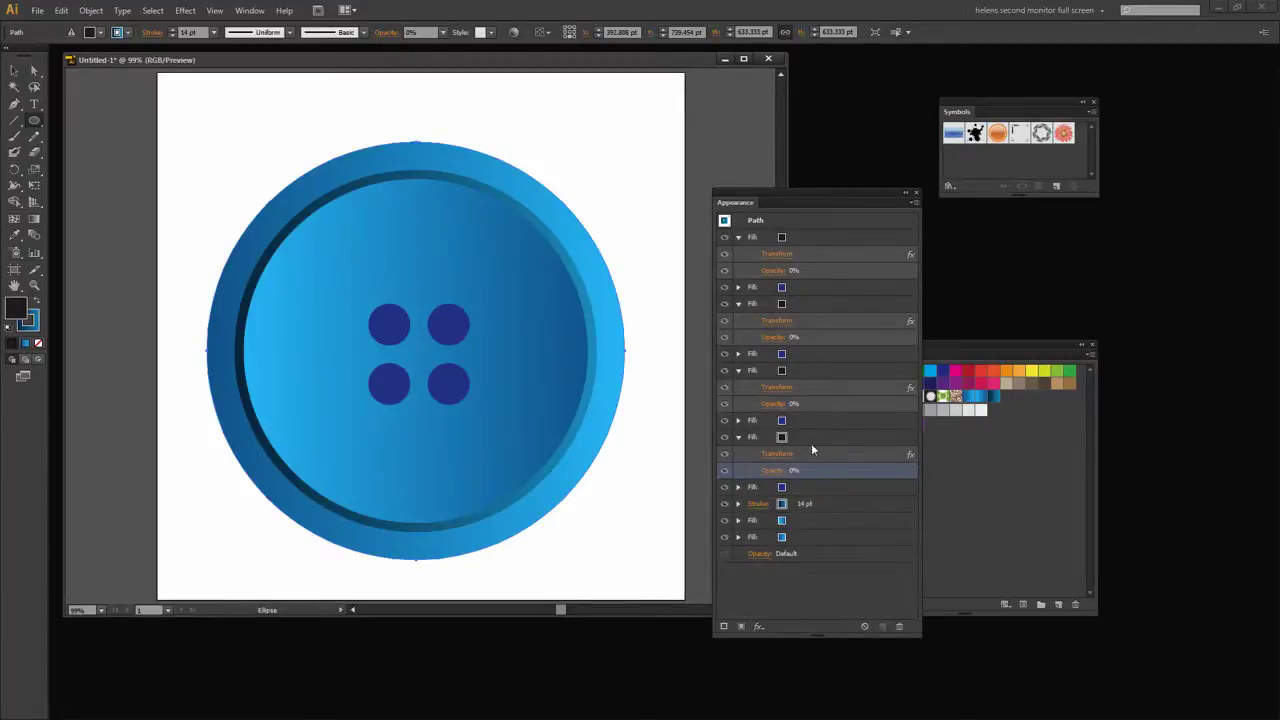
click(739, 438)
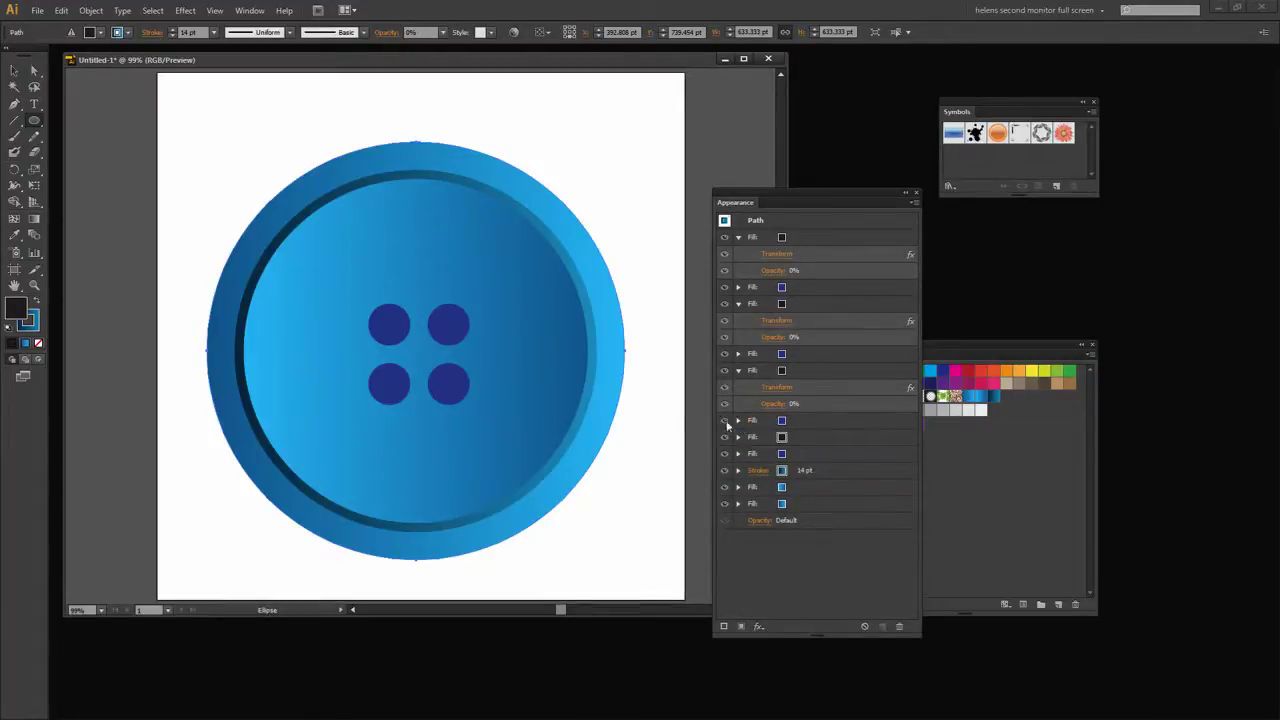
click(739, 371)
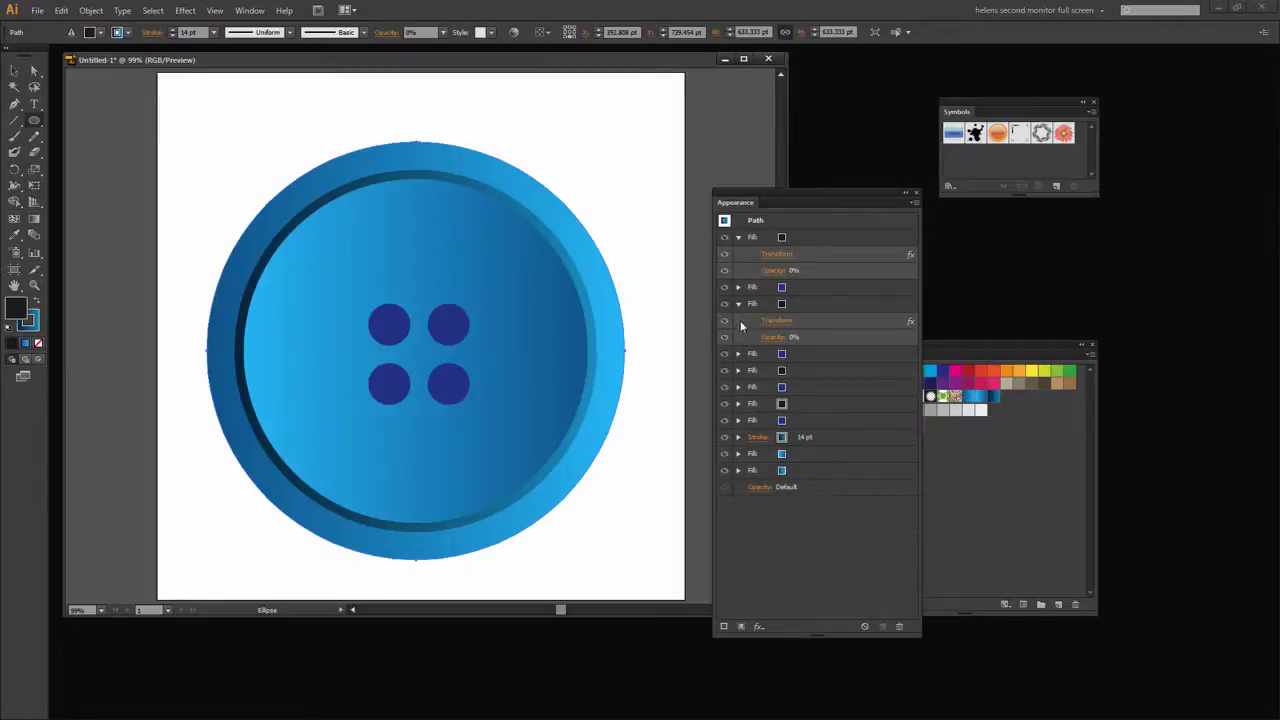
alt+click(739, 304)
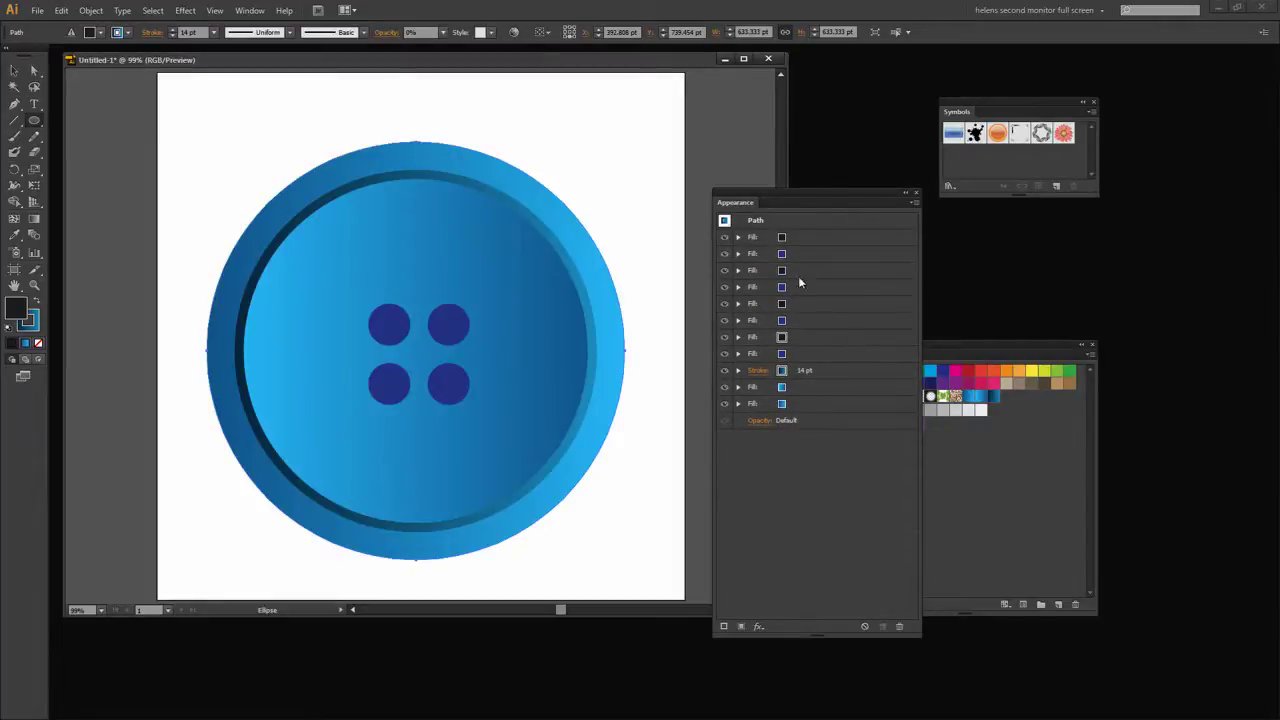
Step: Open the Transparency panel for the whole button, move it onto the canvas, and show its full options
click(767, 219)
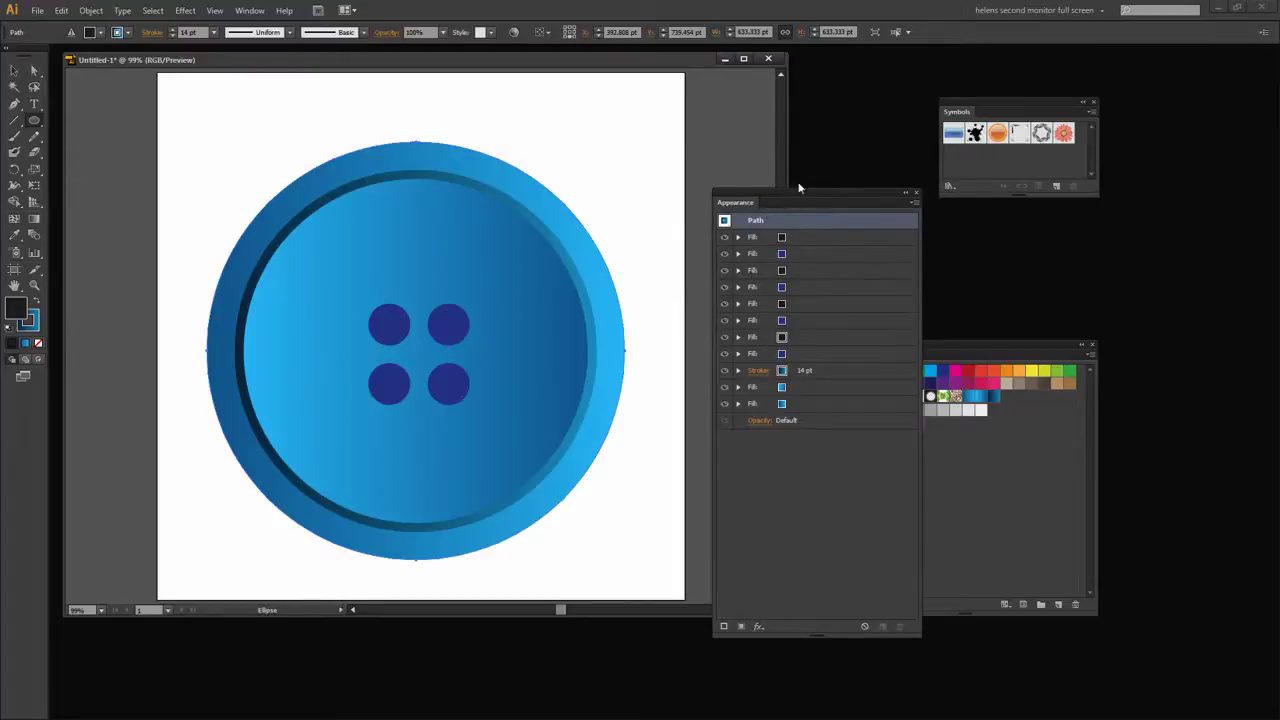
click(250, 12)
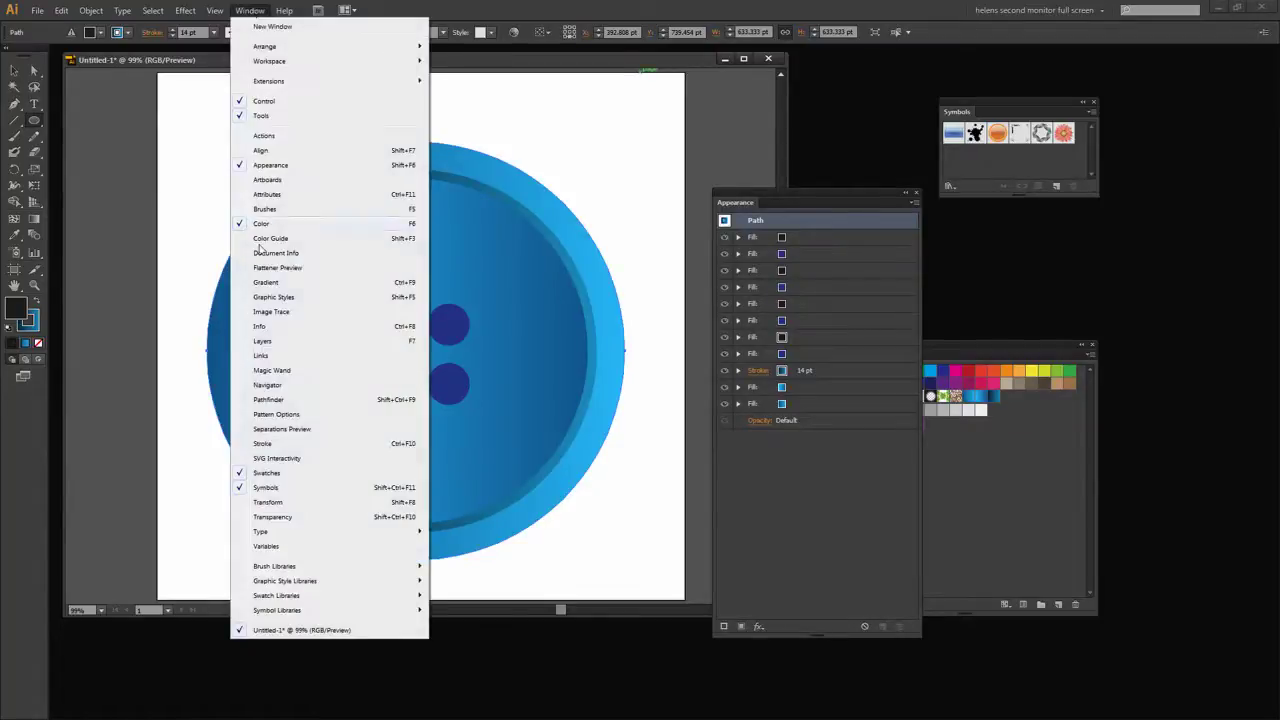
click(288, 519)
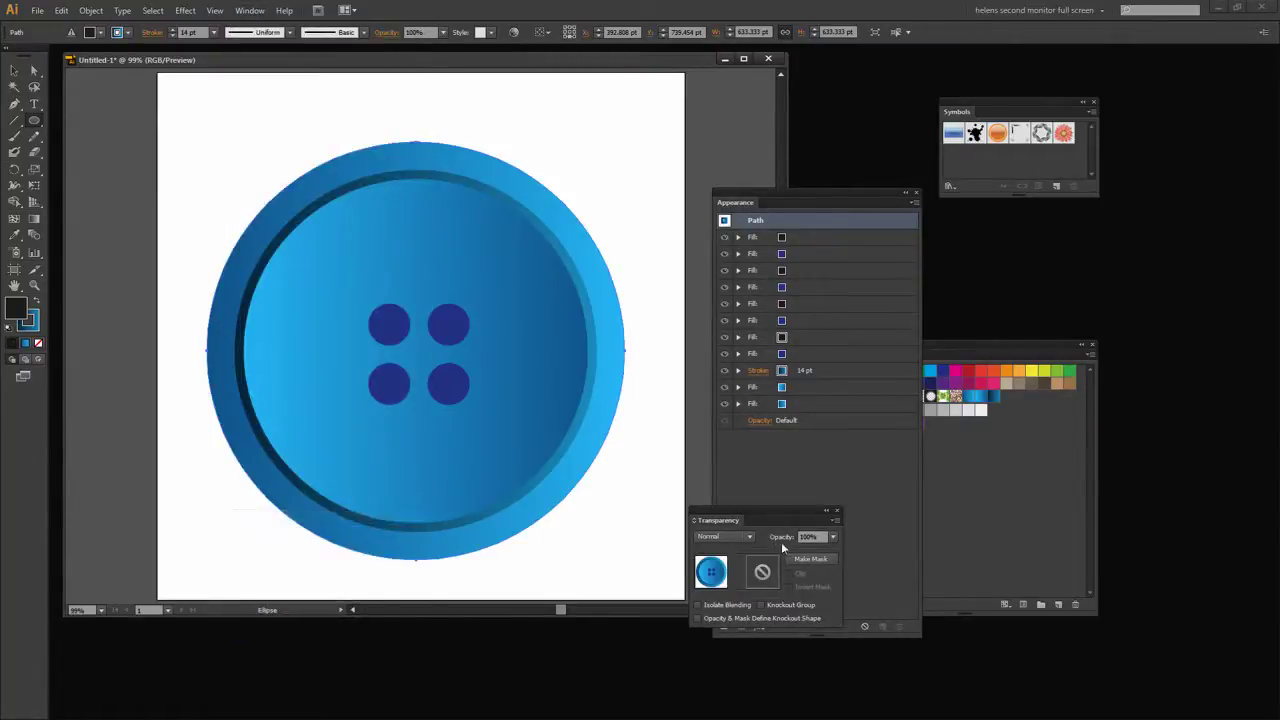
drag(752, 518, 640, 442)
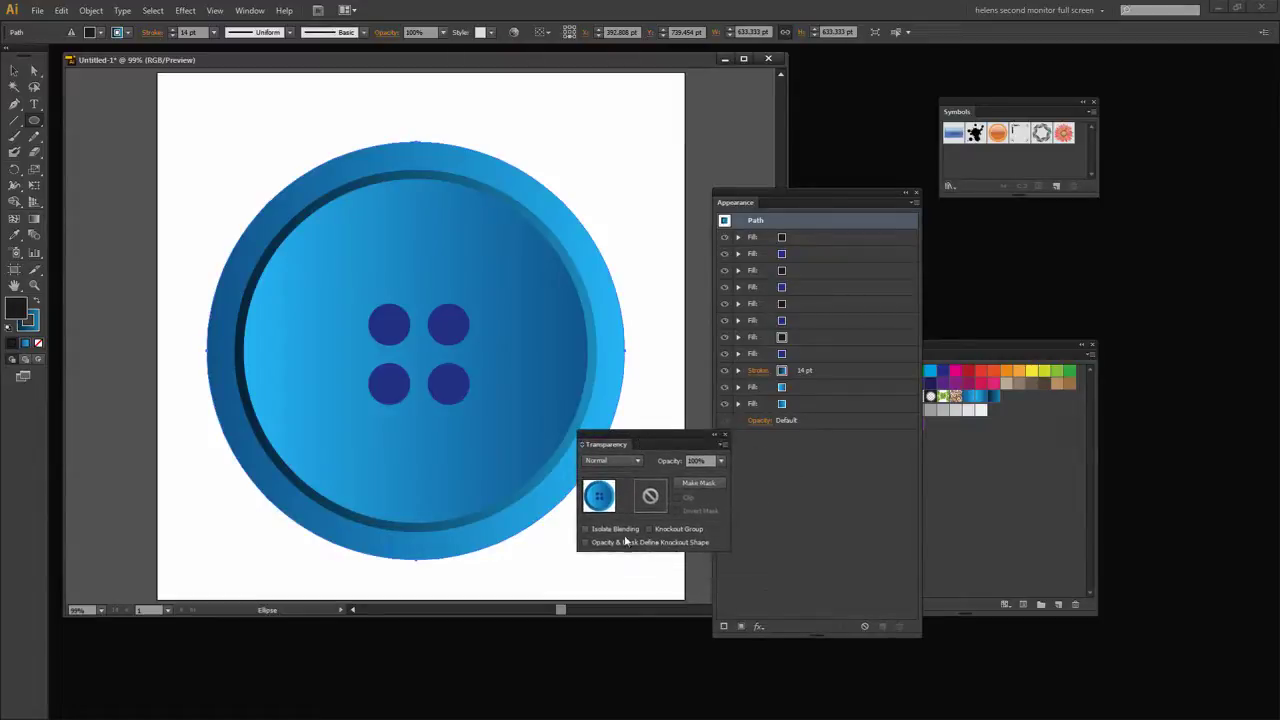
click(721, 446)
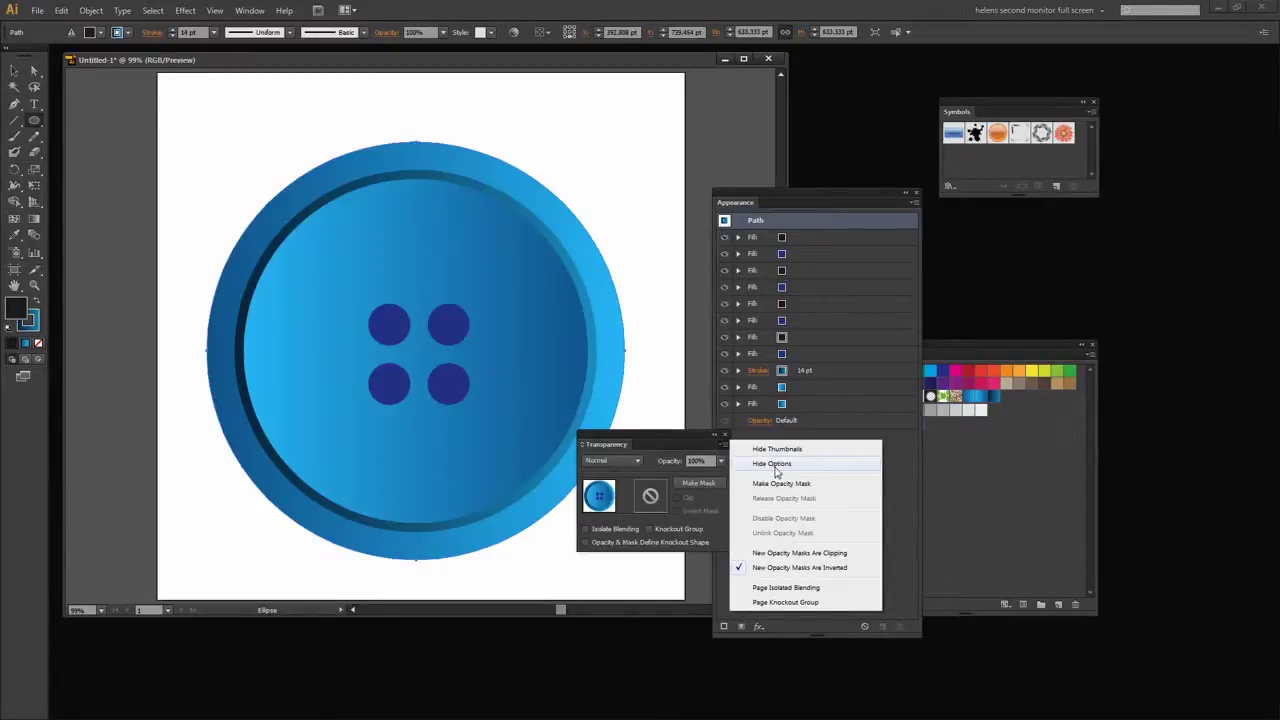
click(773, 465)
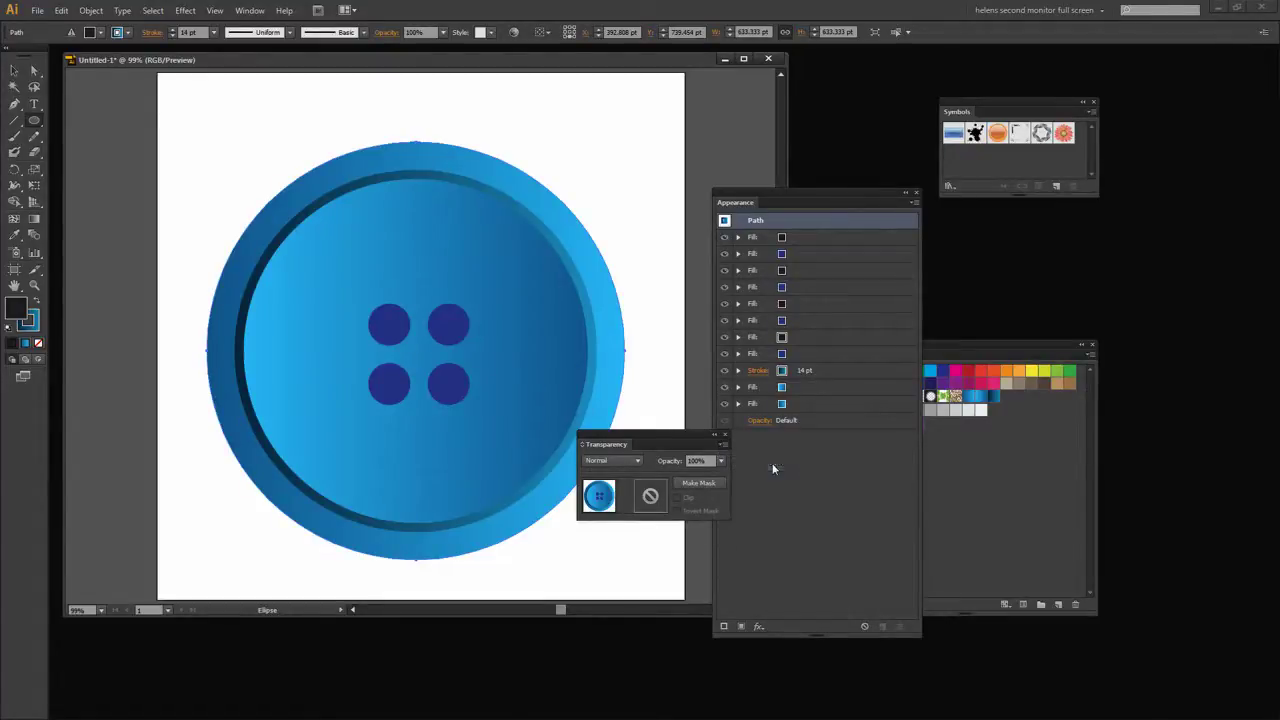
click(720, 447)
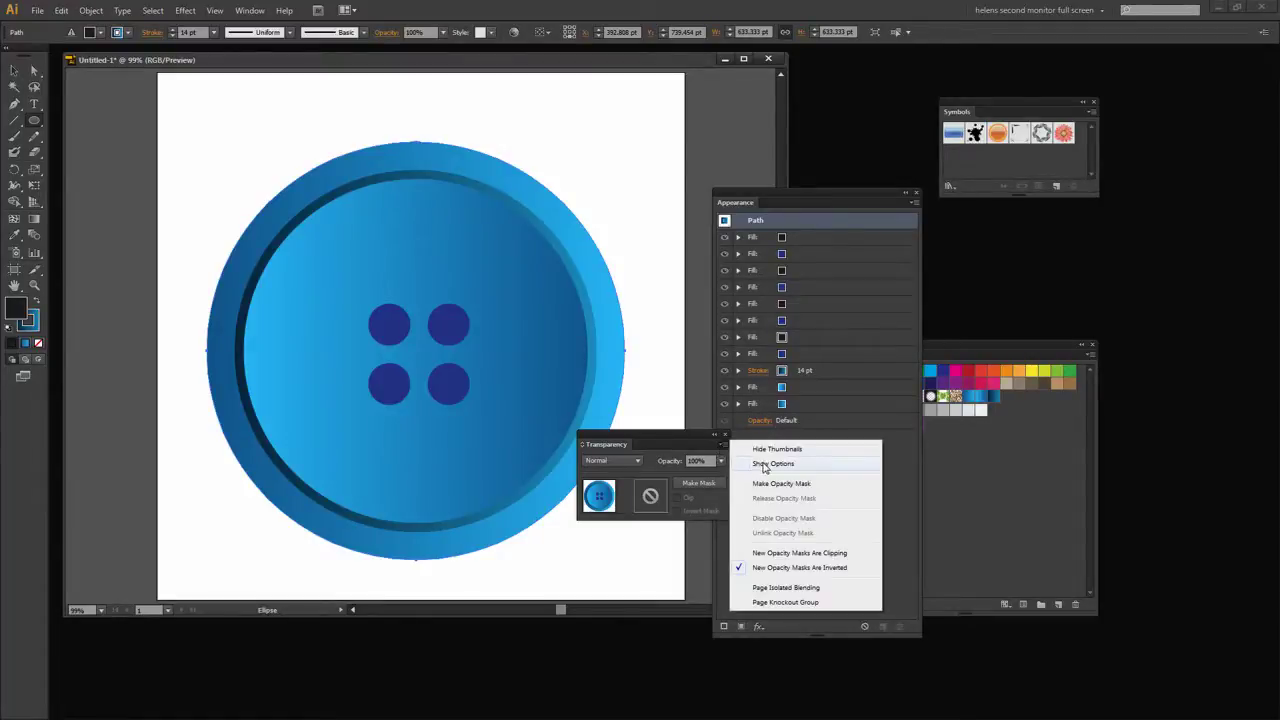
click(763, 465)
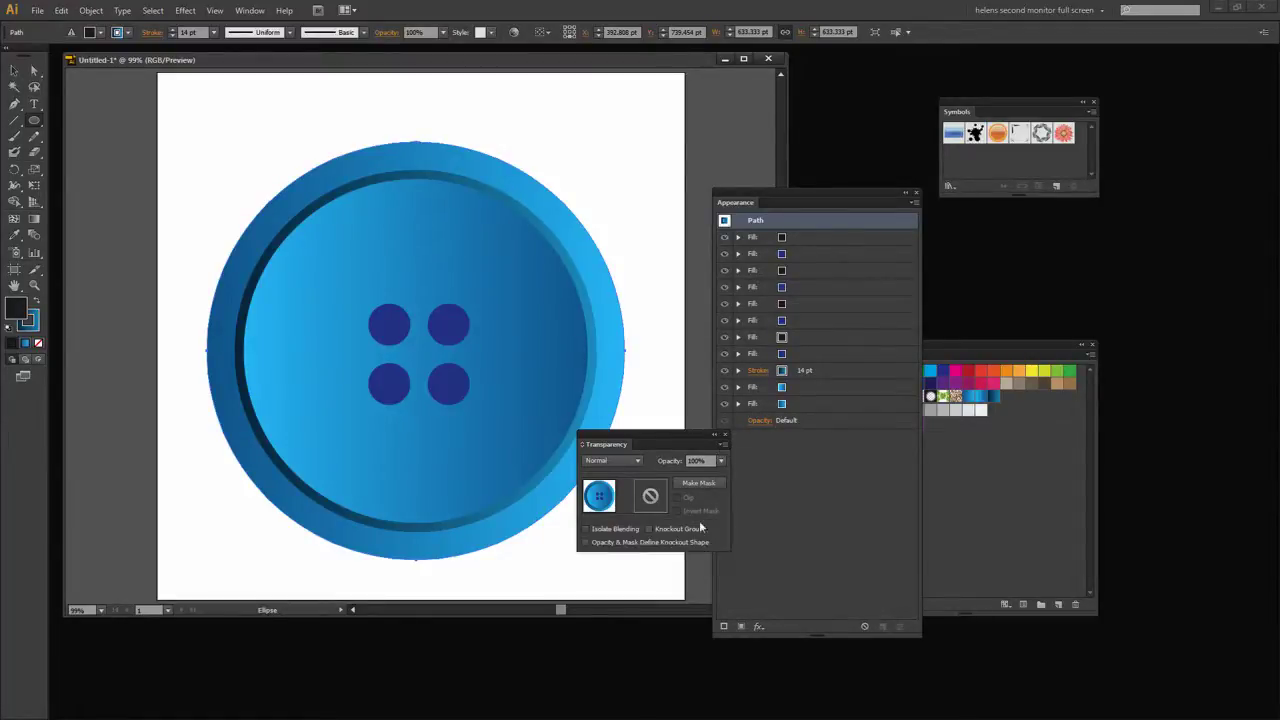
Step: Turn on Knockout Group in Transparency, then dock and close the panel
click(649, 529)
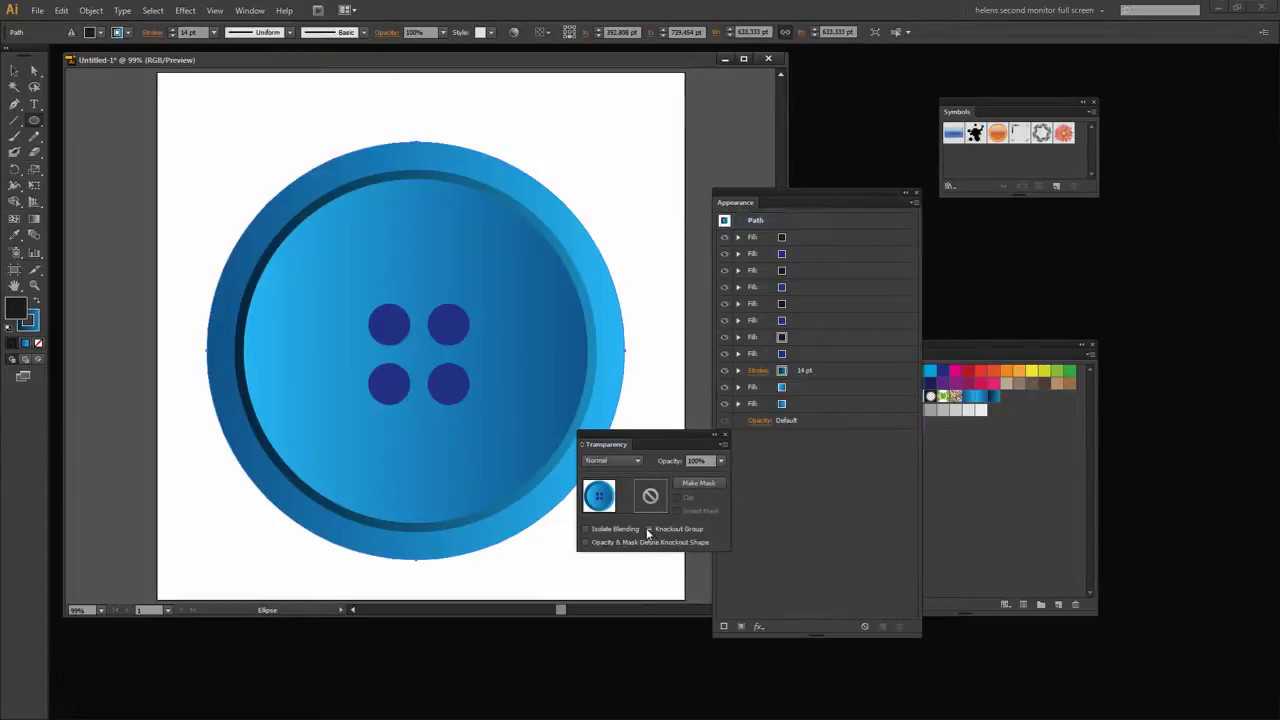
click(647, 529)
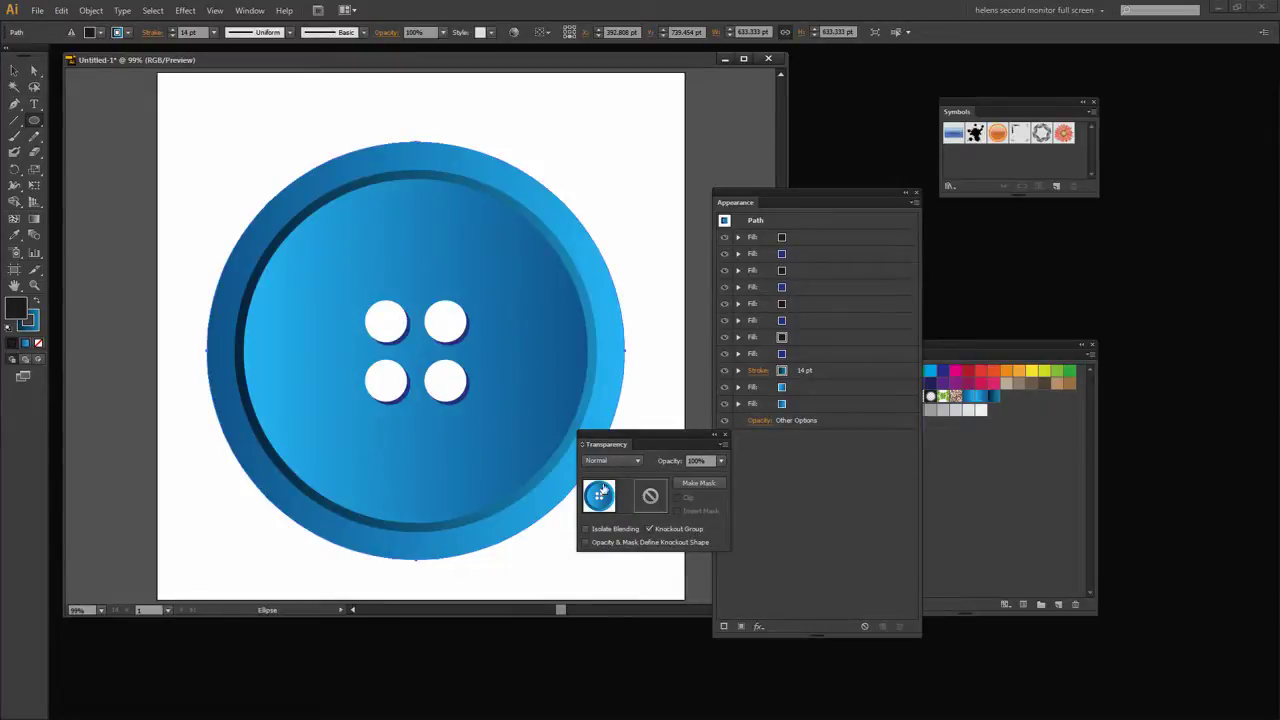
drag(612, 437, 745, 485)
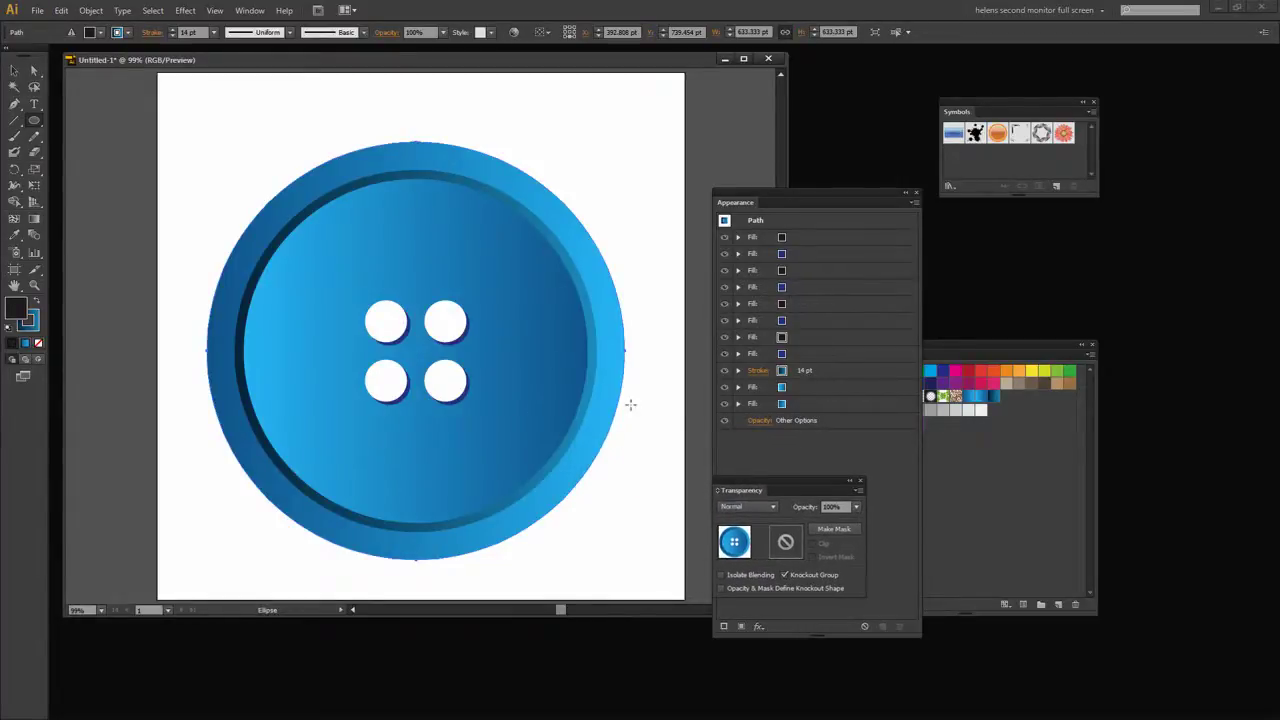
click(860, 483)
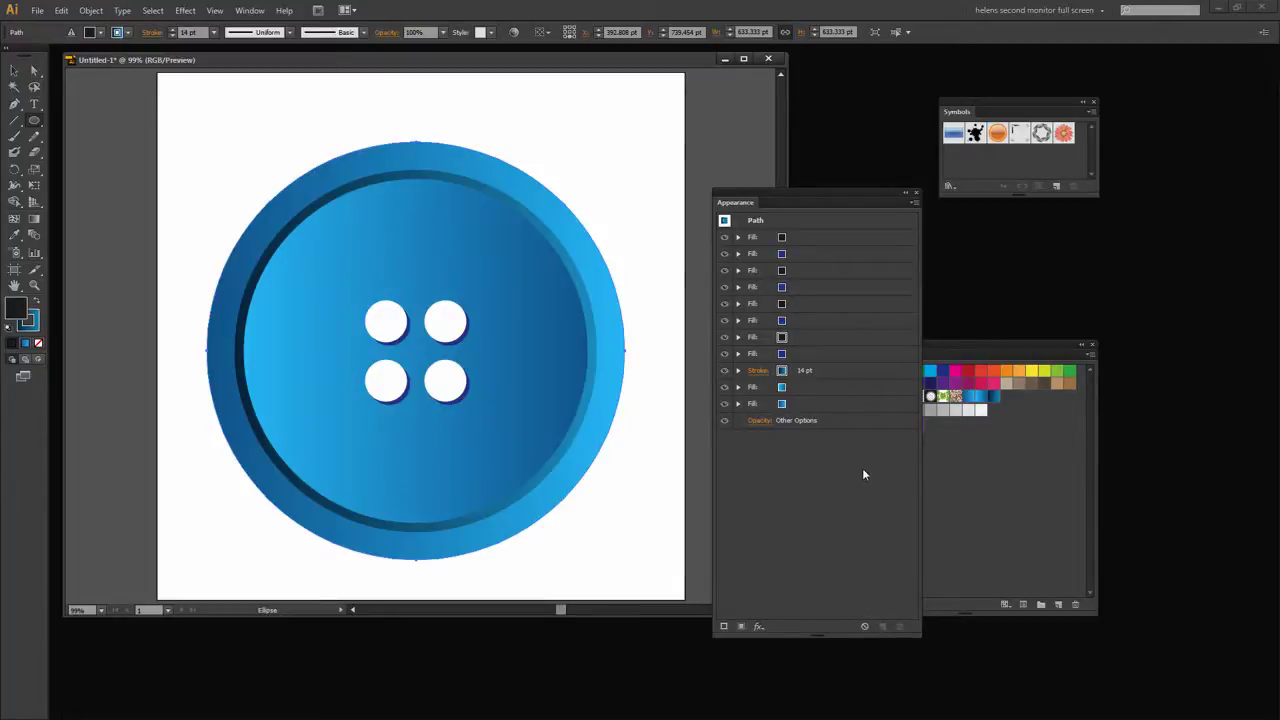
Step: Add a multiply Drop Shadow (75%, 7 pt offsets, 5 pt blur) colored greyish dark brown
click(802, 221)
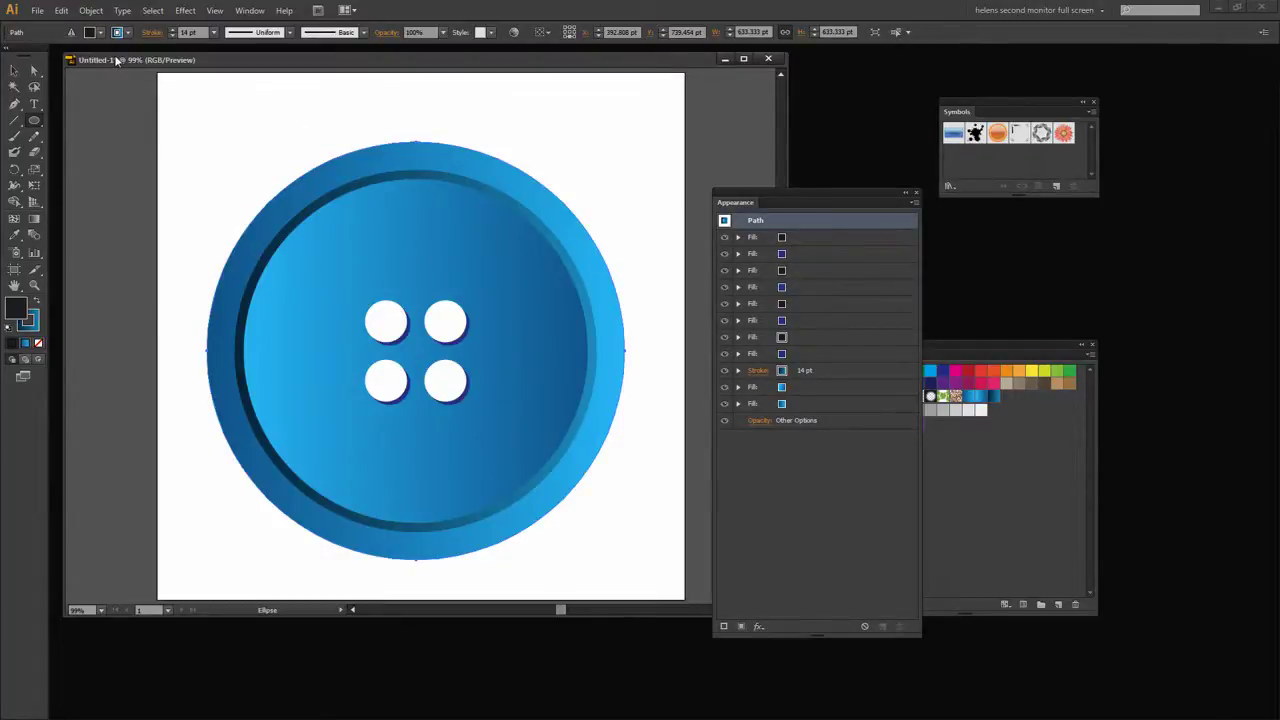
click(186, 10)
mouse_move(196, 155)
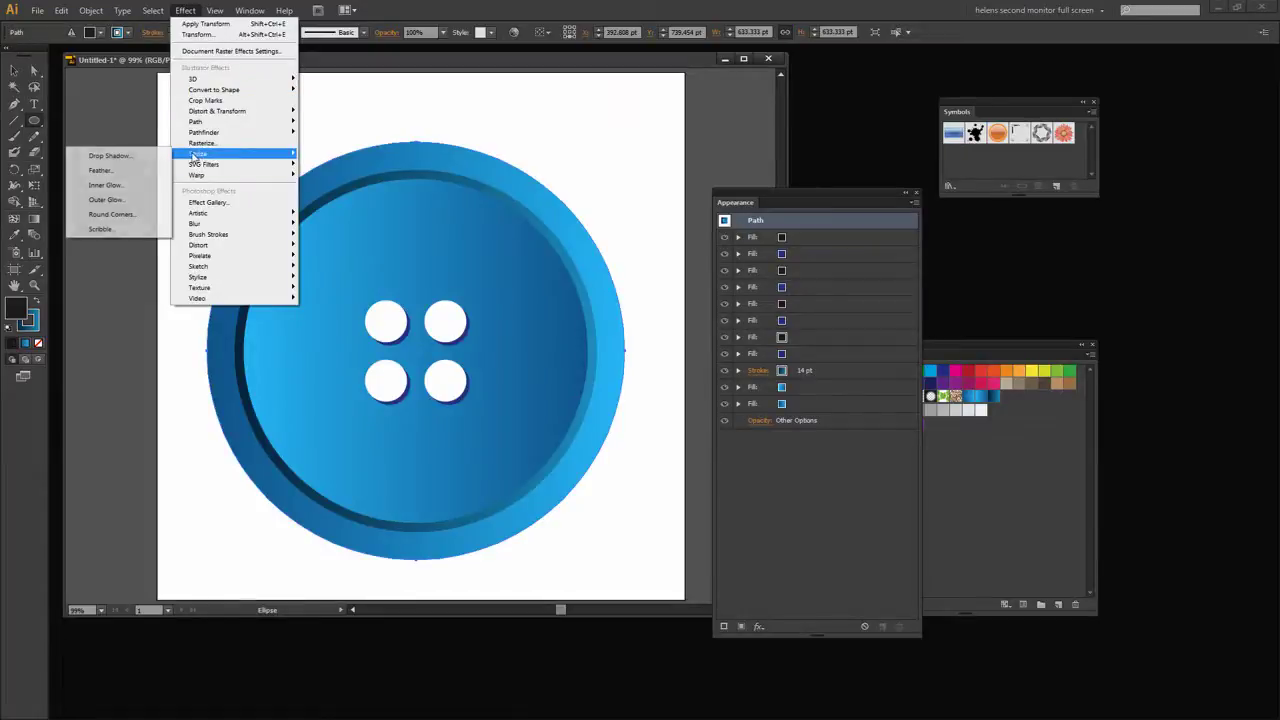
click(111, 156)
click(695, 349)
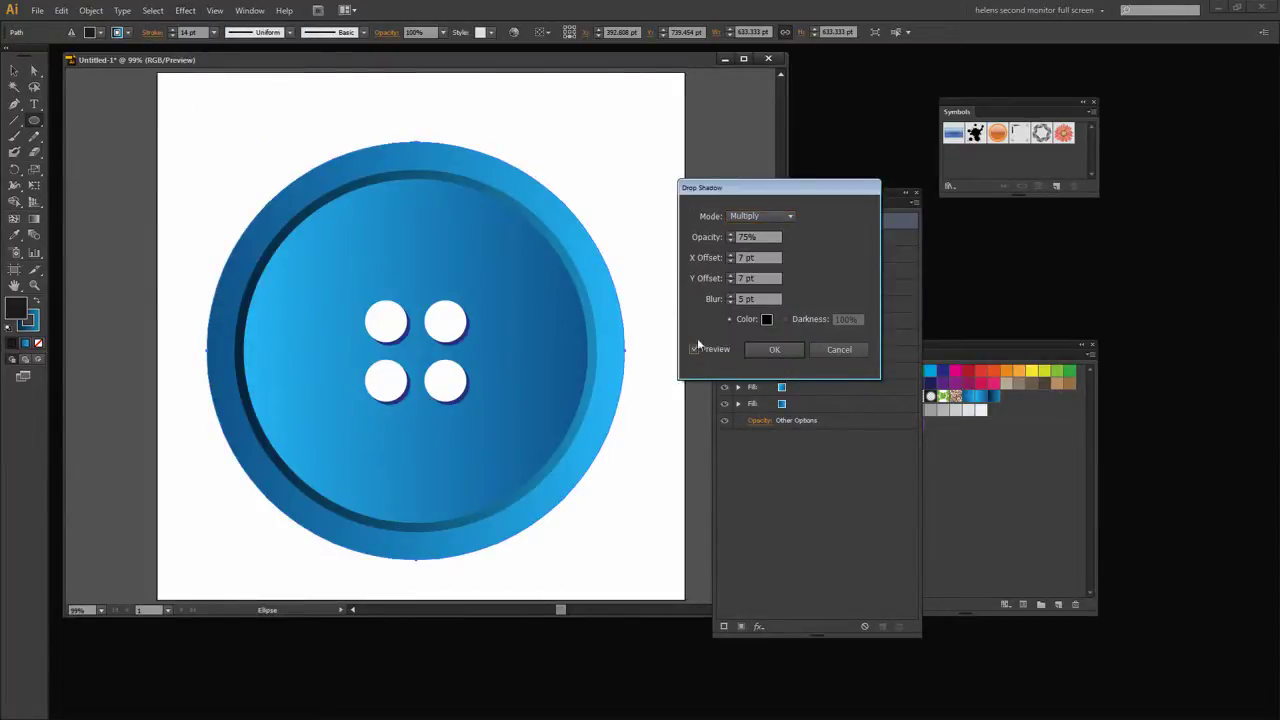
click(767, 319)
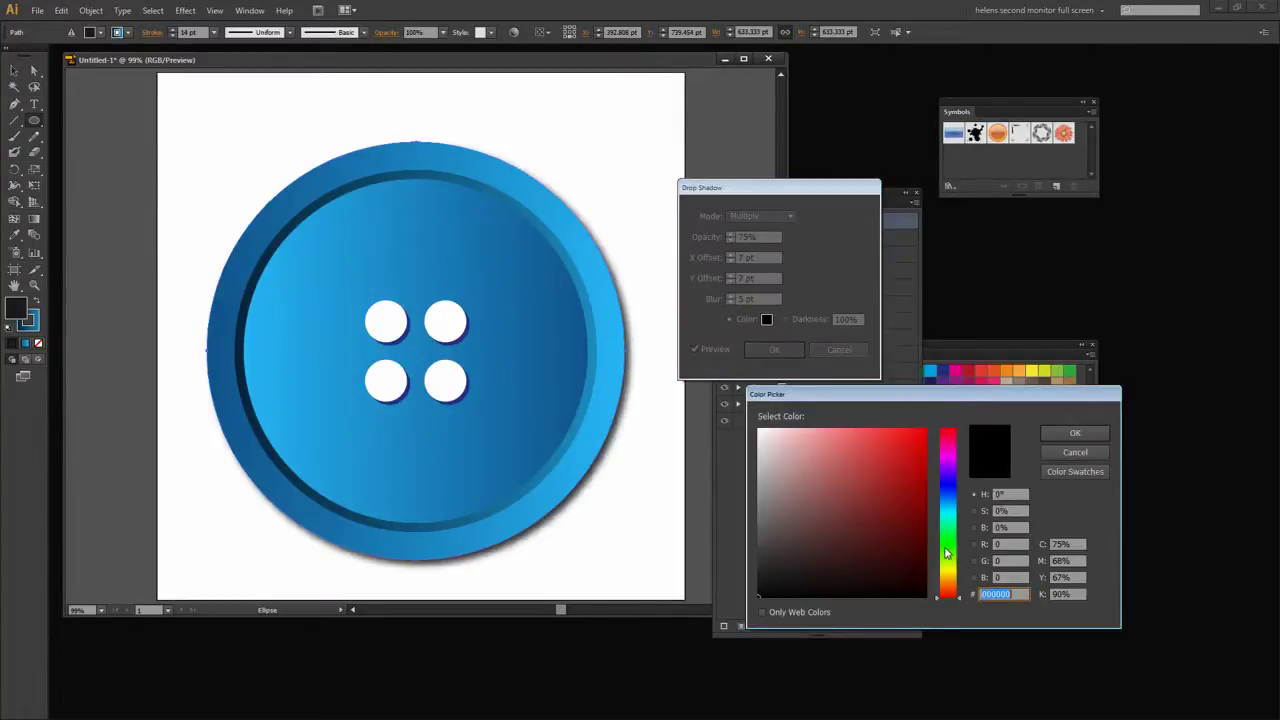
click(950, 580)
click(858, 537)
drag(858, 537, 797, 542)
key(Tab)
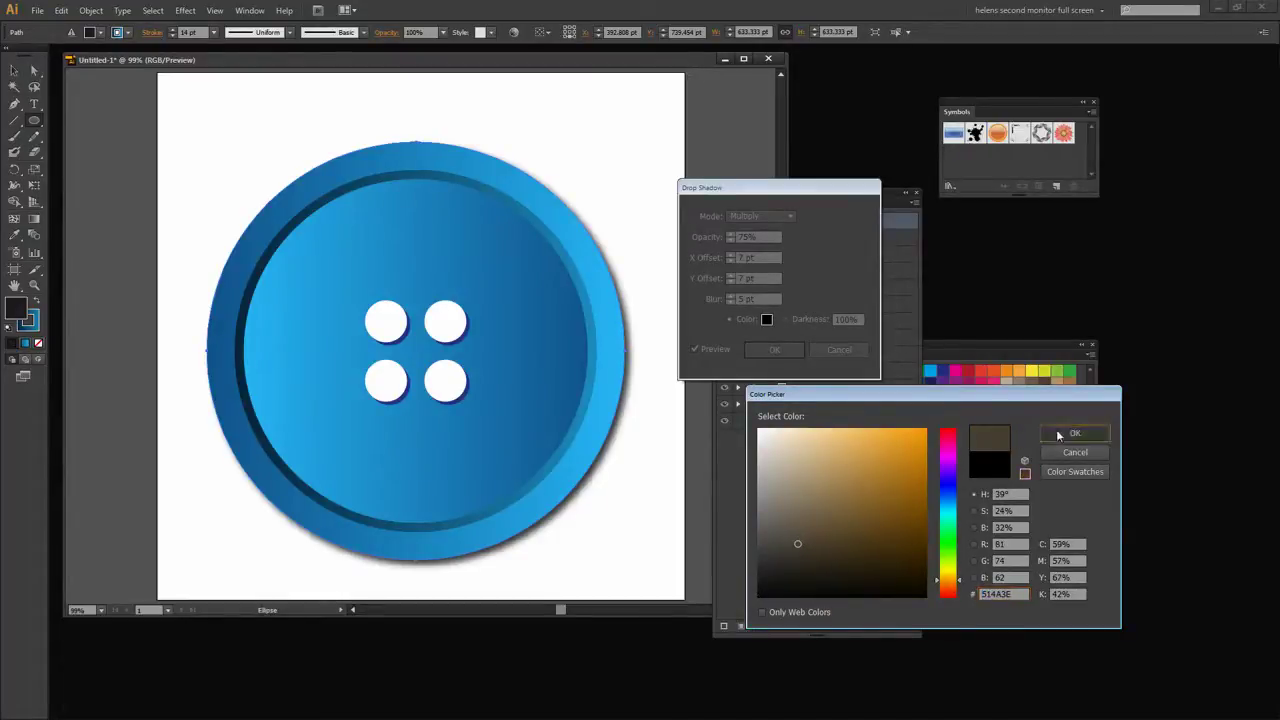
key(Return)
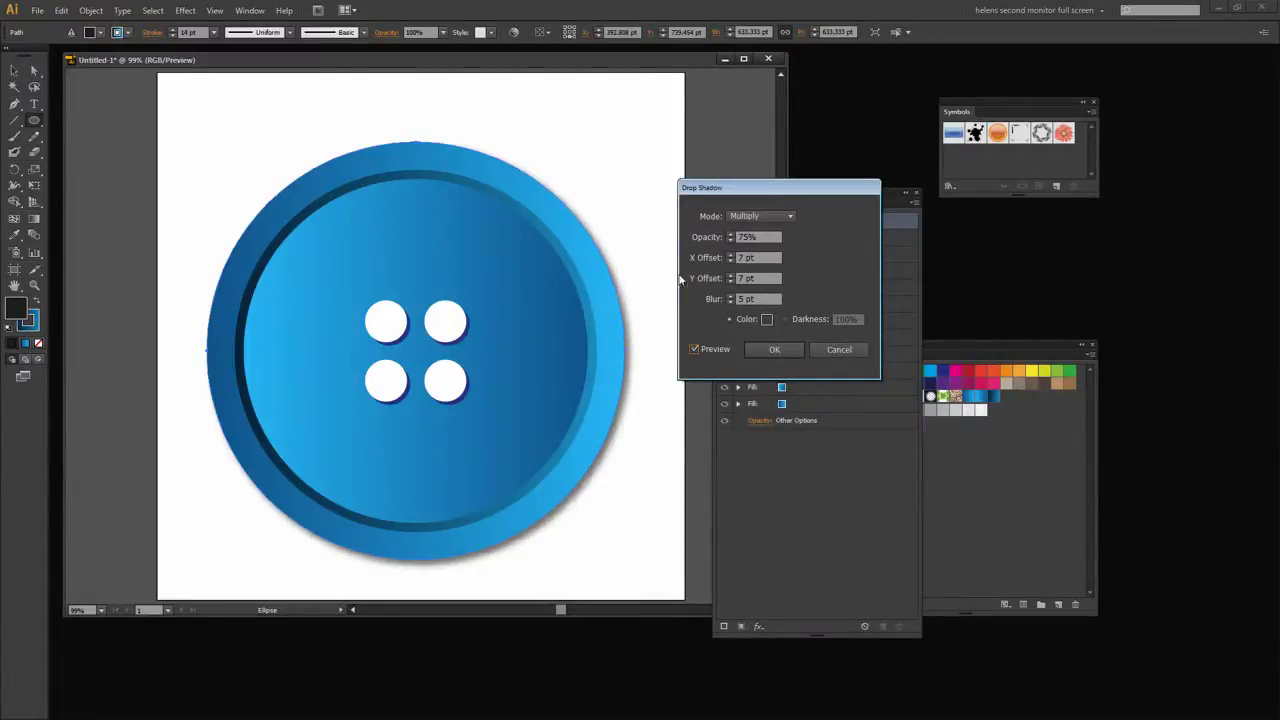
Step: Apply the brown drop shadow and select the whole button
click(774, 351)
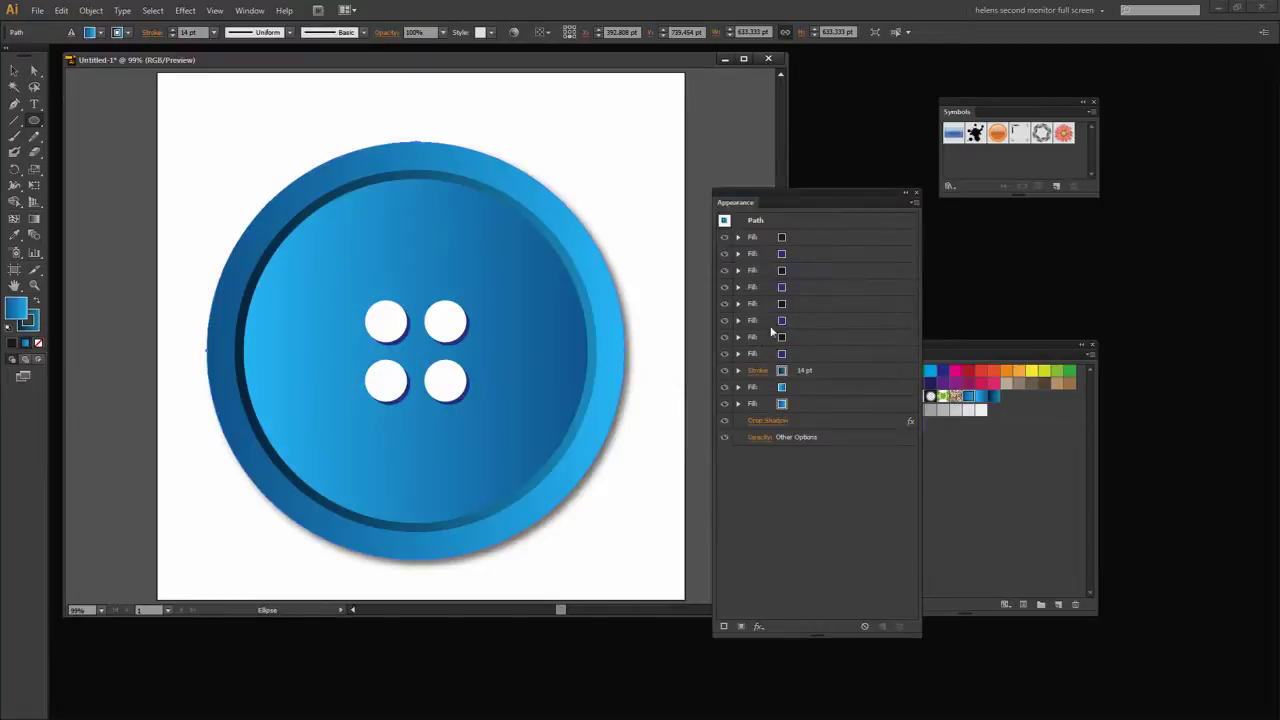
drag(759, 190, 1010, 238)
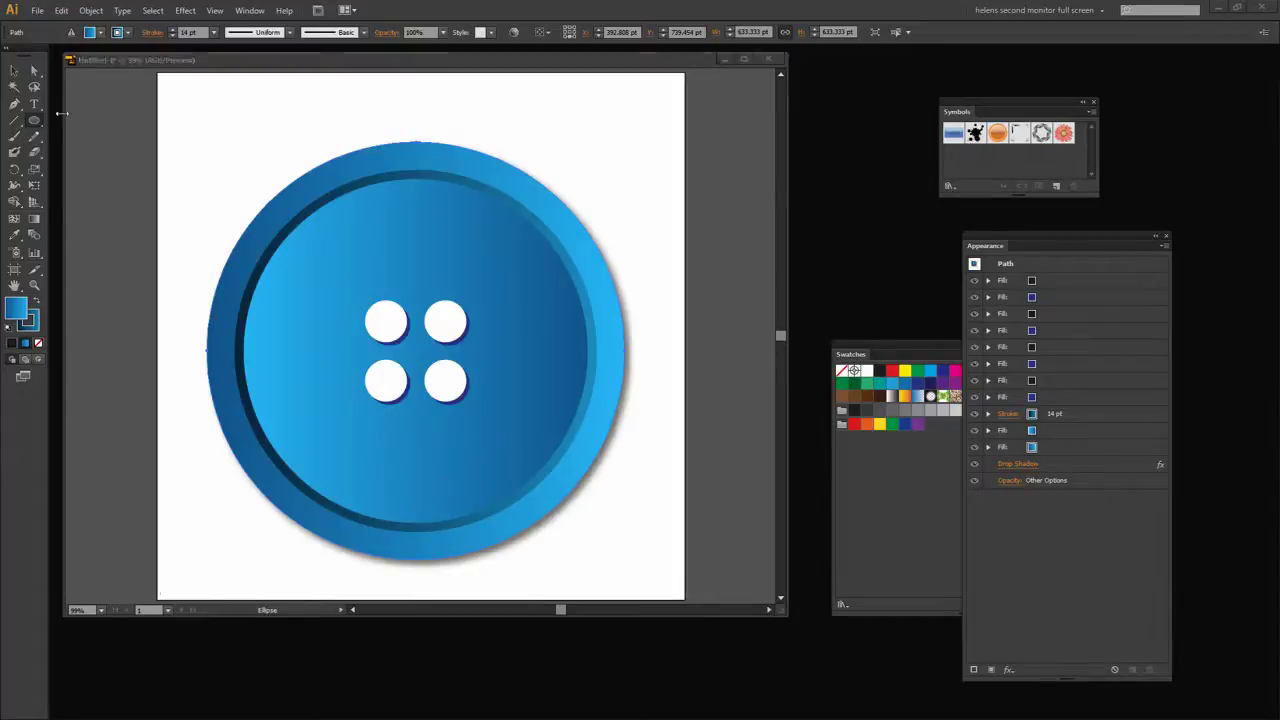
click(14, 70)
click(377, 335)
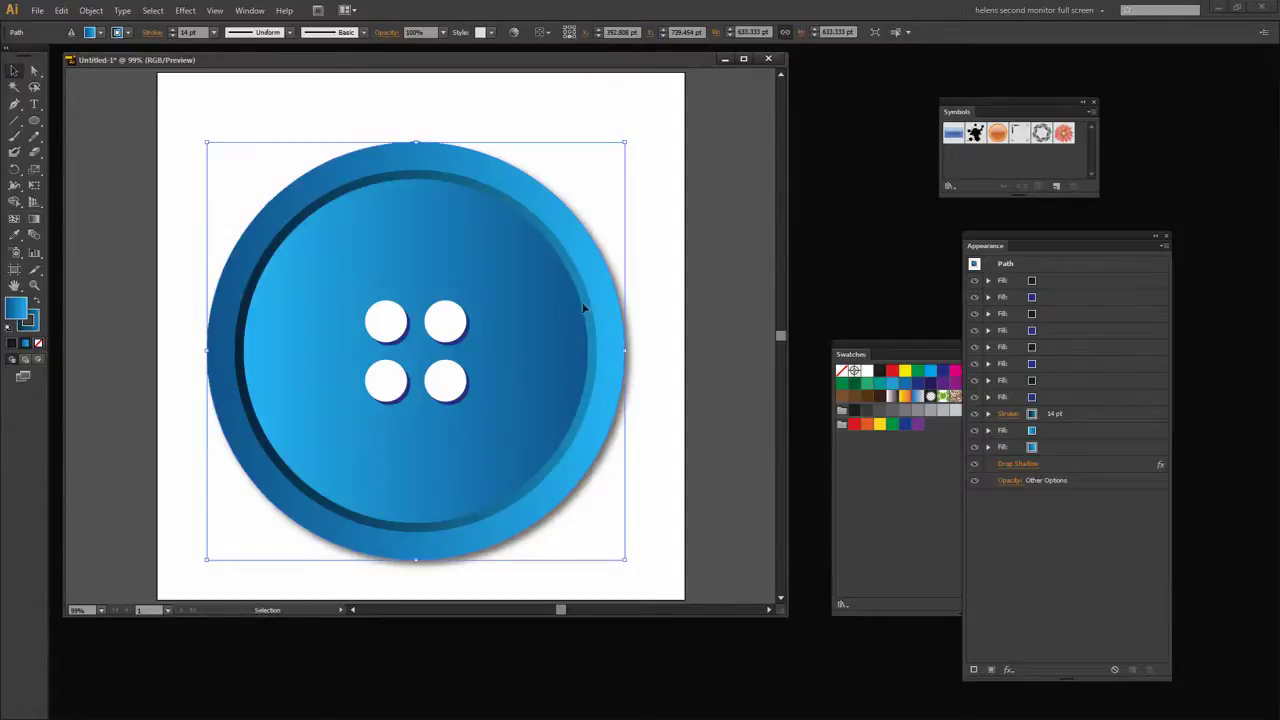
Step: Drag the button into the Symbols panel and accept the defaults as New Symbol
drag(976, 110, 881, 78)
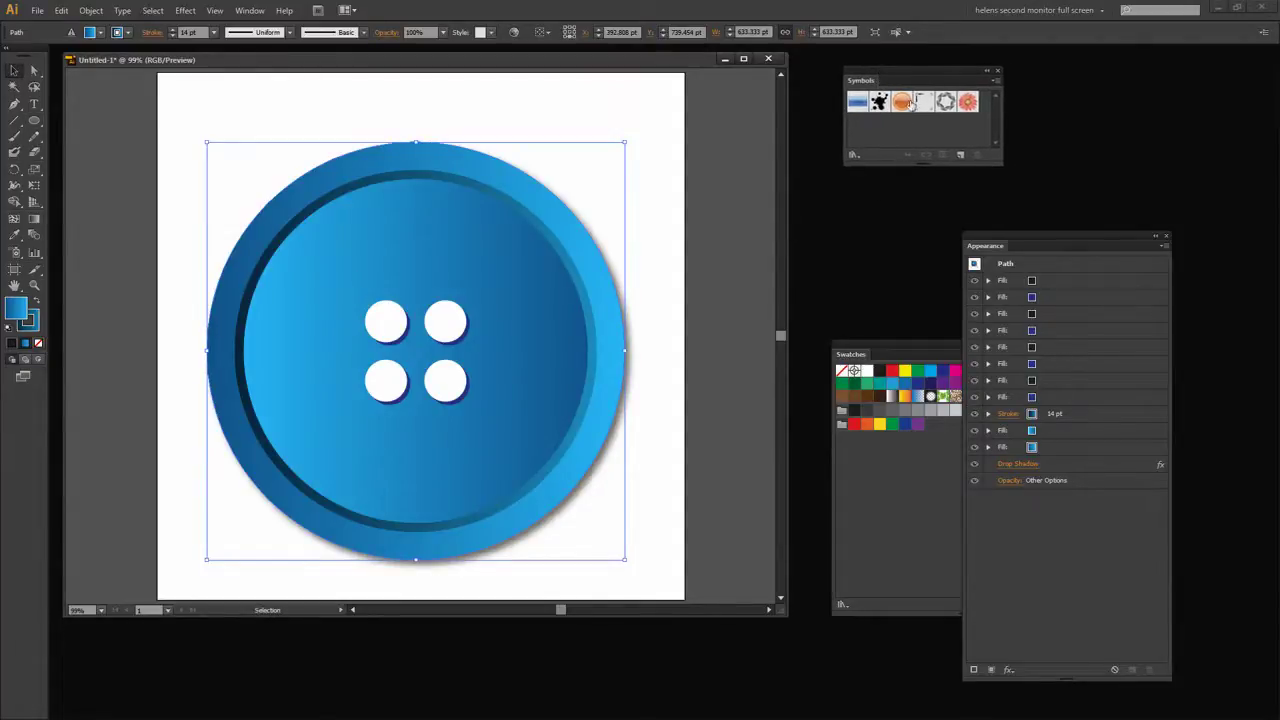
click(250, 10)
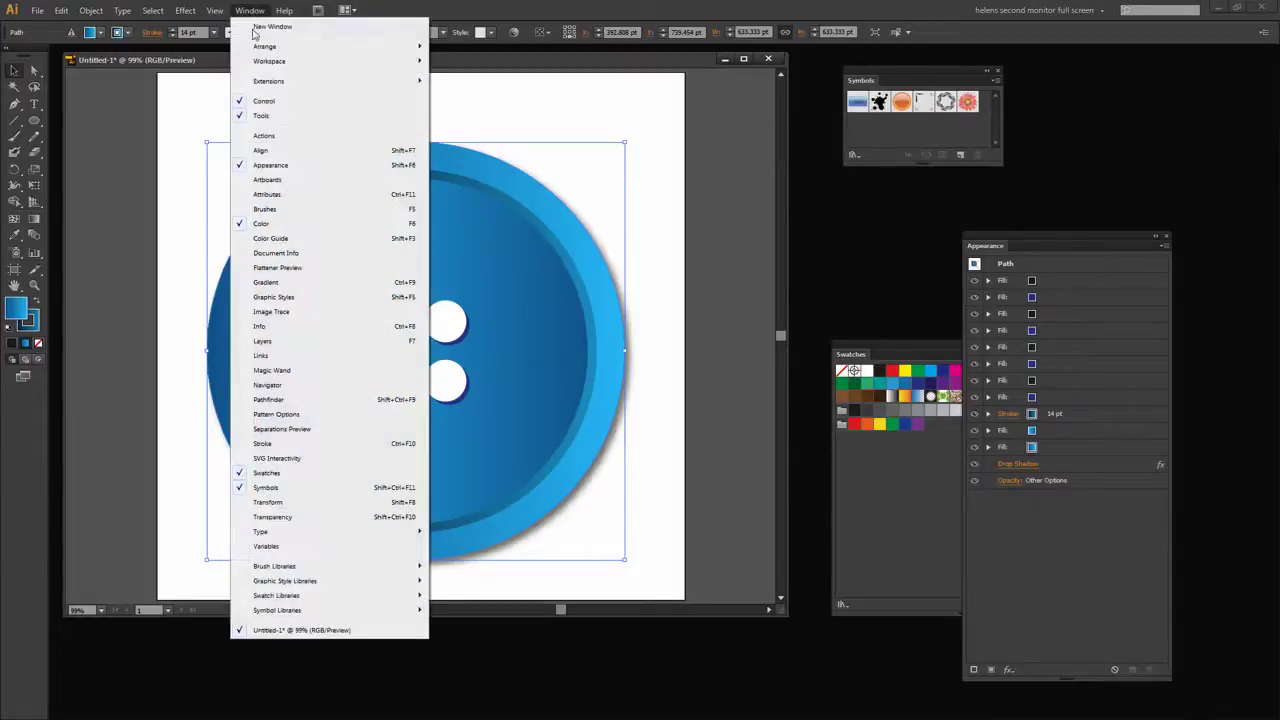
click(552, 55)
drag(494, 301, 975, 131)
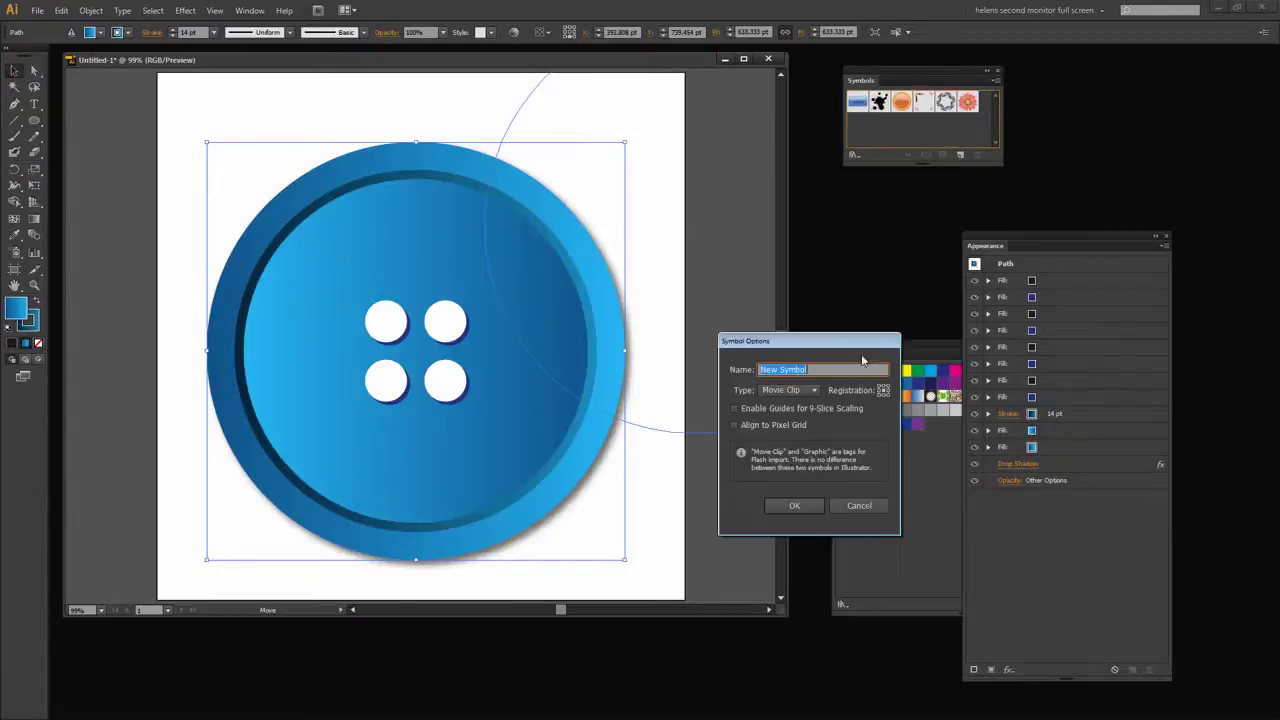
click(790, 507)
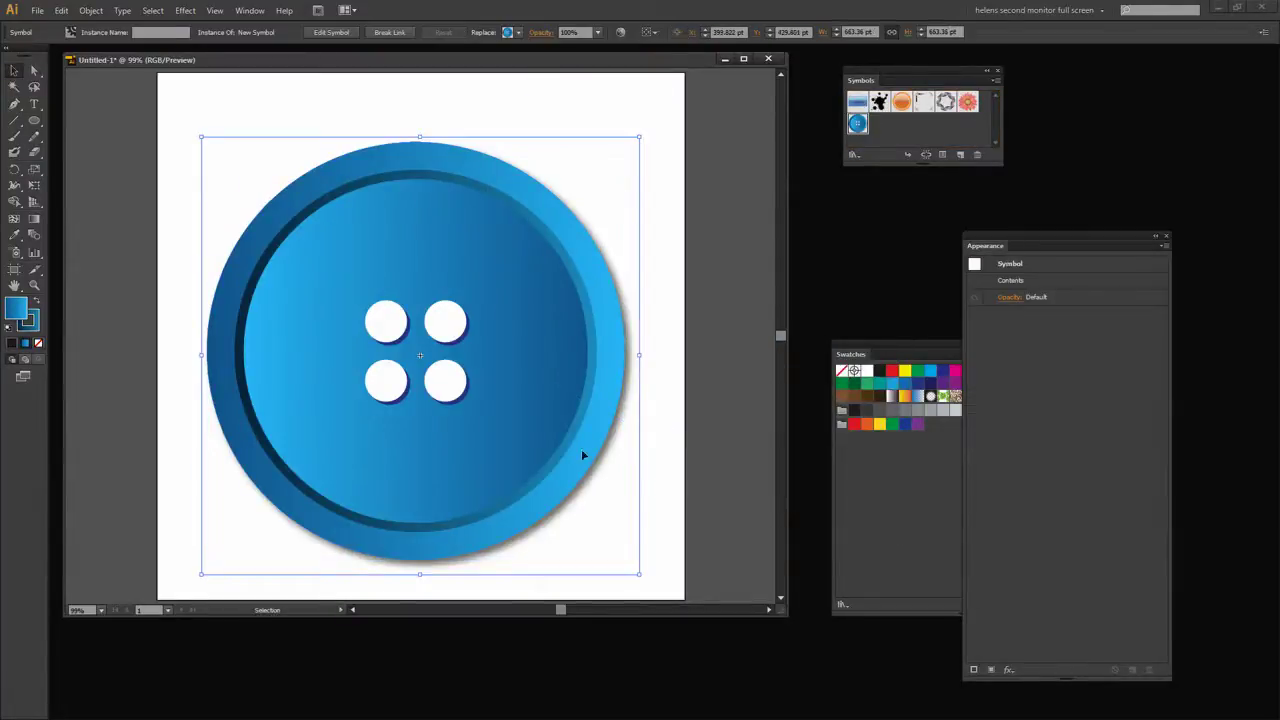
Step: Delete the button instance from the artboard and set the fill to green
key(Delete)
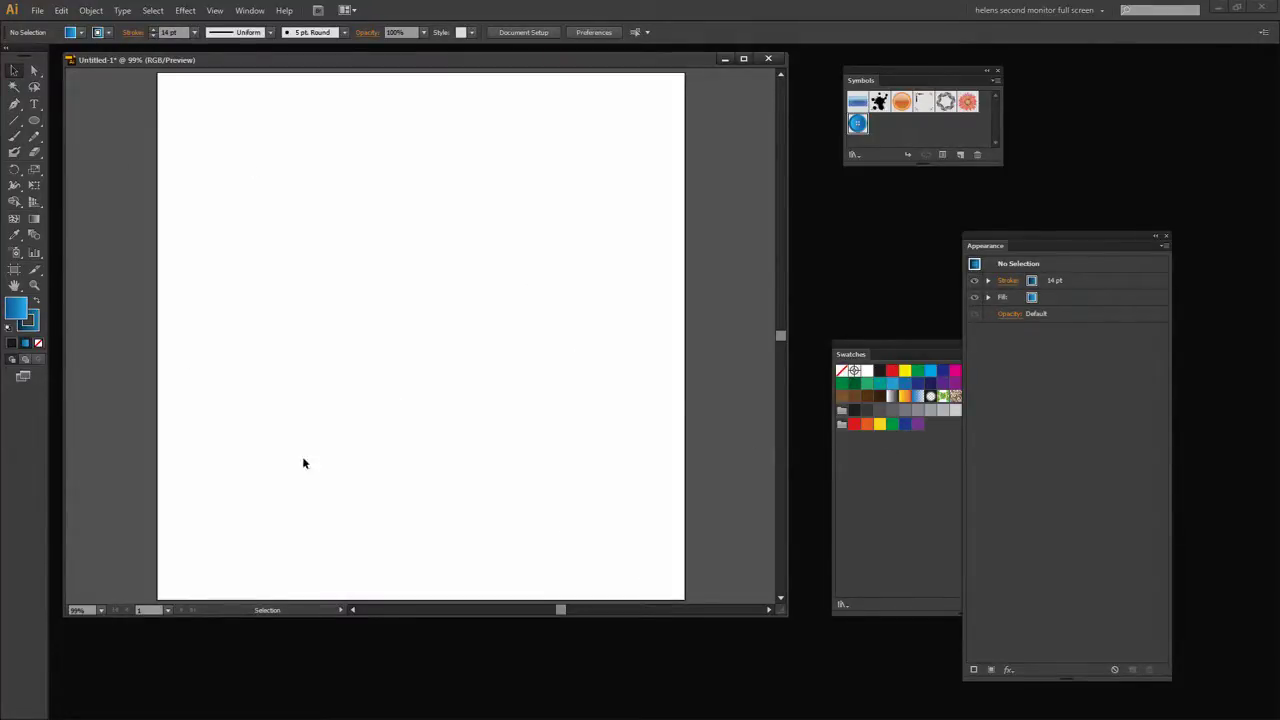
drag(935, 354, 902, 282)
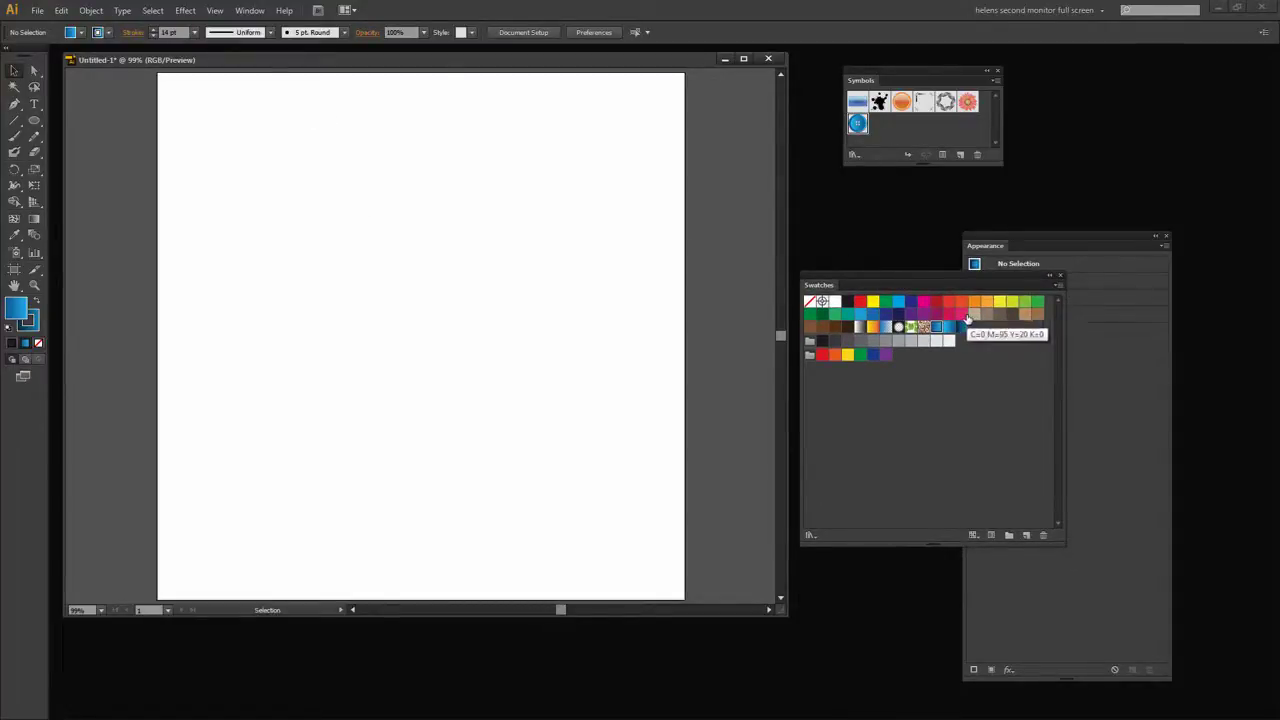
click(1023, 304)
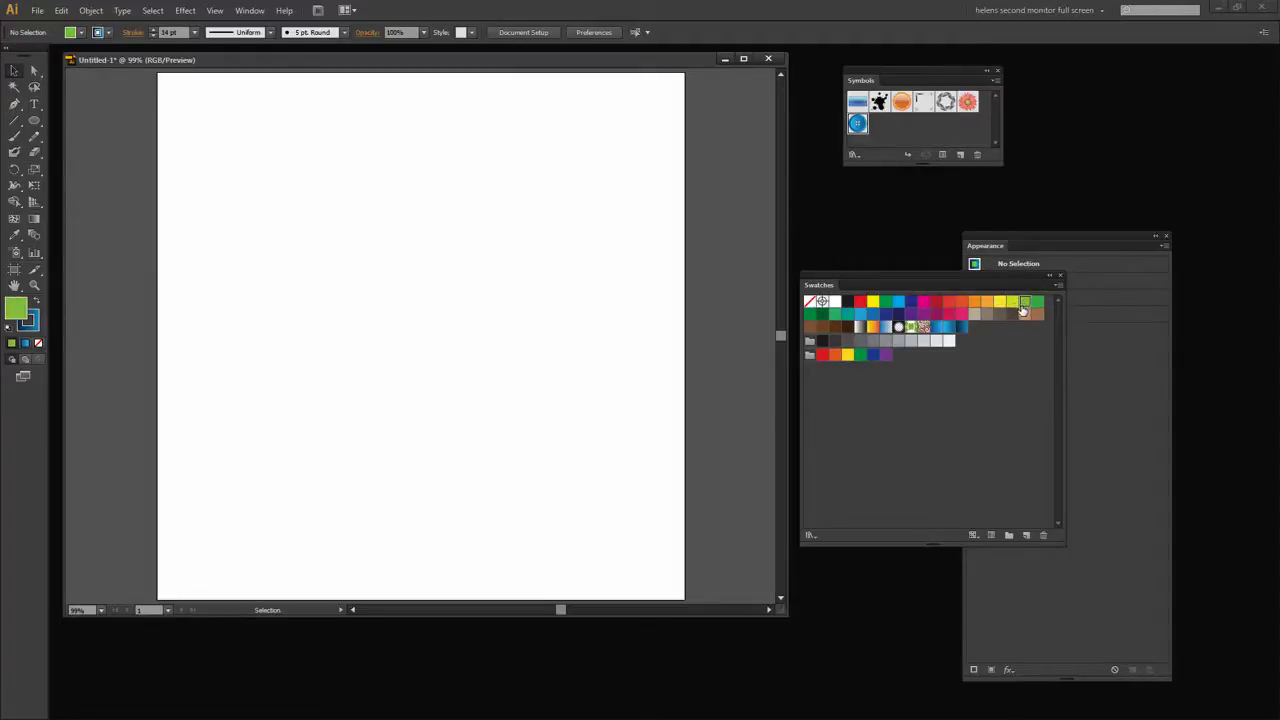
Step: Run the script that draws an artboard-size rectangle and reveal Appearance's stroke, fill and opacity rows
click(37, 11)
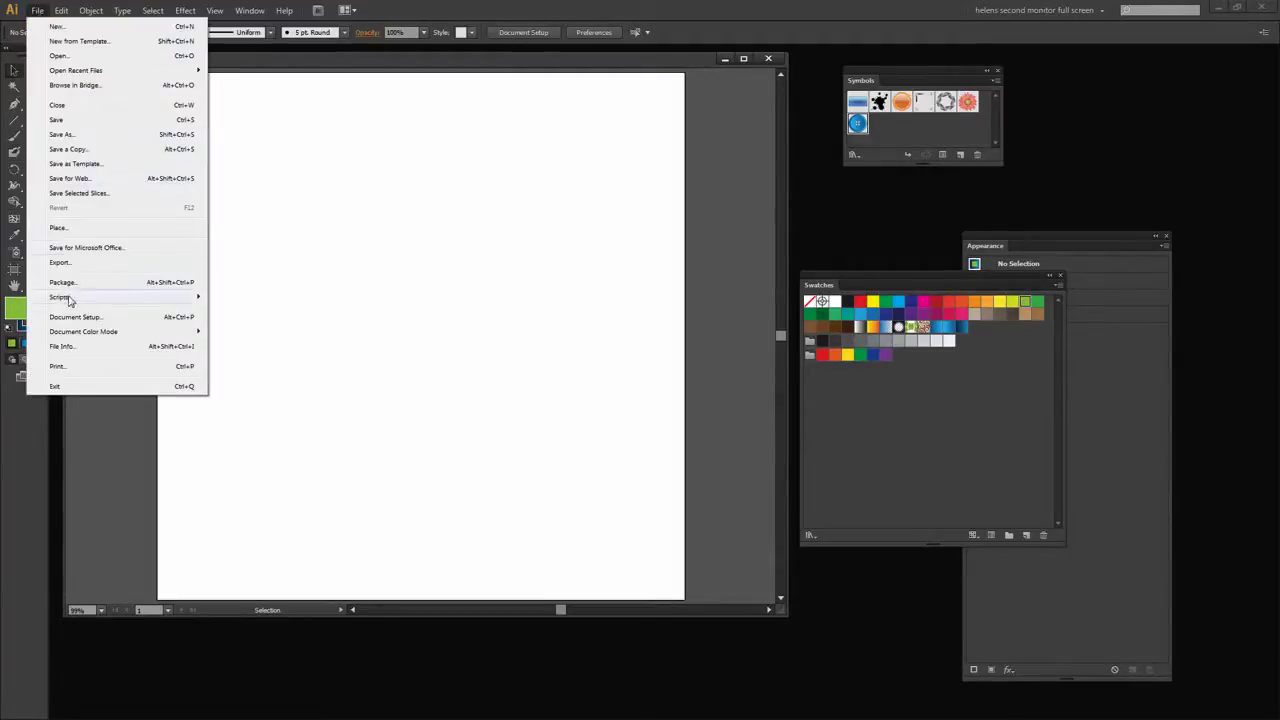
mouse_move(157, 301)
click(274, 148)
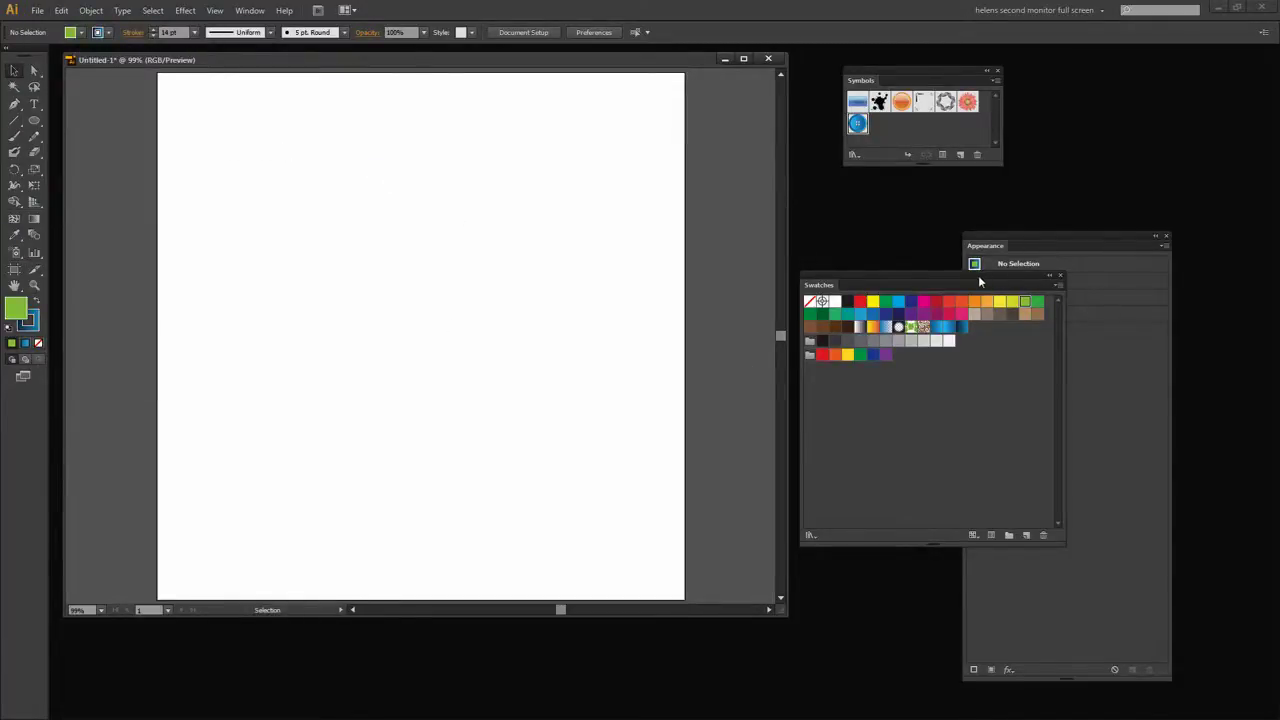
mouse_move(978, 282)
mouse_down()
mouse_move(1034, 417)
mouse_move(983, 391)
mouse_move(984, 375)
mouse_up()
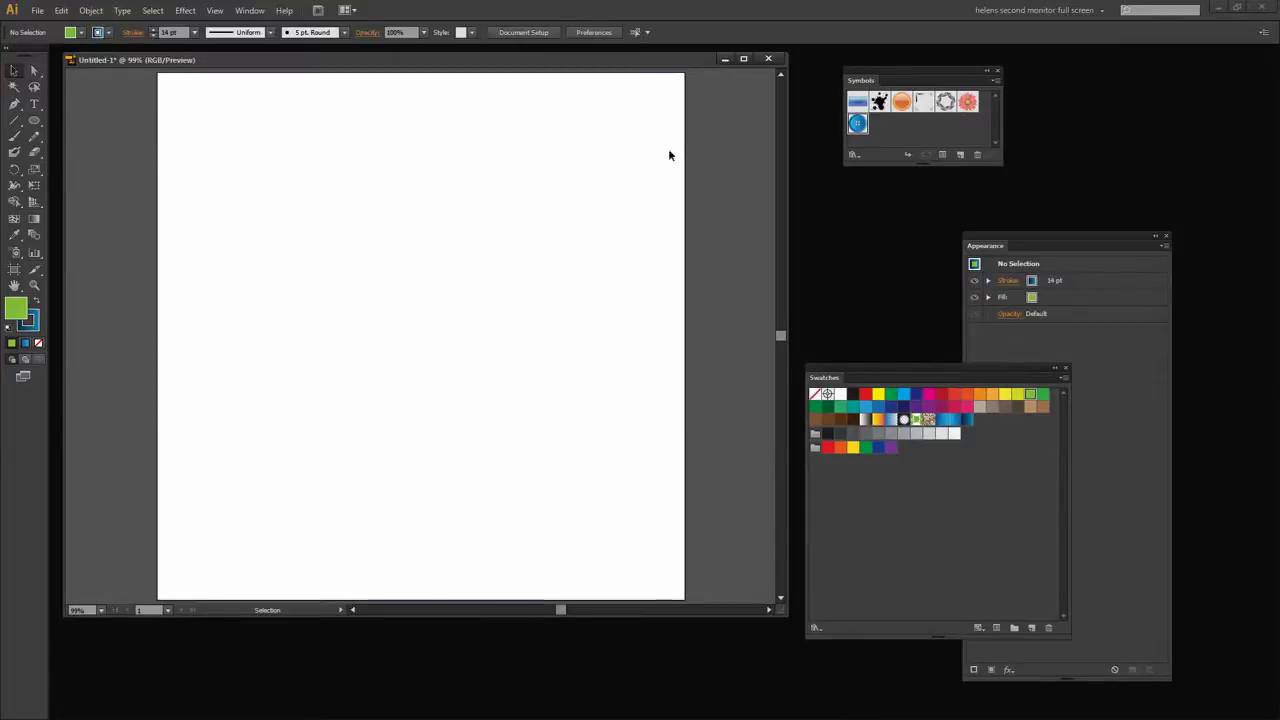
Step: Show Layers and fill the background rectangle in Layer 1 with green
click(249, 11)
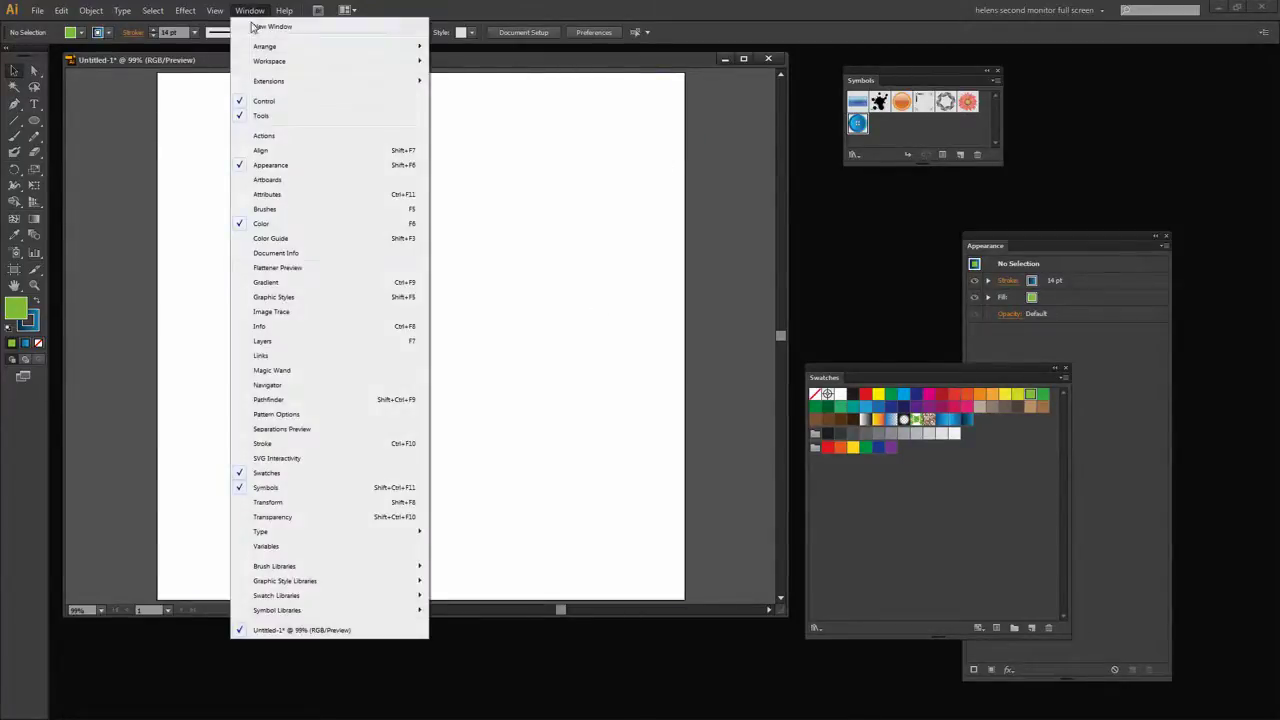
click(263, 341)
click(1001, 463)
click(1152, 477)
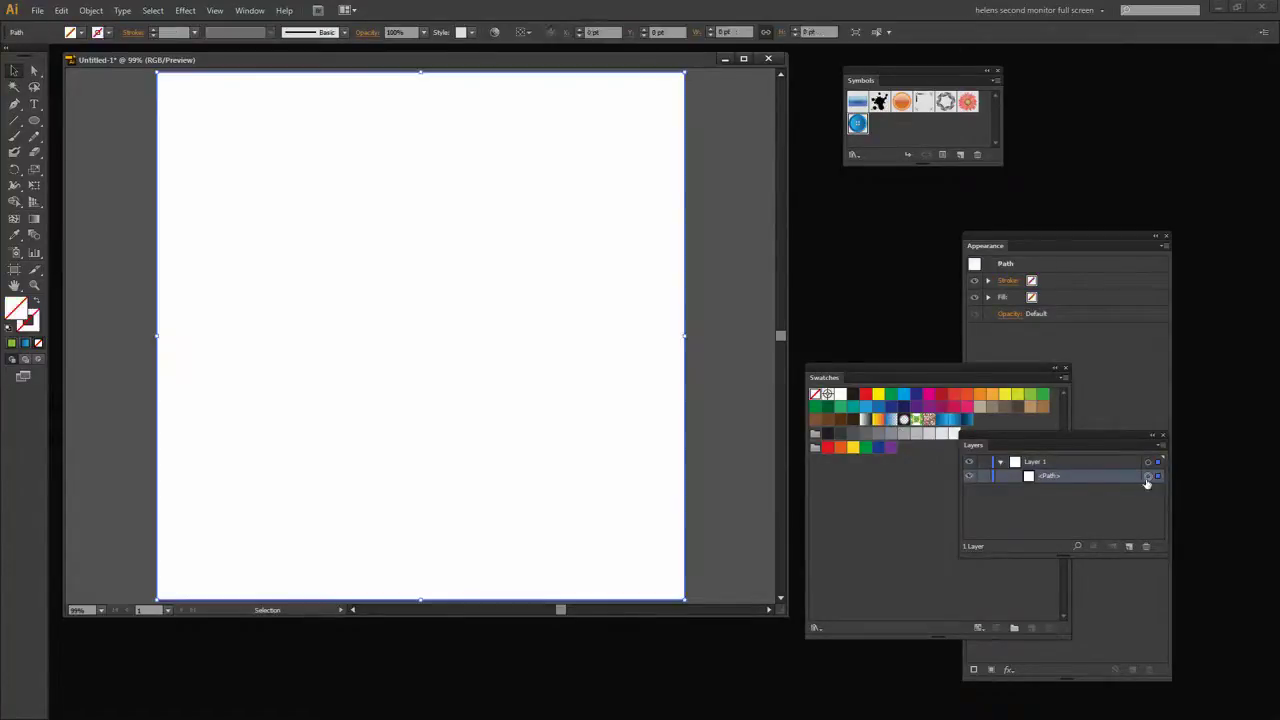
click(10, 345)
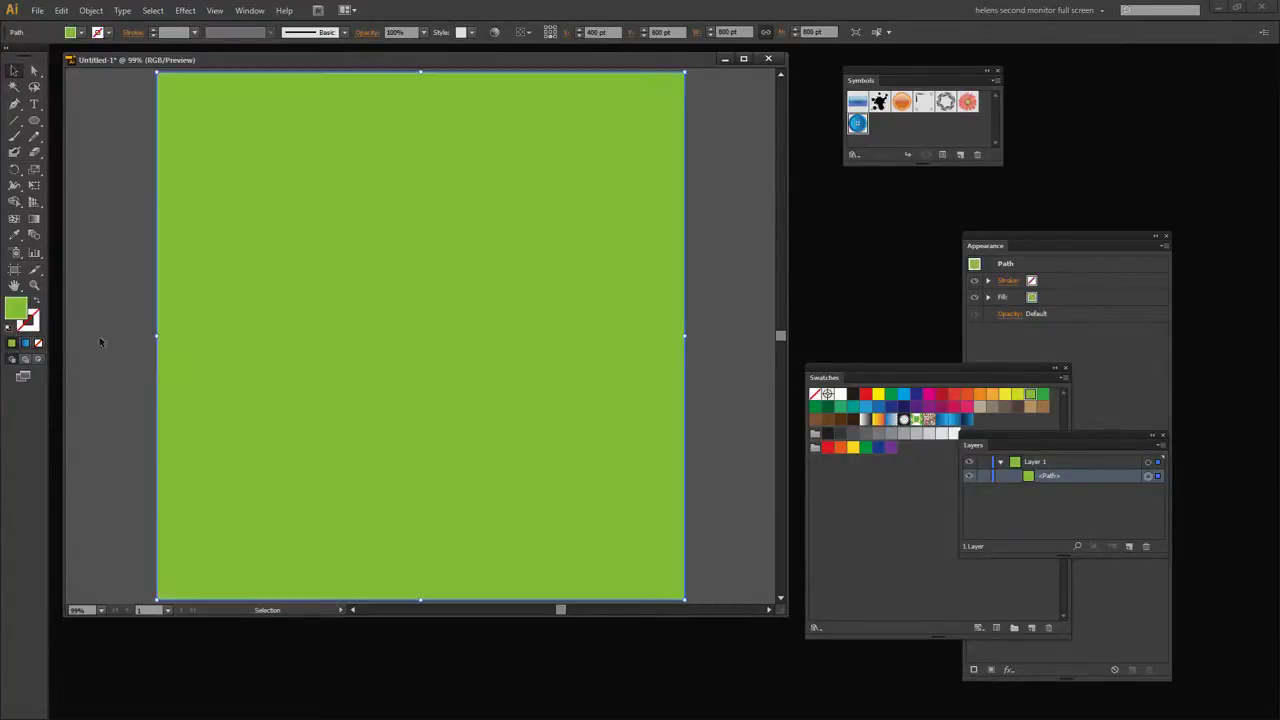
Step: Lock Layer 1, add Layer 2 above it, and collapse Layer 1
click(983, 462)
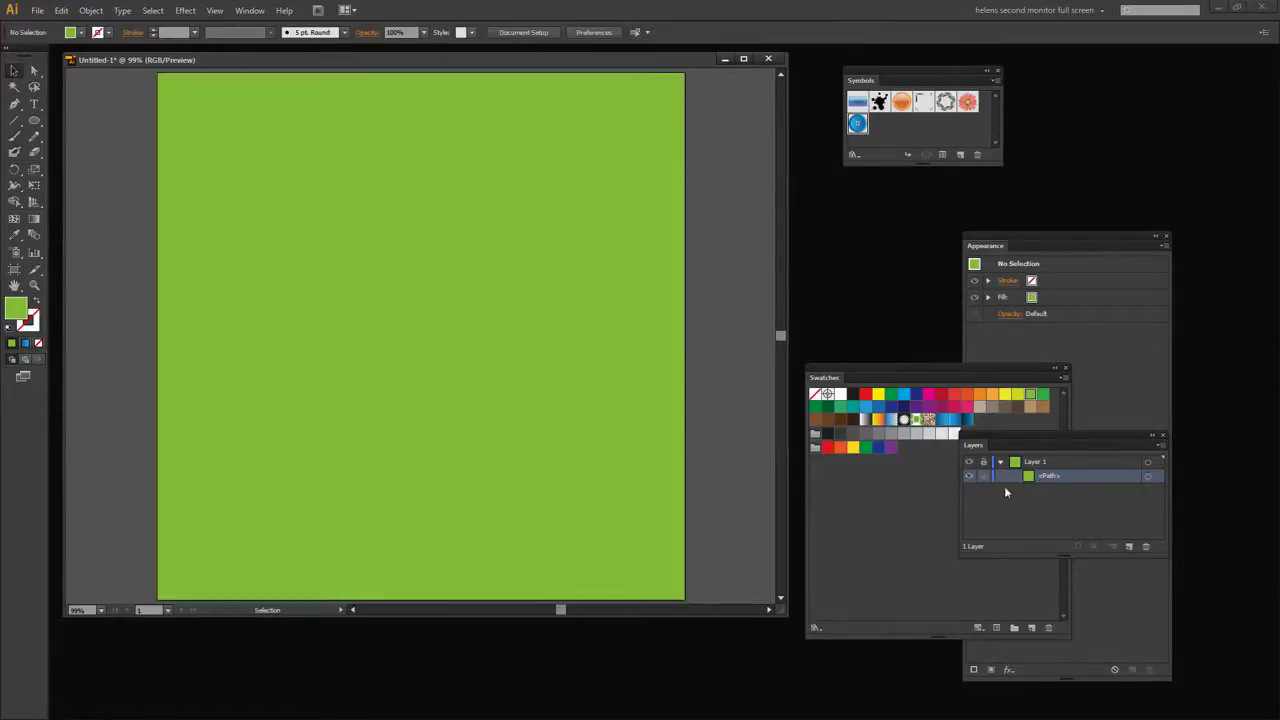
click(1129, 546)
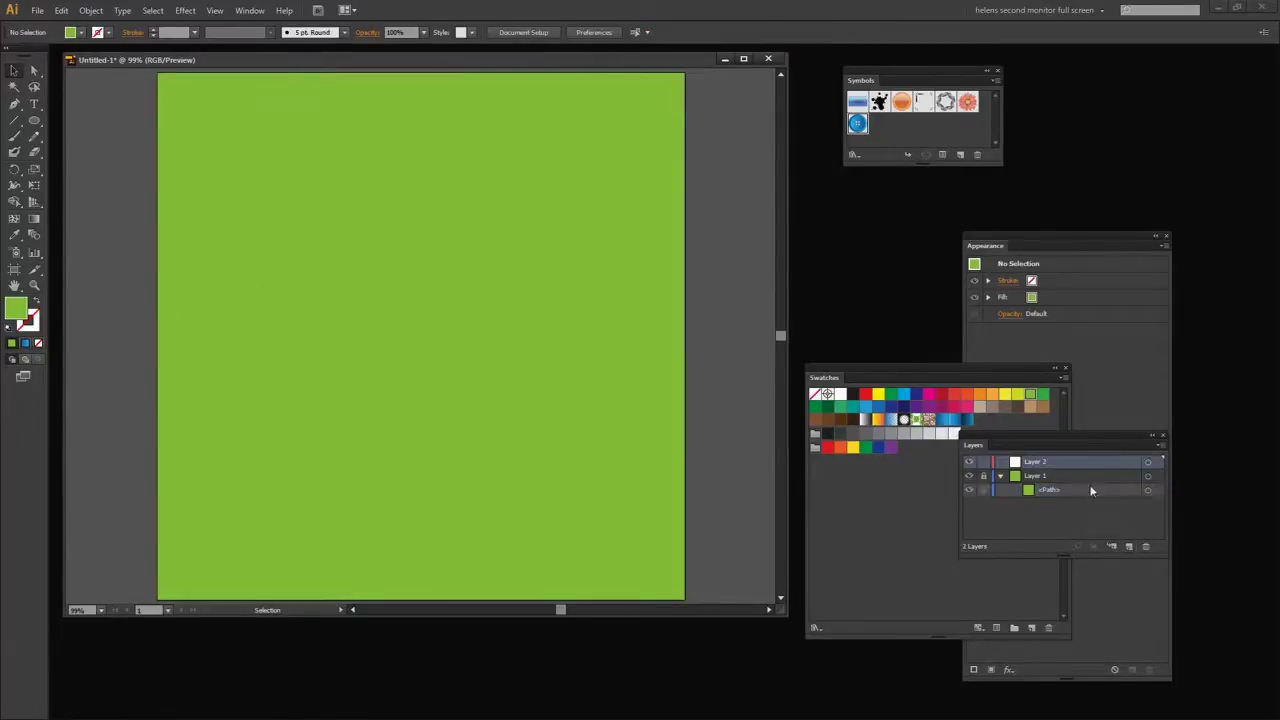
click(1000, 476)
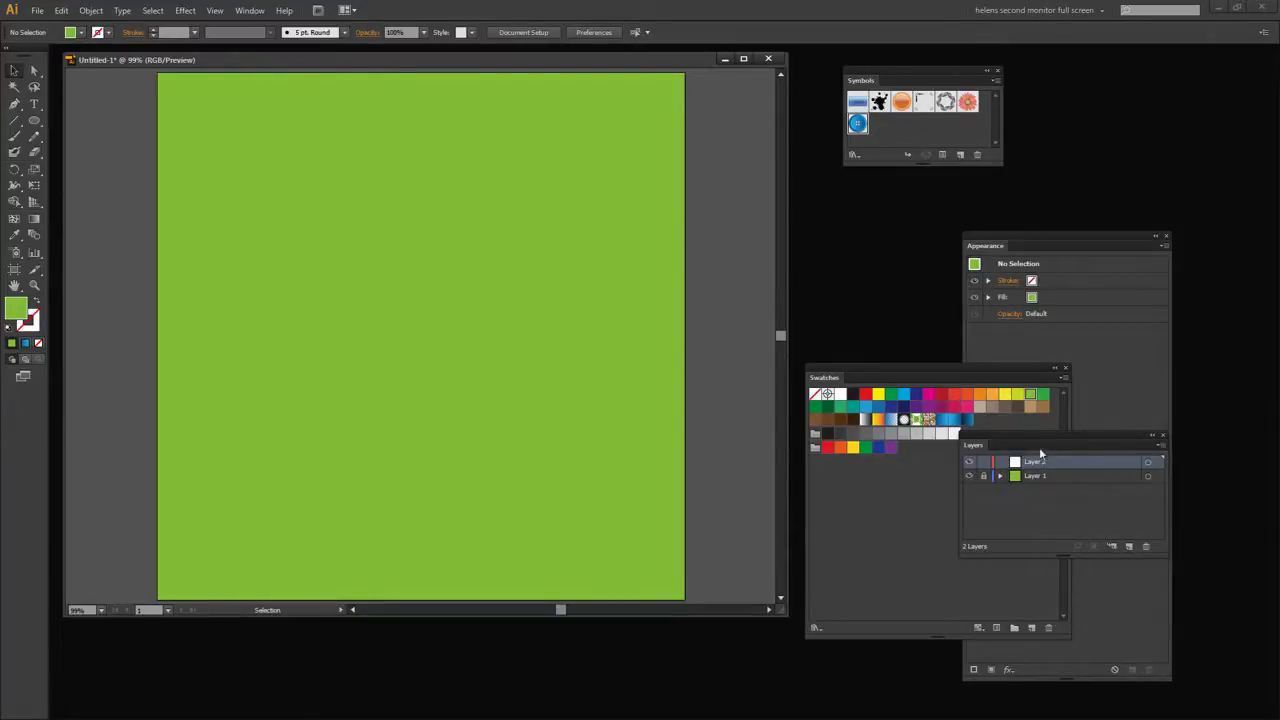
drag(1018, 437, 934, 479)
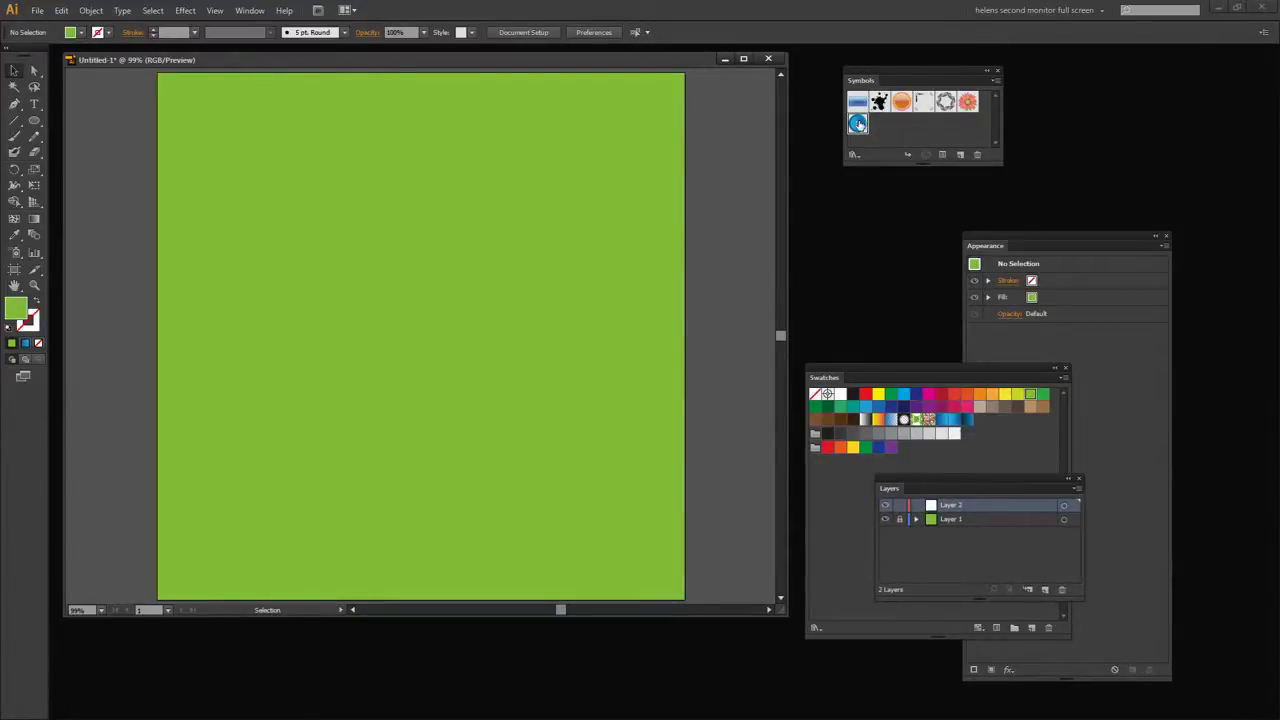
Step: Spray the blue button symbol across the upper and lower artboard with the Symbol Sprayer
click(857, 123)
click(15, 254)
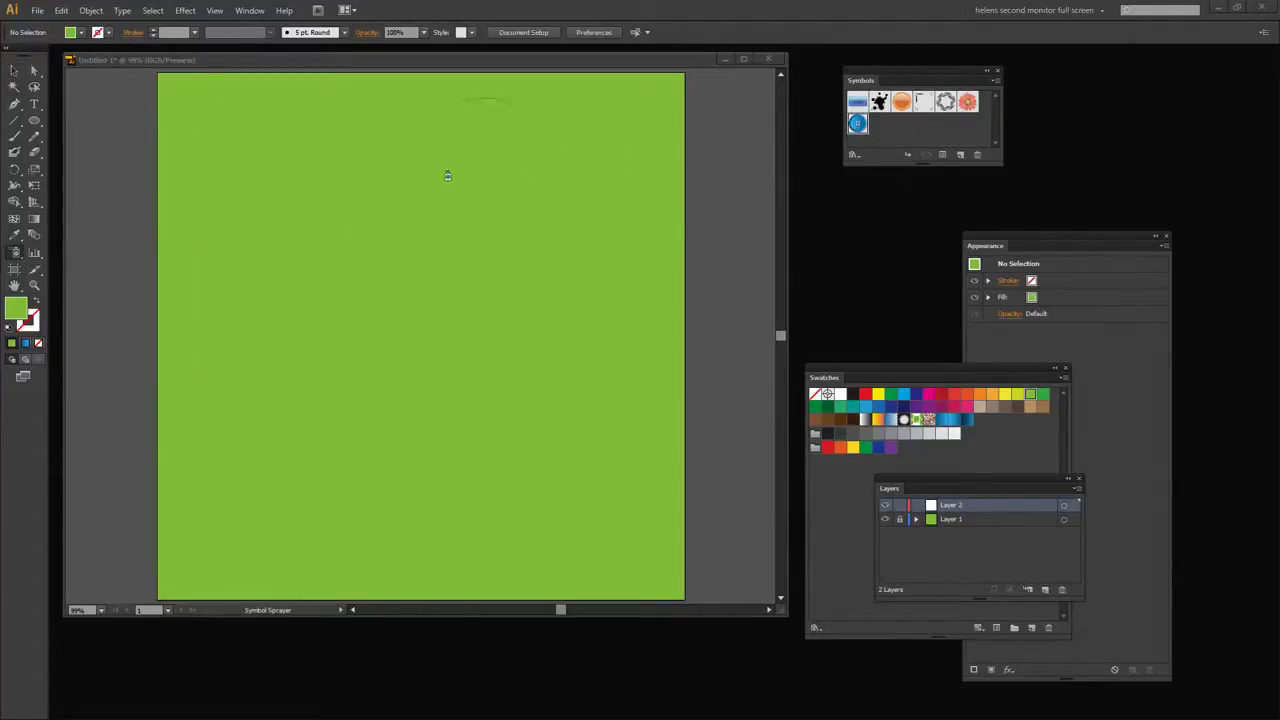
mouse_move(399, 266)
mouse_down()
mouse_move(314, 229)
mouse_move(311, 200)
mouse_move(286, 188)
mouse_up()
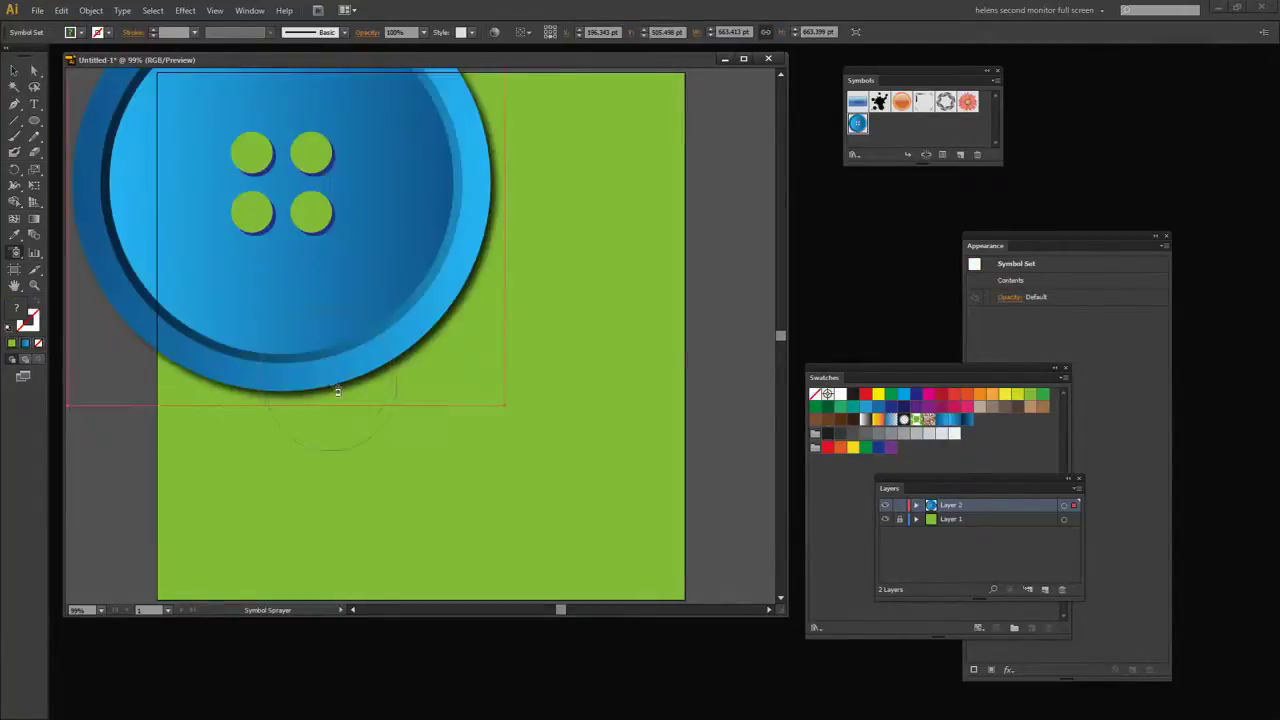
mouse_move(500, 491)
mouse_down()
mouse_move(523, 491)
mouse_move(525, 475)
mouse_up()
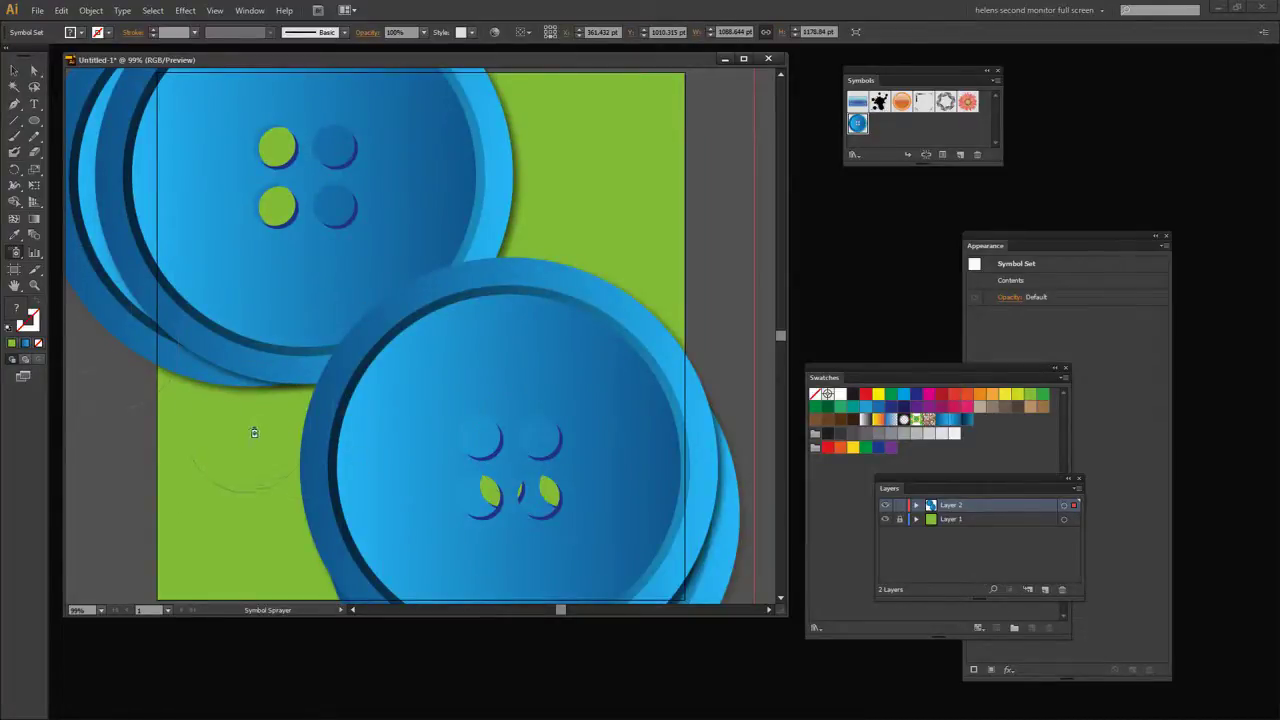
mouse_move(16, 256)
mouse_down()
mouse_move(40, 256)
mouse_move(93, 299)
mouse_up()
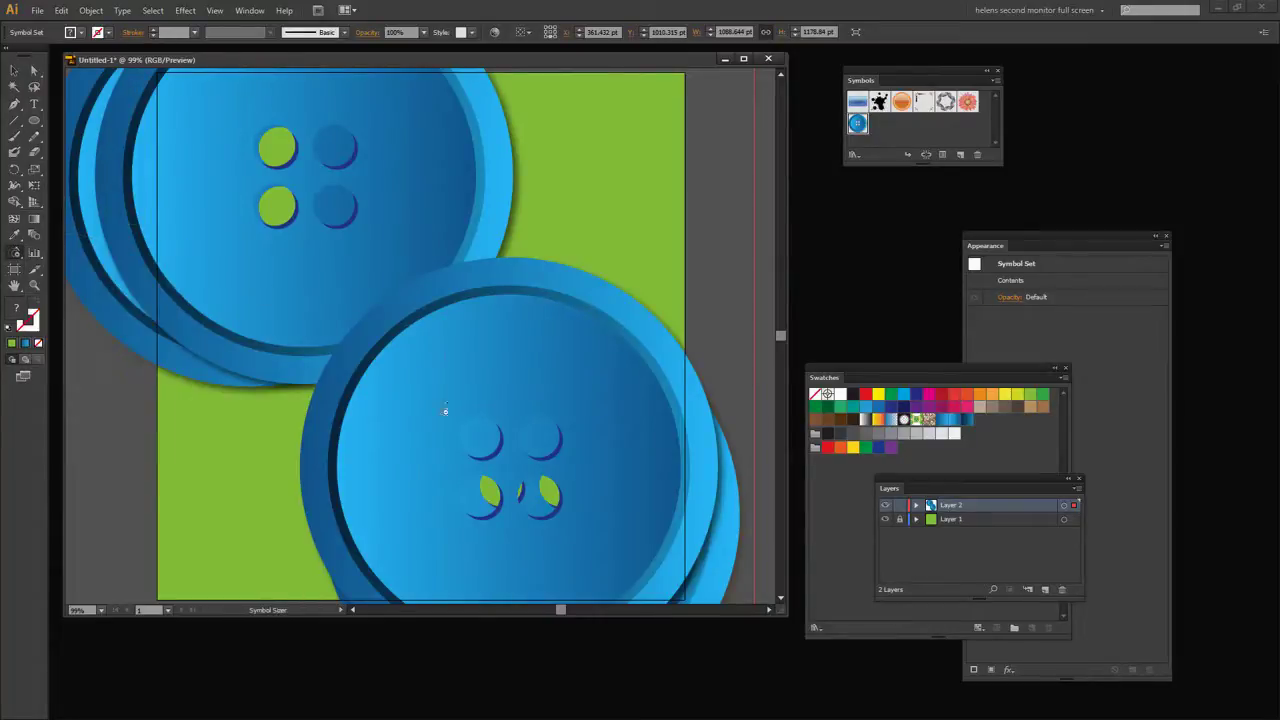
Step: Shrink the lower sprayed buttons, then the top button, with repeated Symbol Sizer clicks
alt+click(519, 466)
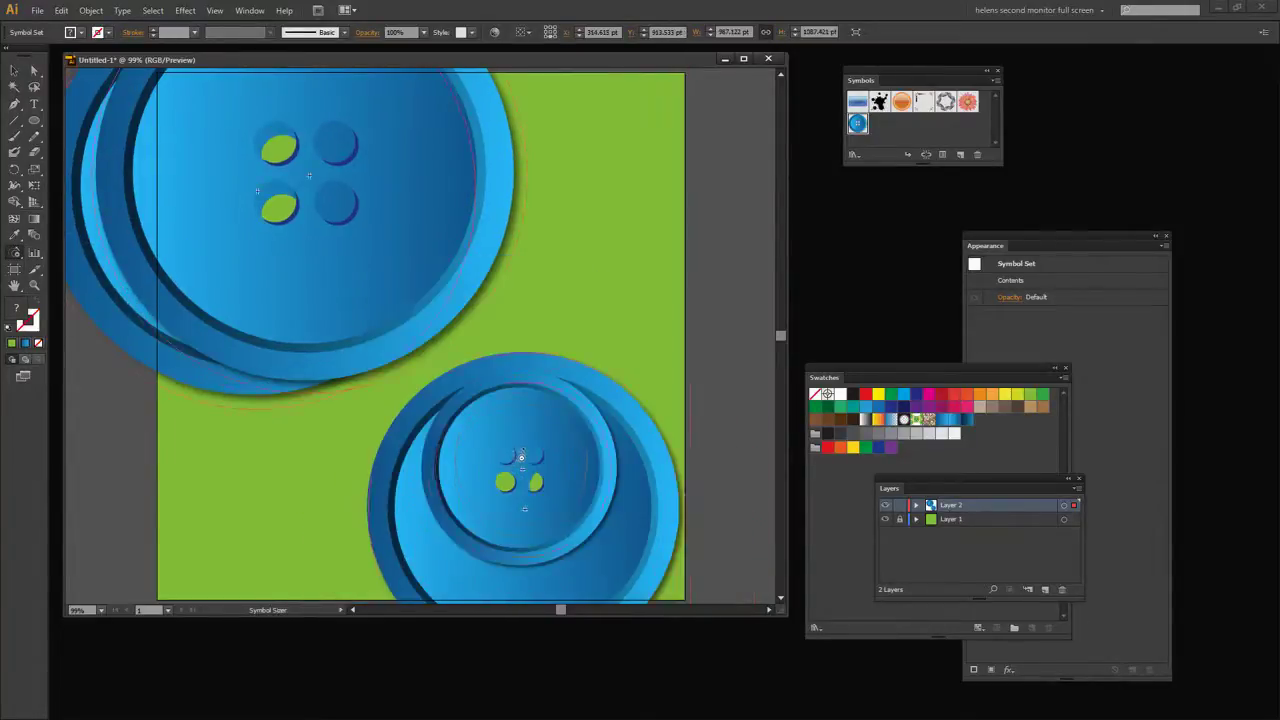
alt+click(518, 450)
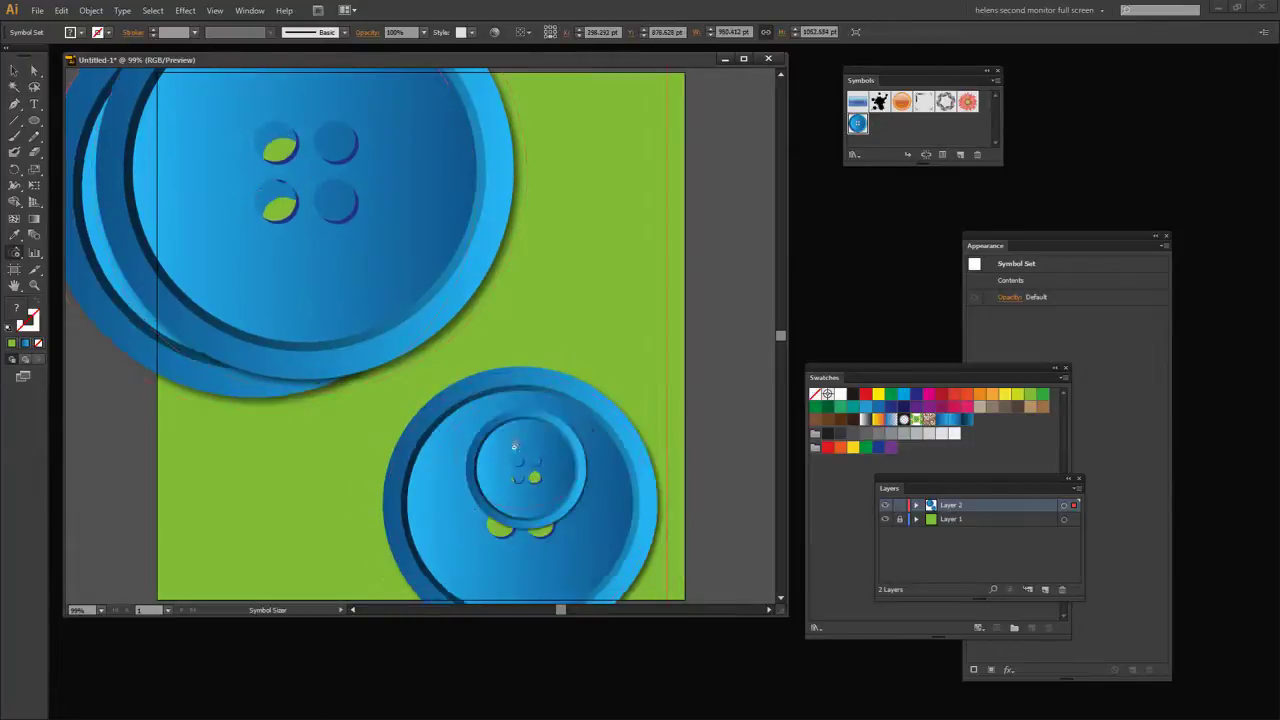
alt+click(299, 194)
alt+click(304, 190)
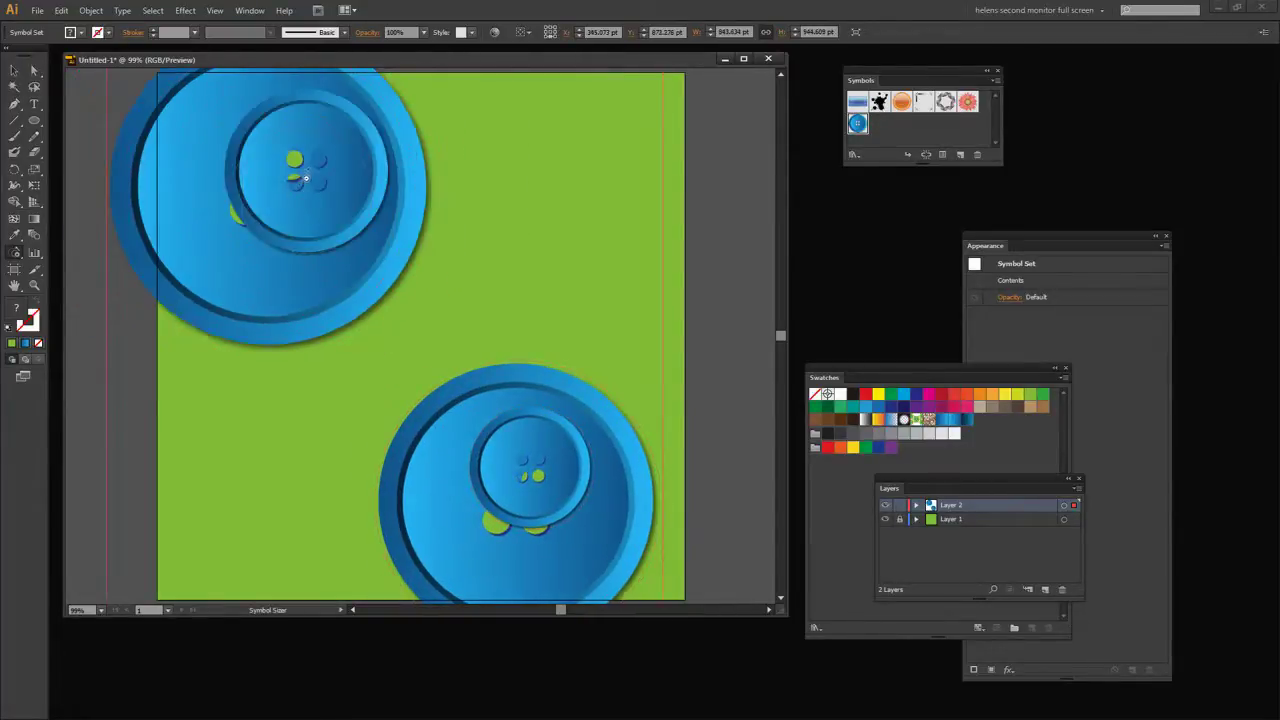
alt+click(306, 177)
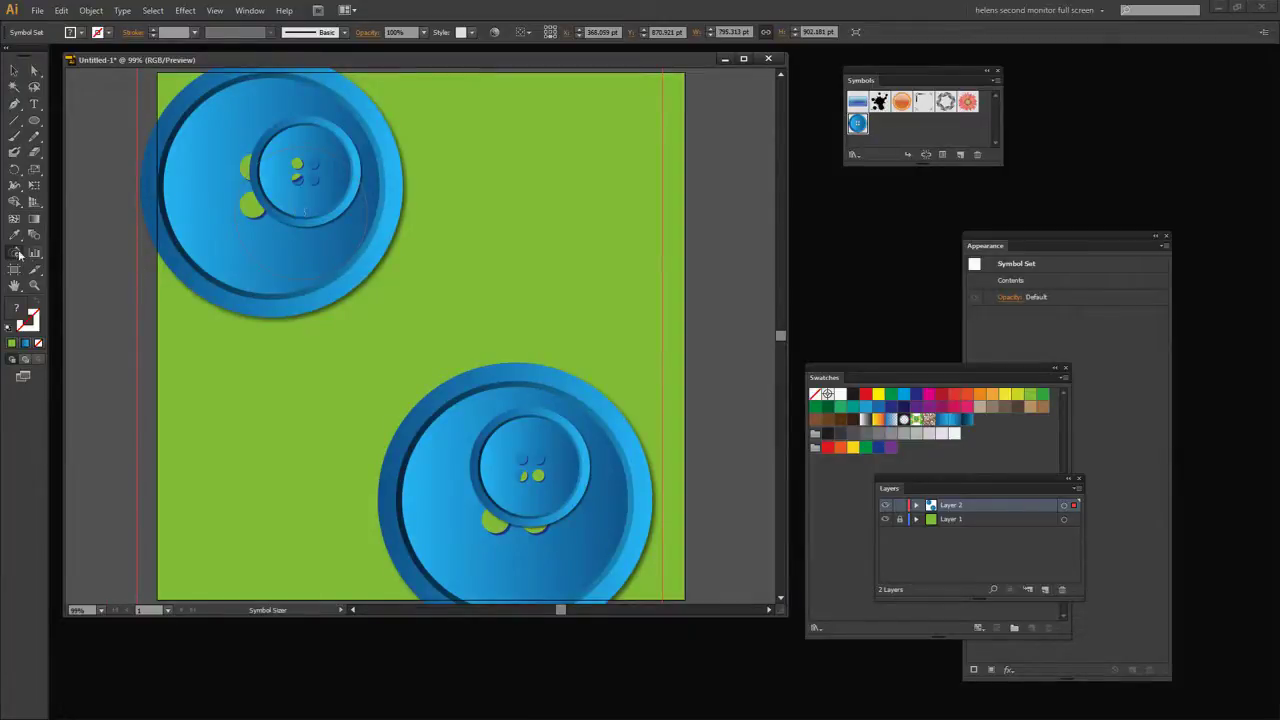
Step: Shift the small top button right and the small lower button left, clear of the large buttons
drag(15, 253, 70, 266)
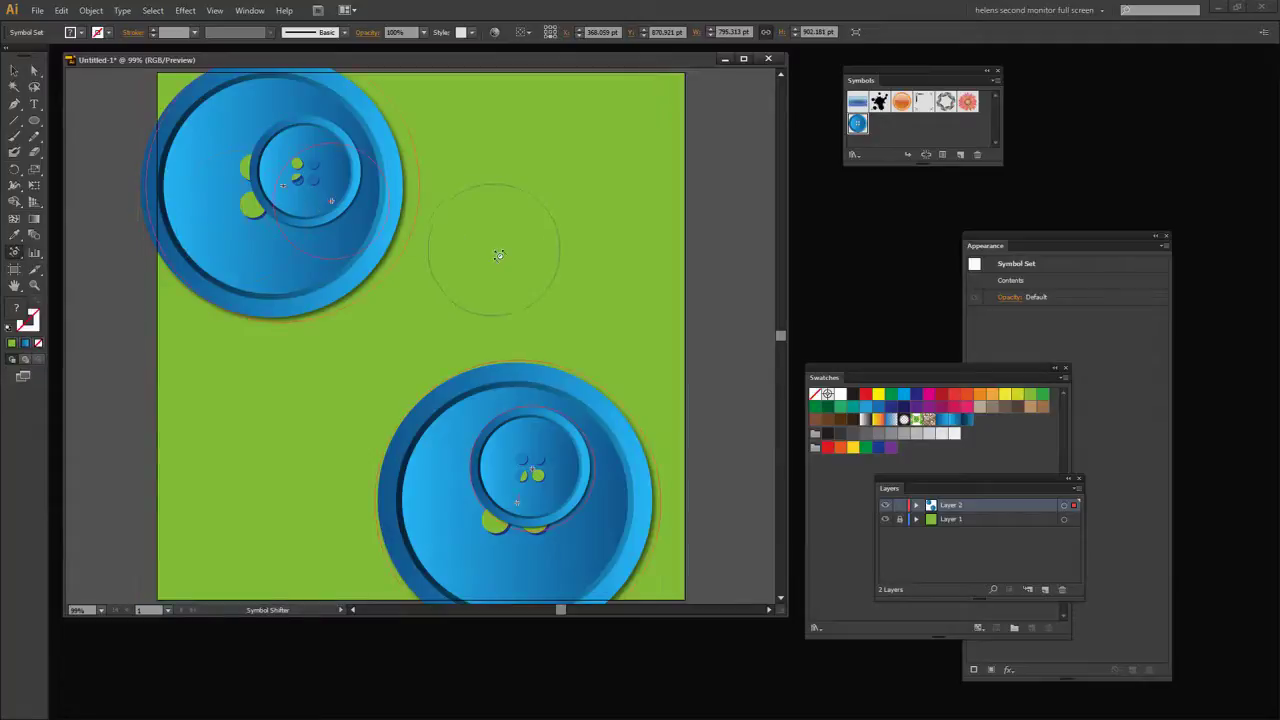
drag(492, 255, 480, 243)
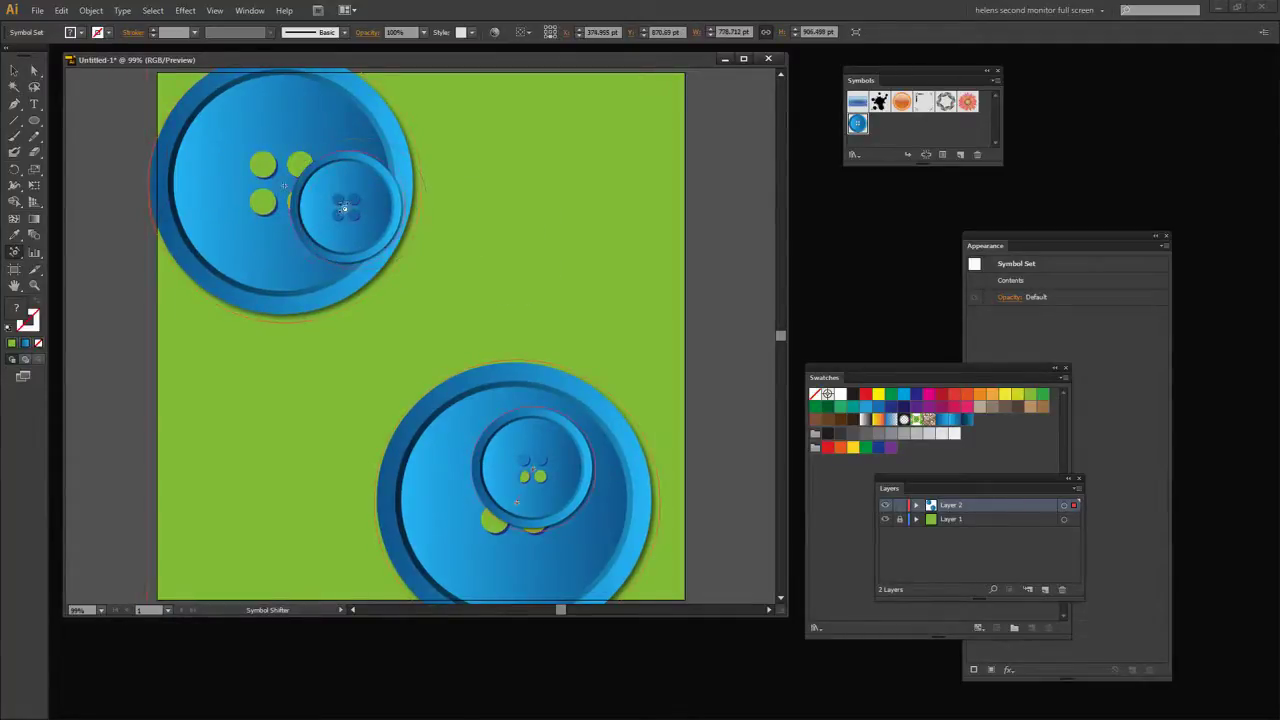
mouse_move(345, 210)
mouse_down()
mouse_move(409, 235)
mouse_move(404, 222)
mouse_move(607, 222)
mouse_up()
drag(545, 472, 426, 449)
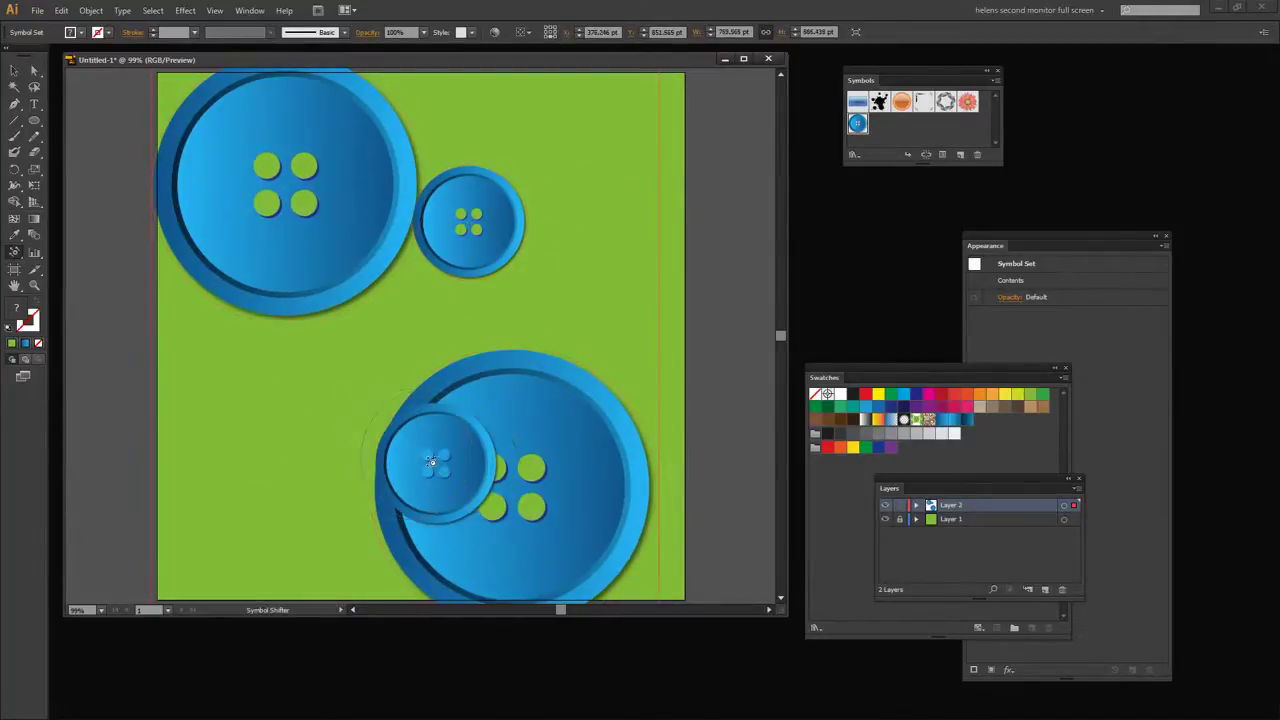
mouse_move(440, 466)
mouse_down()
mouse_move(257, 412)
mouse_move(366, 446)
mouse_move(311, 438)
mouse_up()
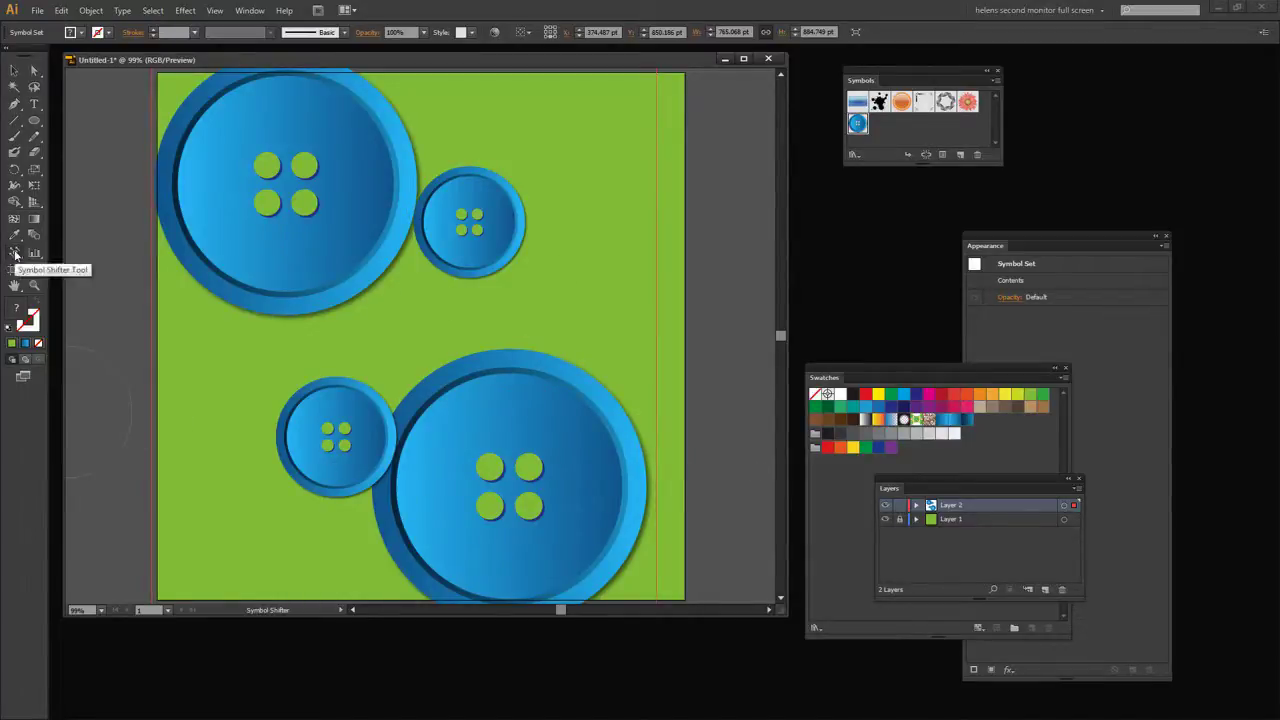
Step: With the Symbol Stainer, stain the small lower button red and the small upper button purple
drag(15, 255, 97, 334)
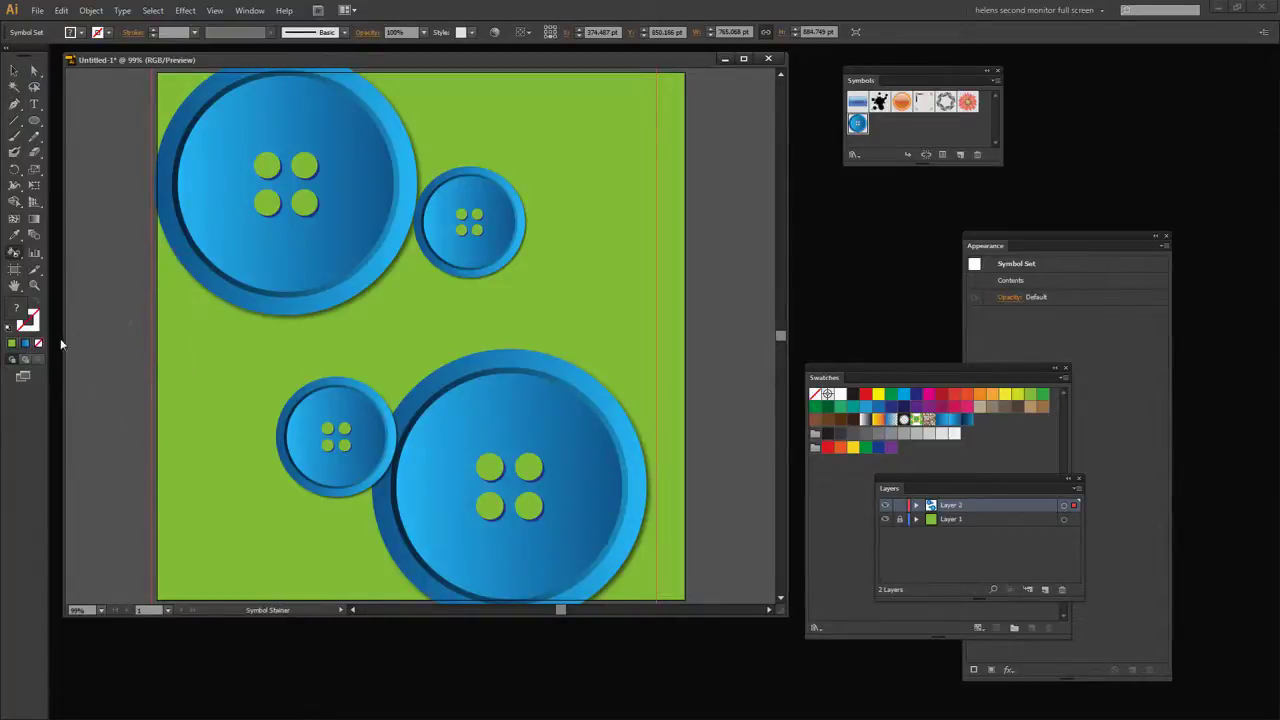
click(826, 448)
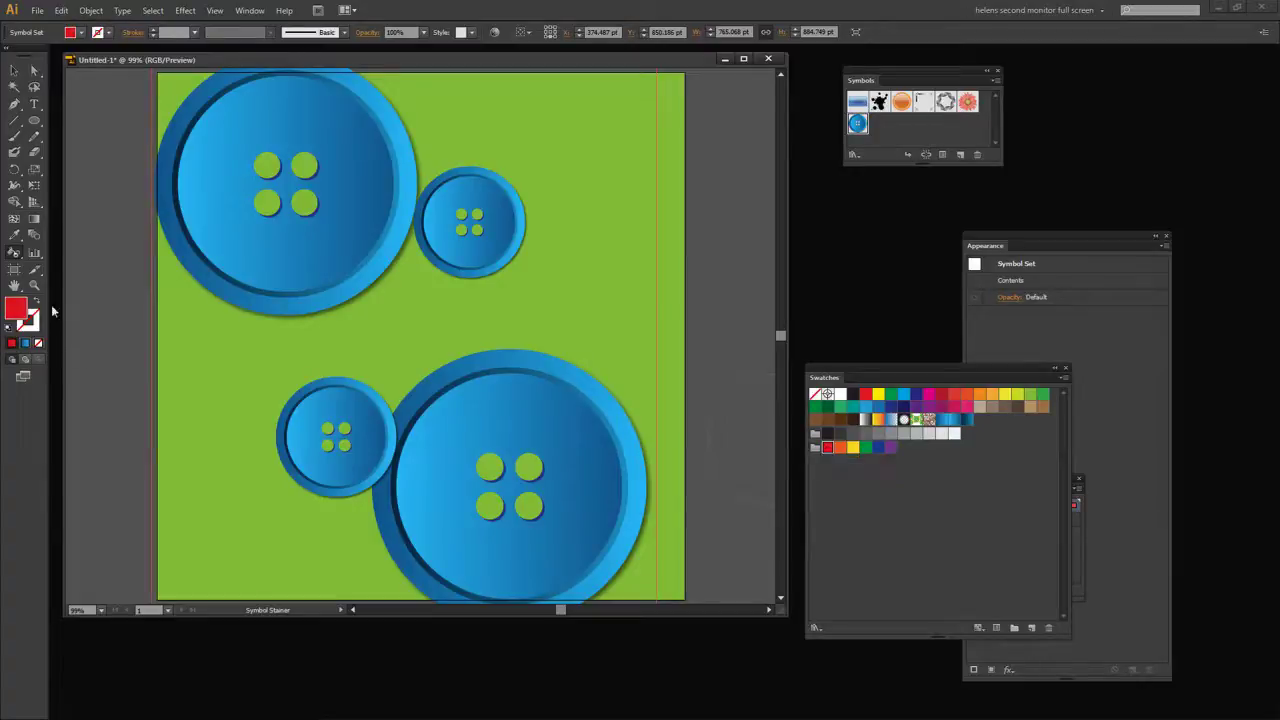
click(343, 446)
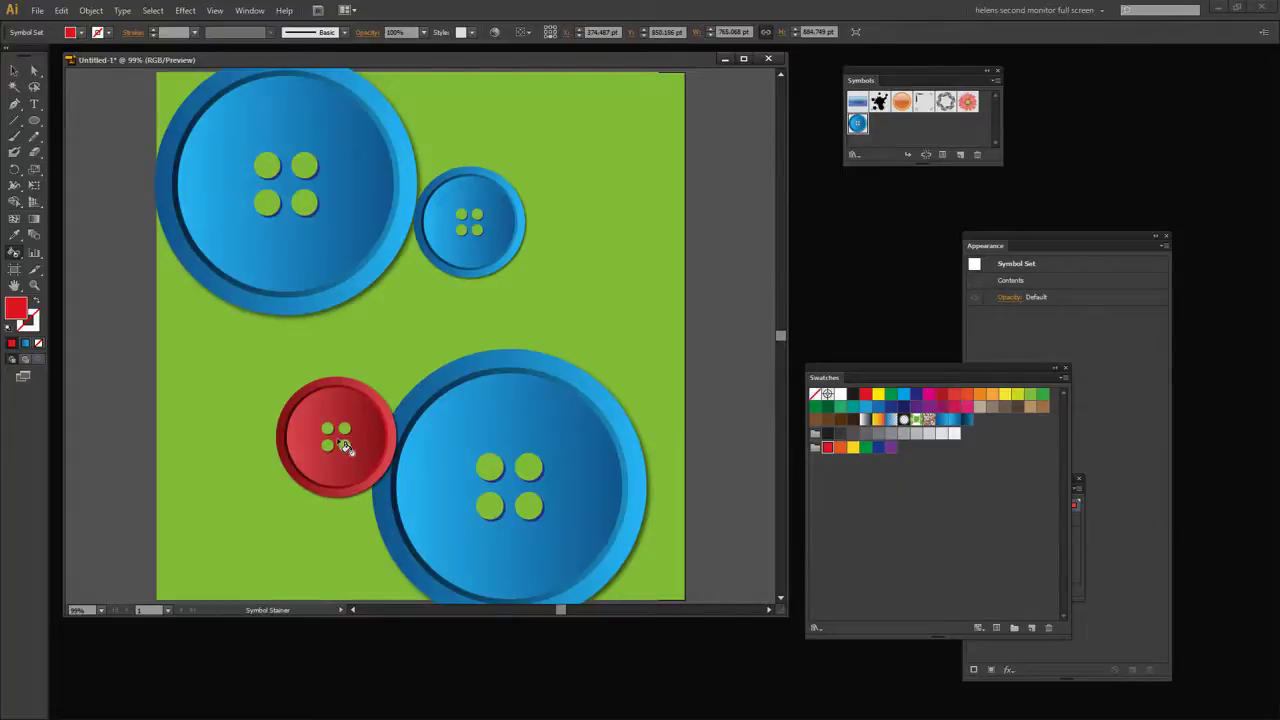
click(893, 449)
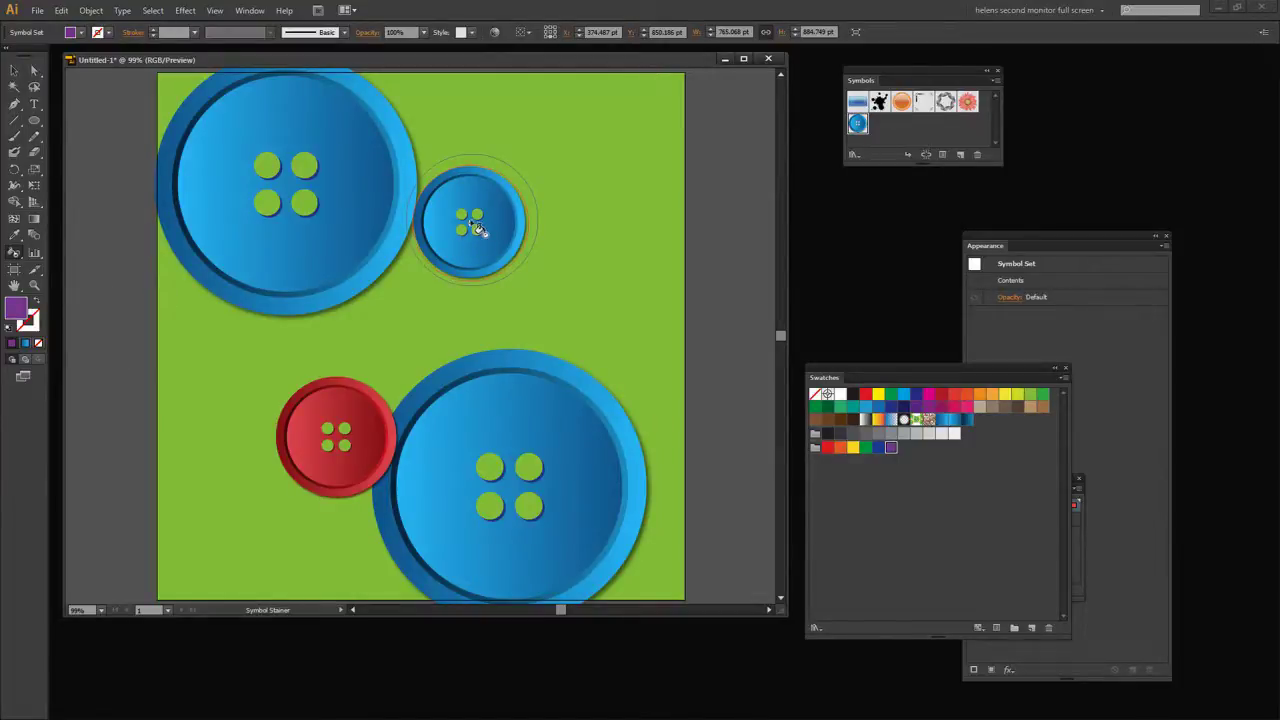
click(475, 228)
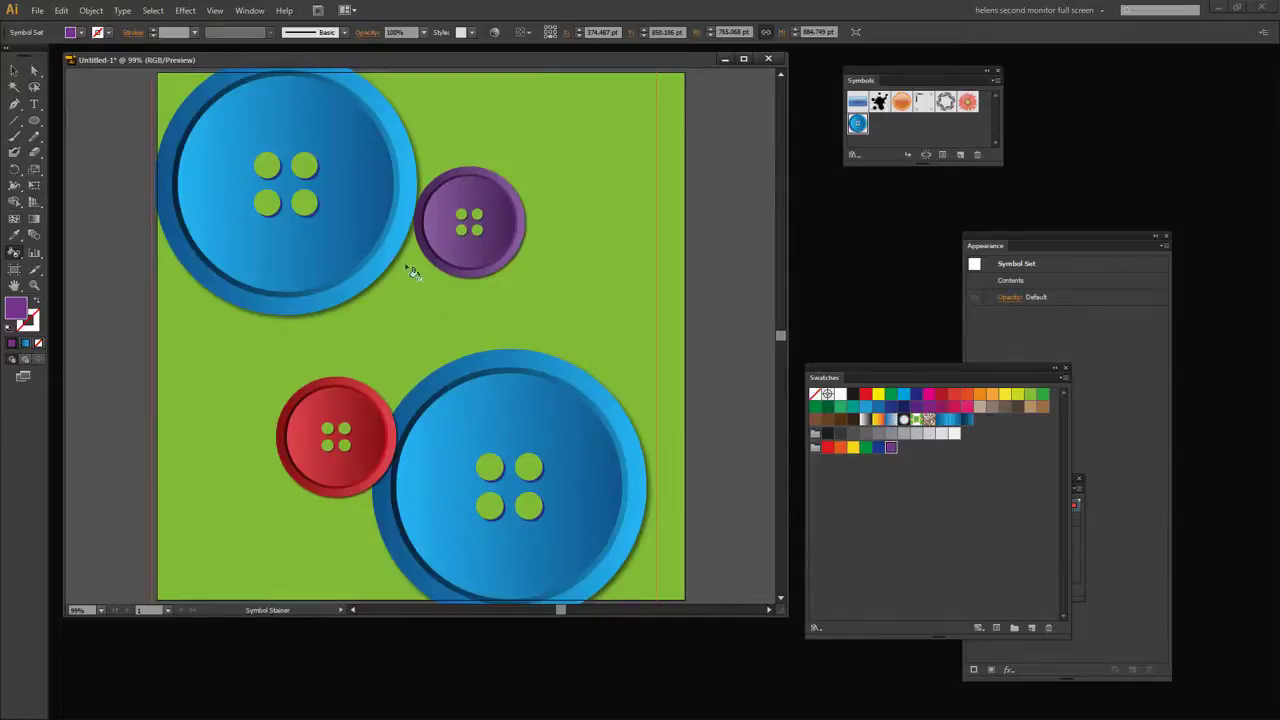
Step: Stain the large lower button red as well
click(957, 395)
click(515, 496)
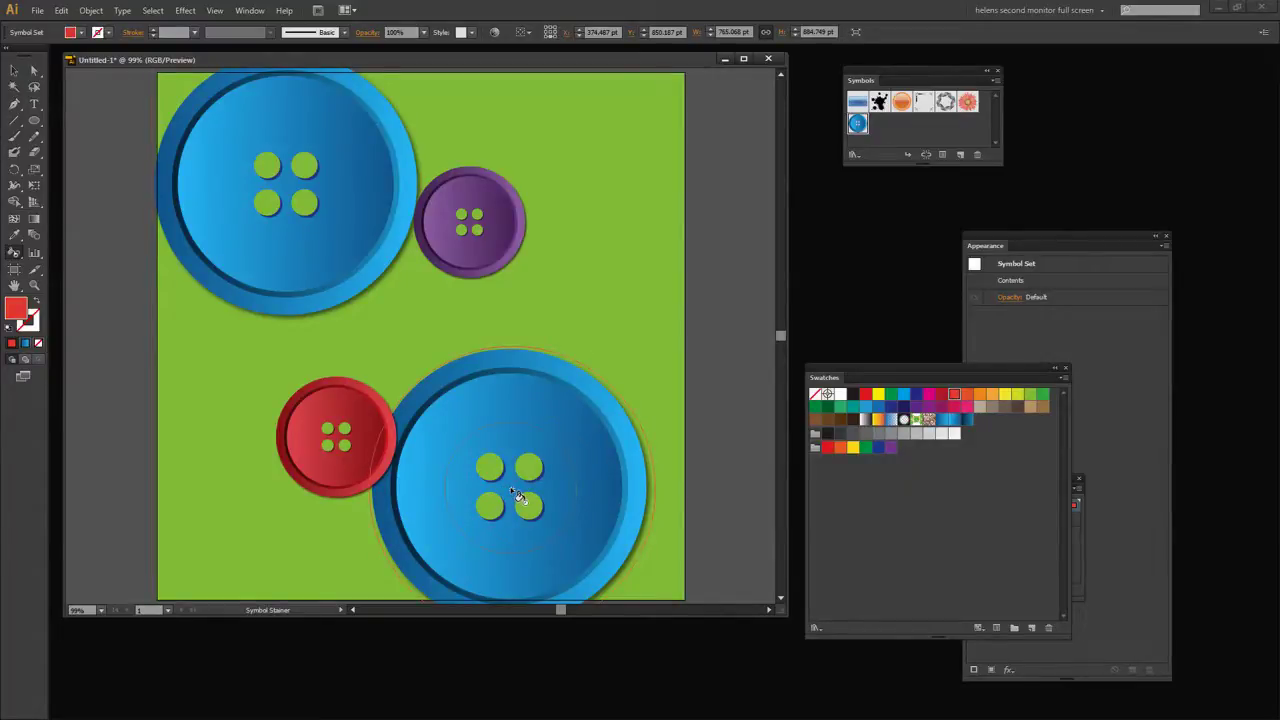
click(518, 497)
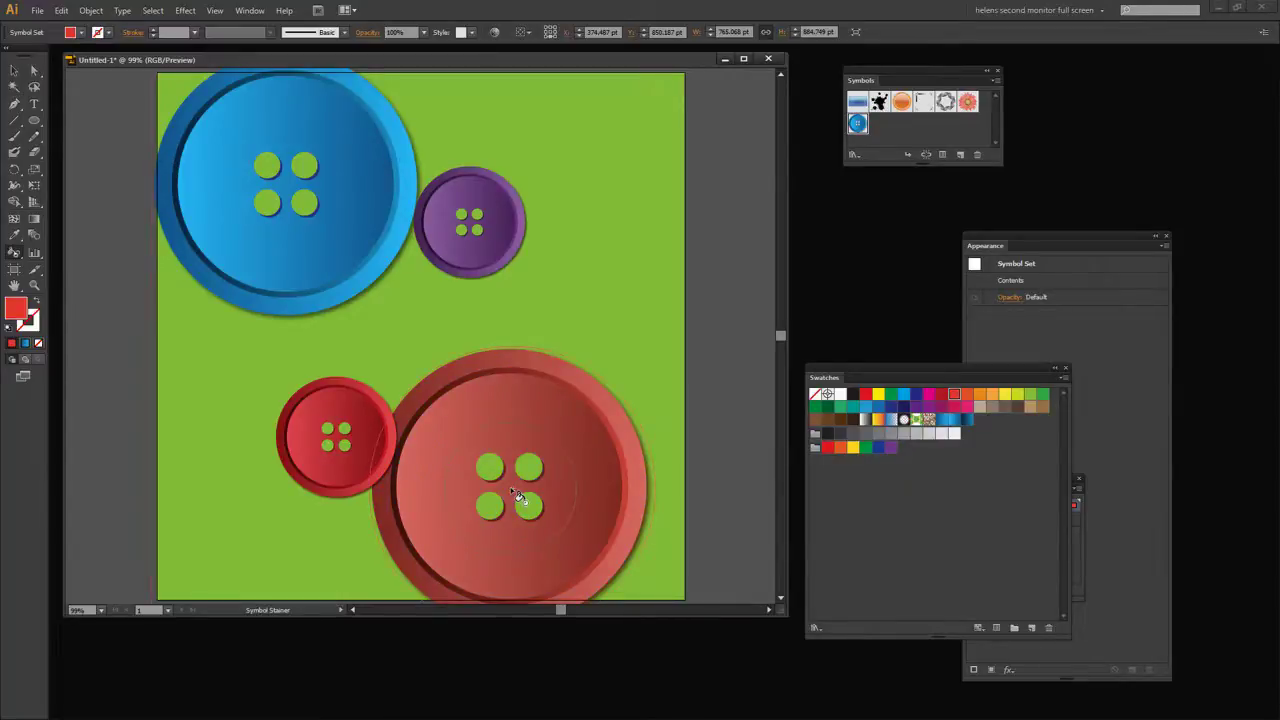